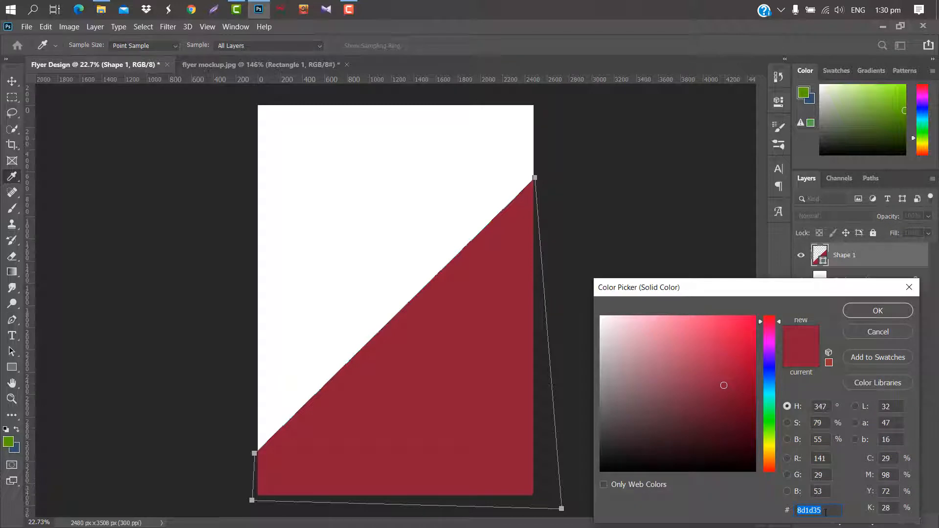
Set the fill colour of the diagonal shape to dark navy 130a35.
text(130a35)
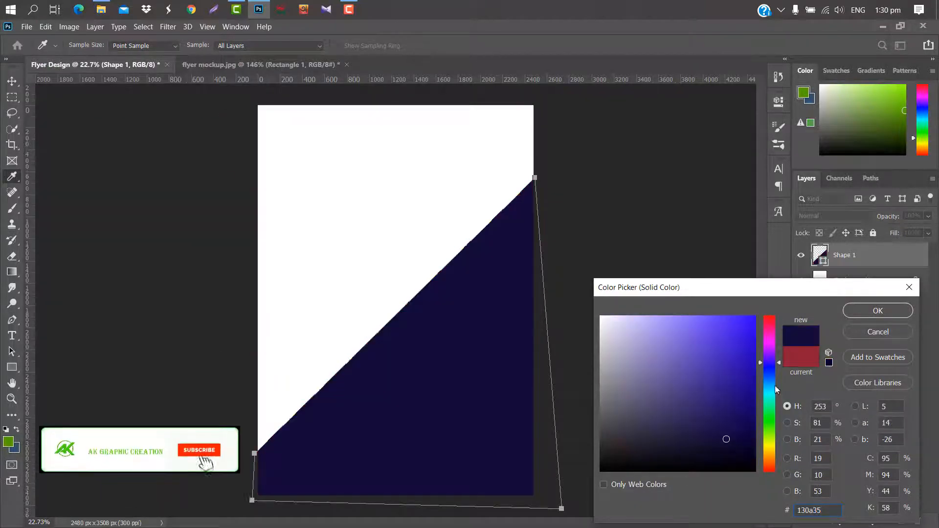
click(879, 309)
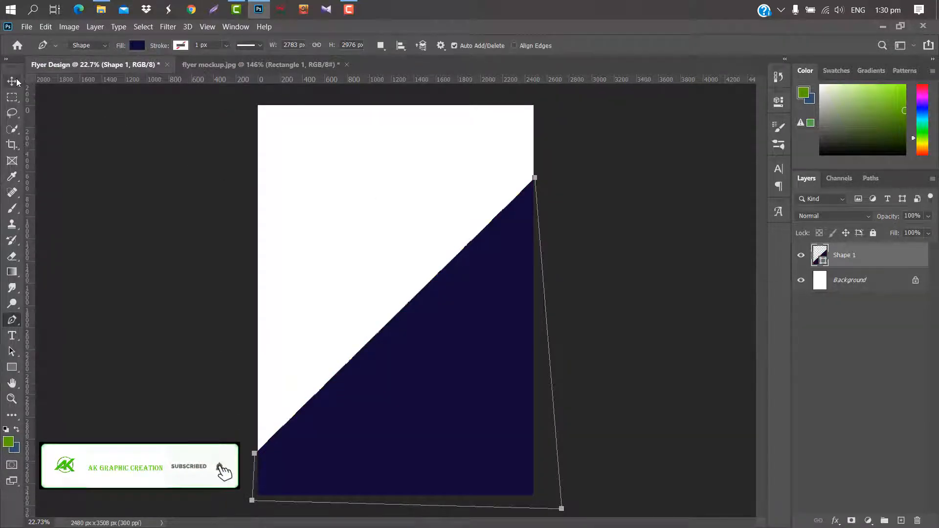
click(15, 81)
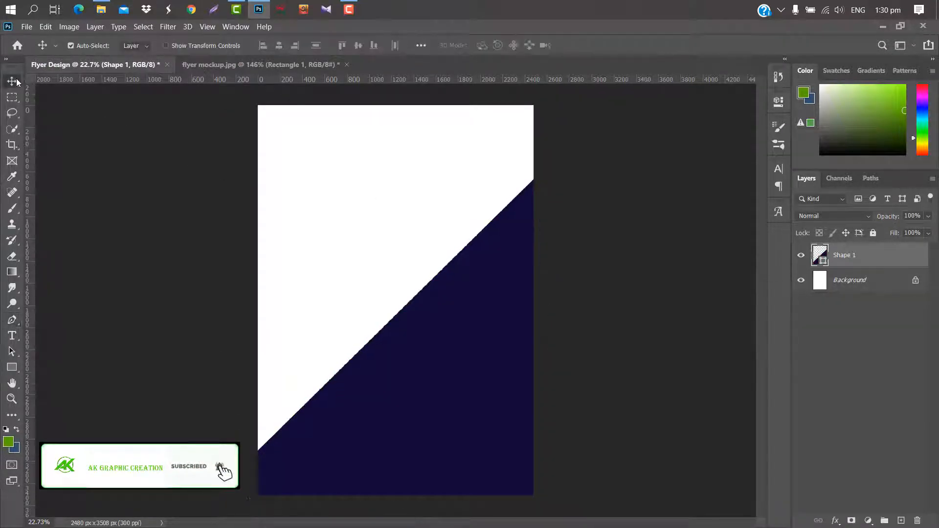
Draw a rectangle about 1818 × 815 px across the flyer's upper right edge, with 407.5 px left corner radii and 0 px right corner radii.
click(11, 368)
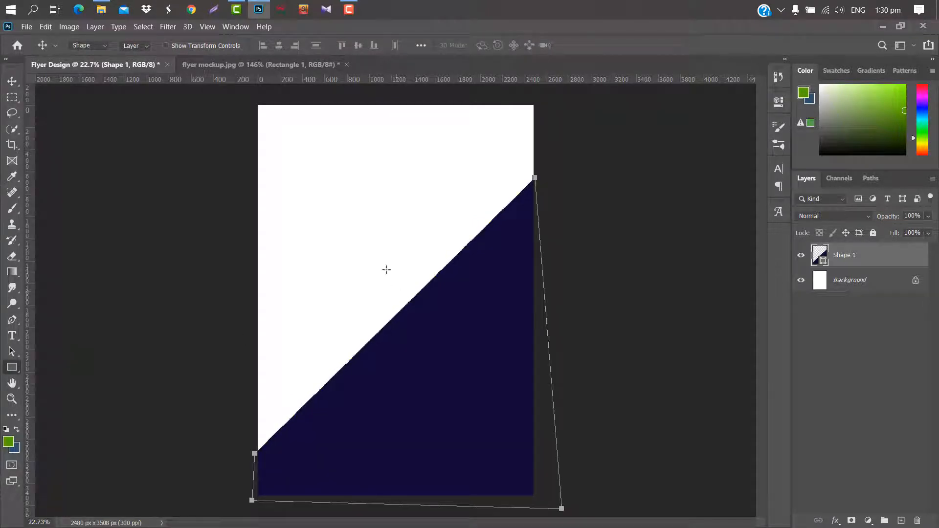
mouse_move(356, 137)
mouse_down()
mouse_move(399, 230)
mouse_move(738, 227)
mouse_move(732, 239)
mouse_up()
click(654, 235)
click(690, 219)
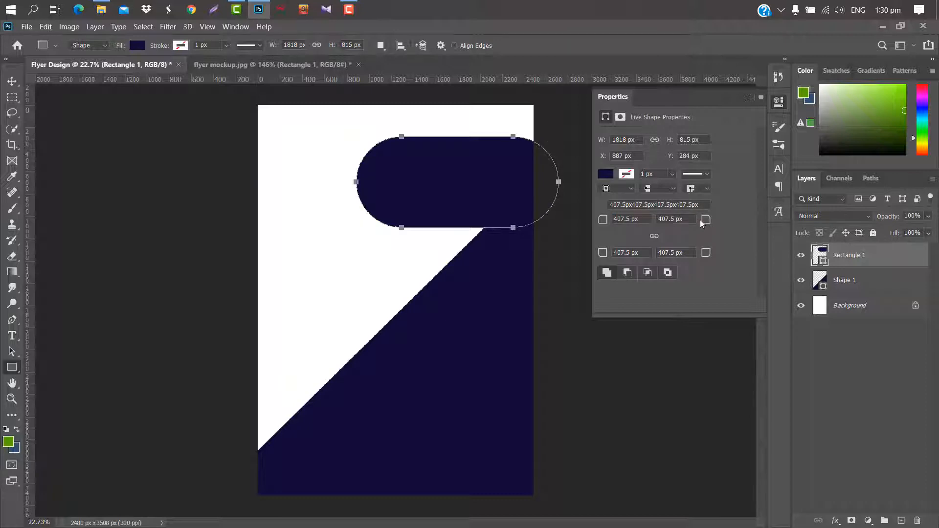
text(0)
key(Return)
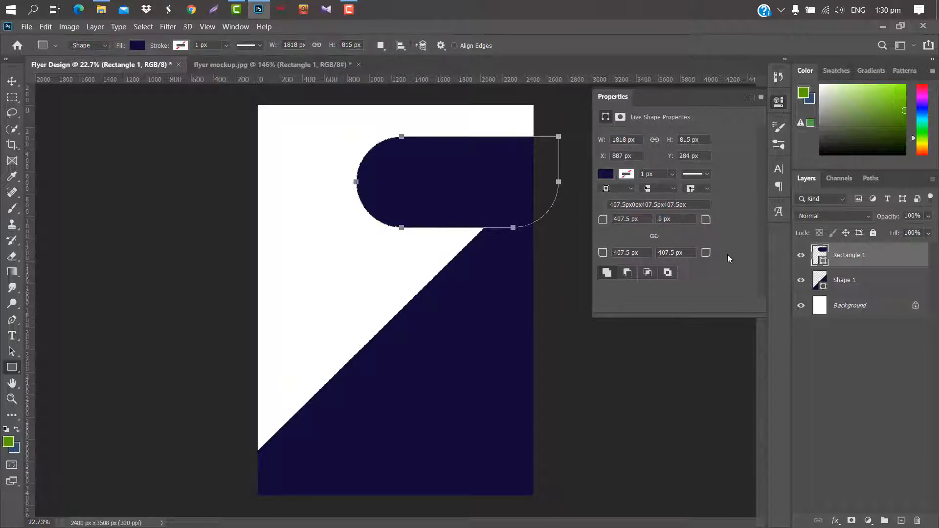
drag(649, 259, 294, 259)
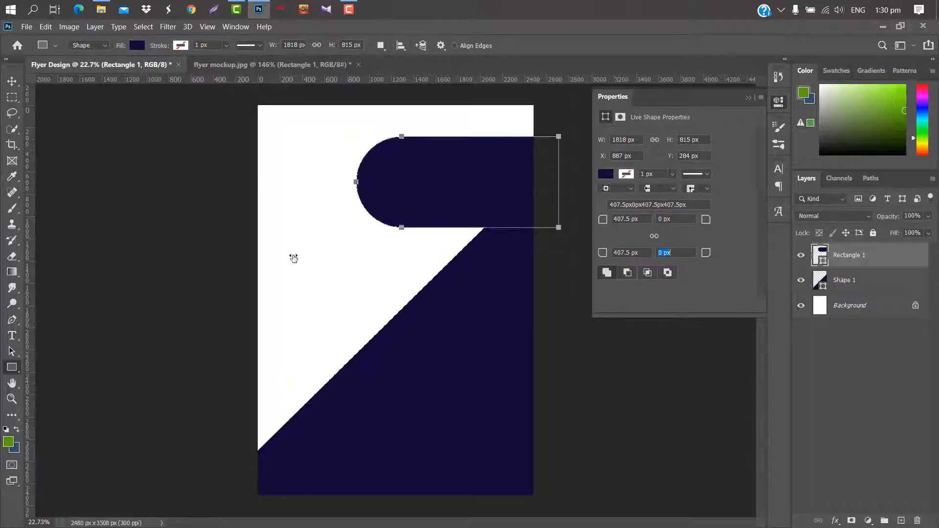
click(749, 97)
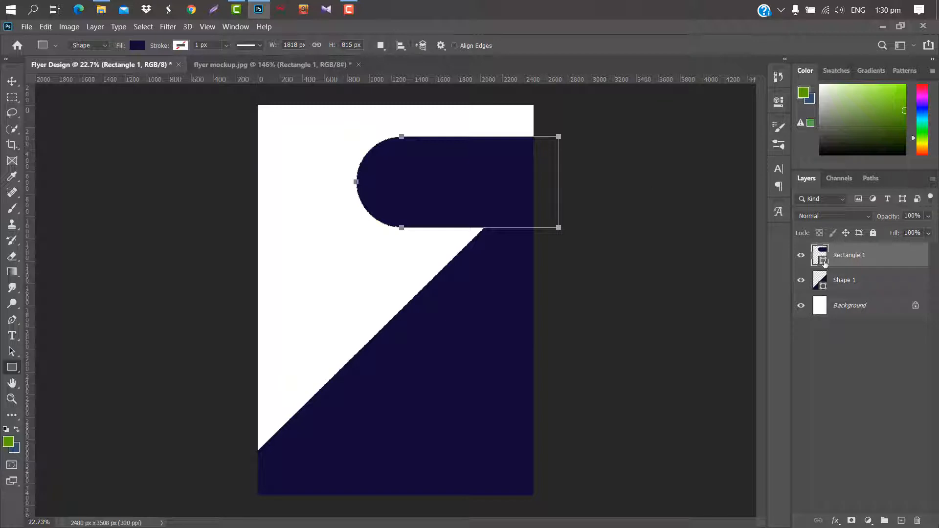
Change the half-rounded rectangle's fill to dark maroon 350a1d.
double_click(824, 262)
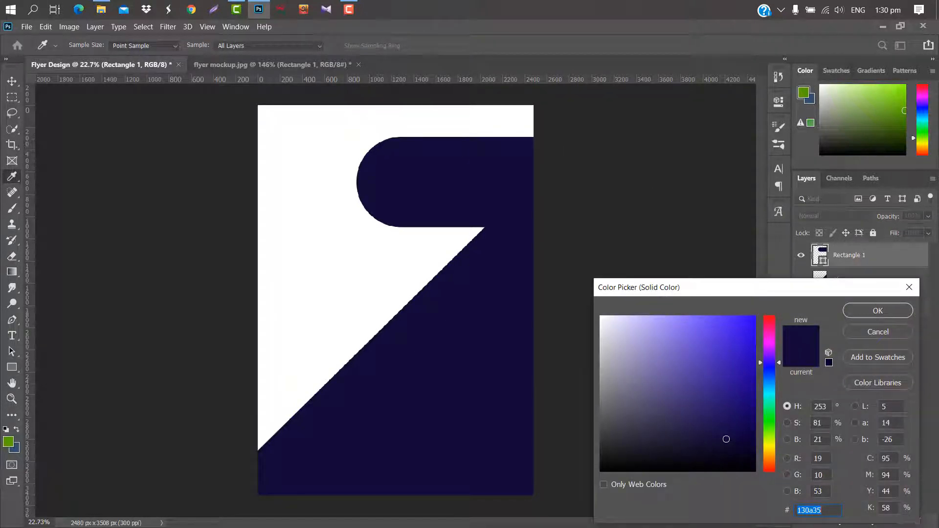
click(770, 327)
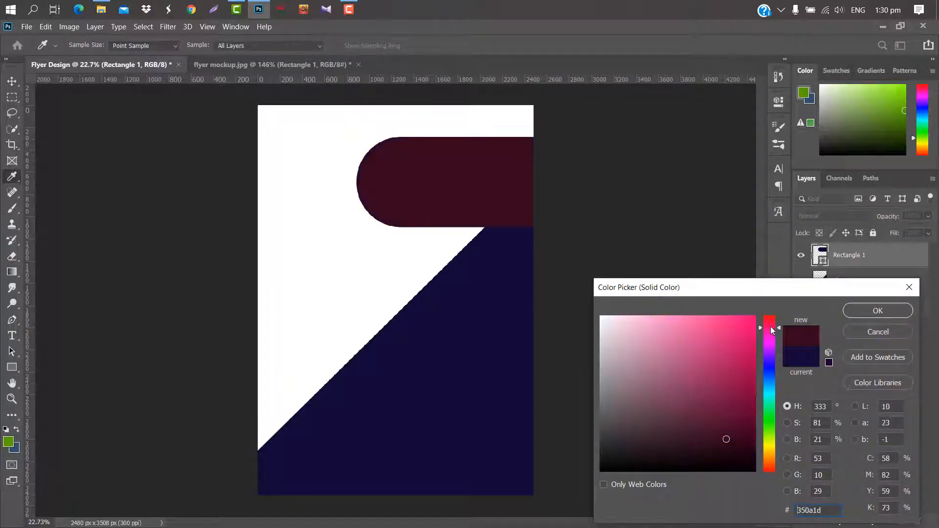
click(871, 311)
Scale the maroon shape to about 133%, rotate it about -44°, and place it in the flyer's upper right corner.
key(v)
key(ctrl+t)
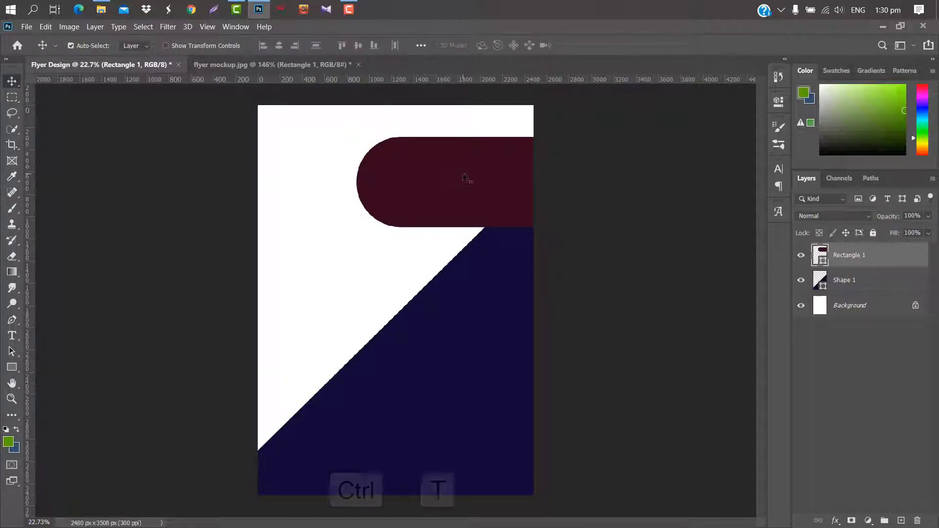
drag(563, 128, 578, 65)
drag(475, 172, 501, 140)
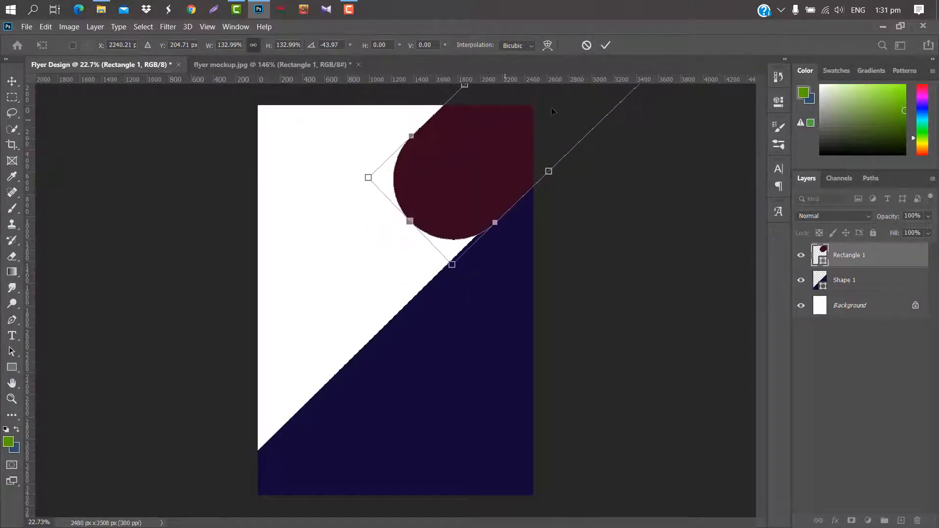
click(605, 45)
Move the maroon shape's layer below Shape 1, duplicate it, and place the copy at the top of the layer stack.
drag(867, 255, 807, 293)
drag(886, 278, 903, 520)
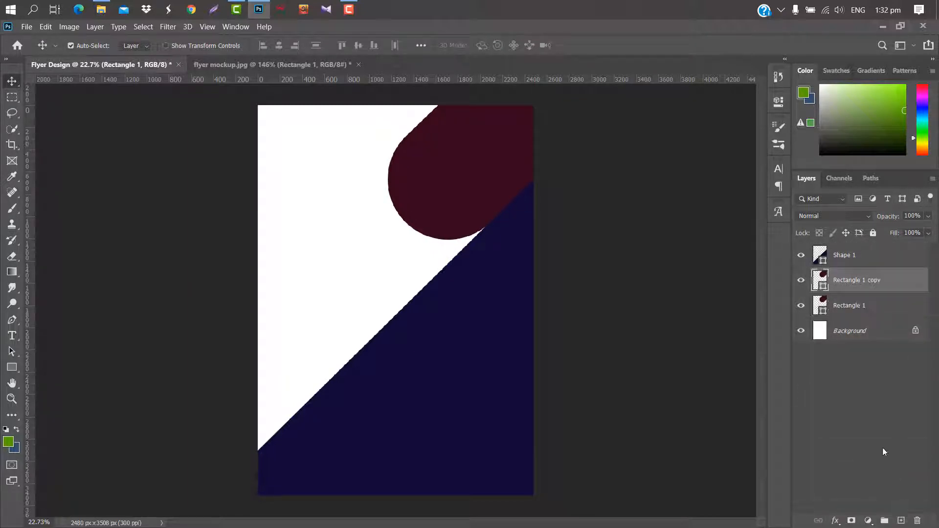
drag(896, 286, 887, 247)
Rotate the maroon copy 180° and move it to the flyer's lower left corner.
key(ctrl+t)
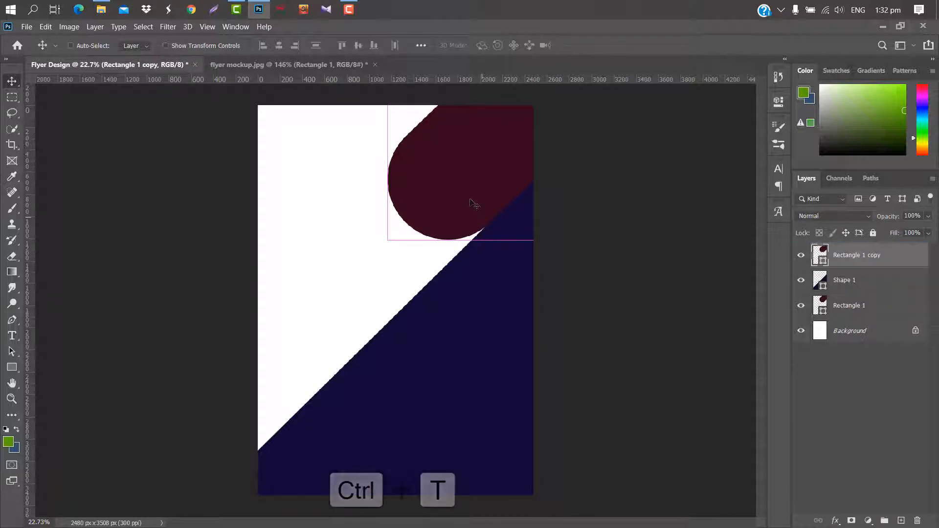
right_click(477, 159)
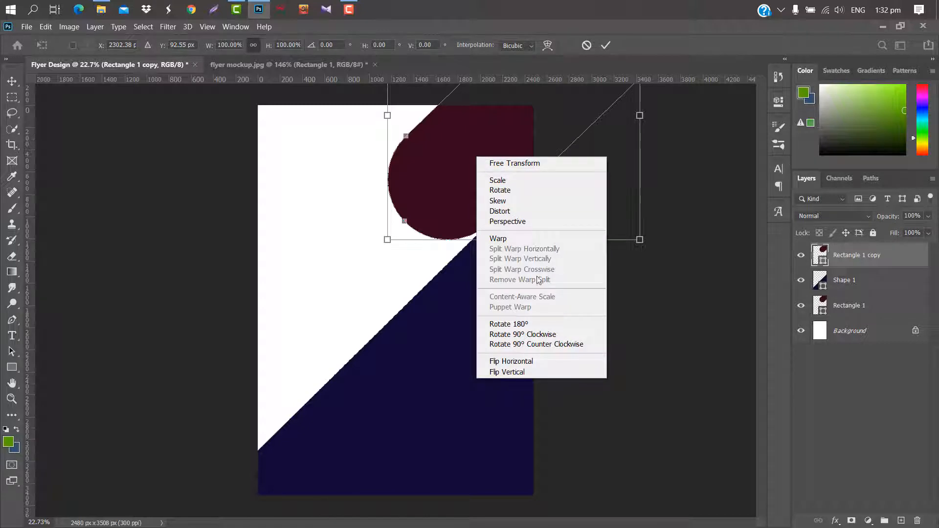
click(536, 324)
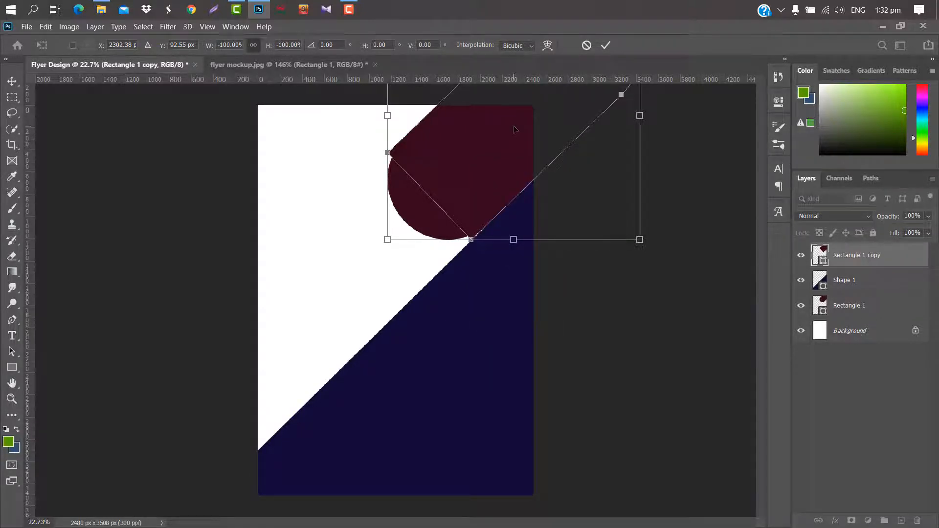
drag(513, 128, 364, 333)
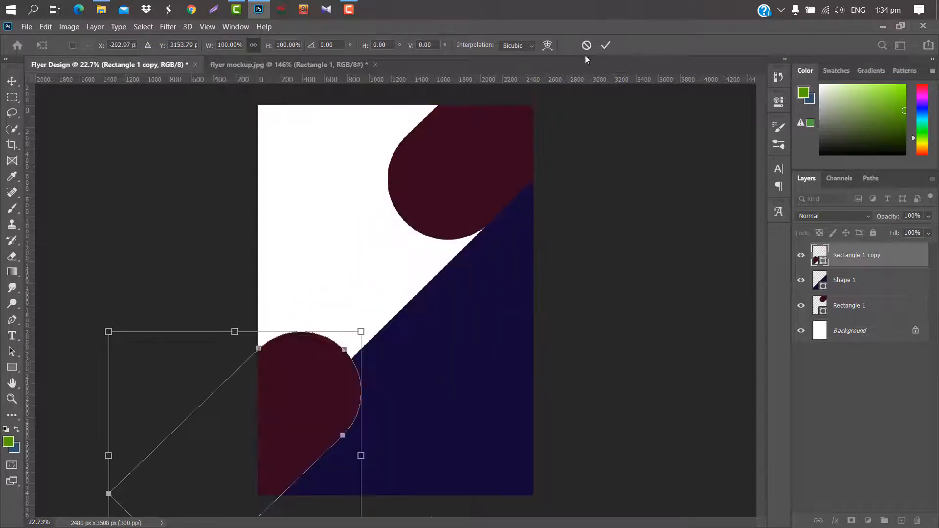
click(605, 45)
Draw a thin bar about 1365 × 152 px mid-page, with 76 px right corner radii and 0 px left corner radii.
click(7, 369)
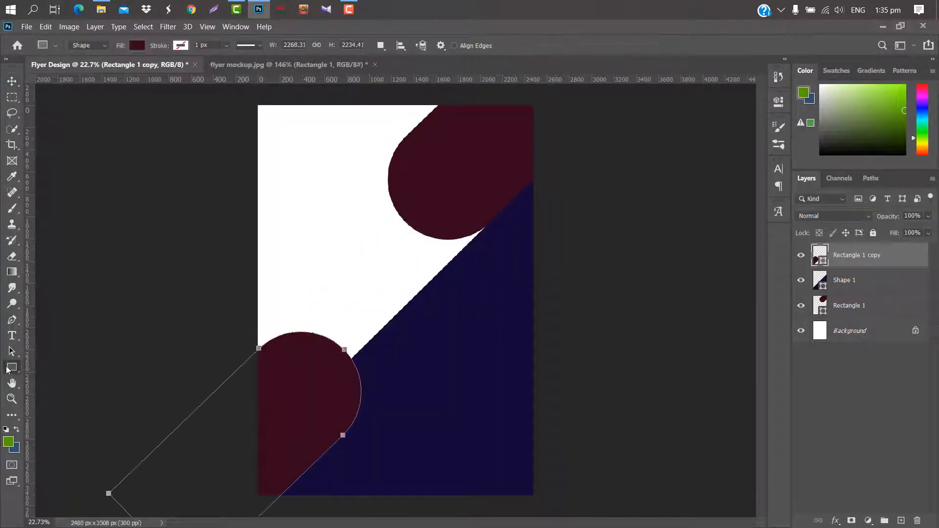
drag(313, 266, 466, 283)
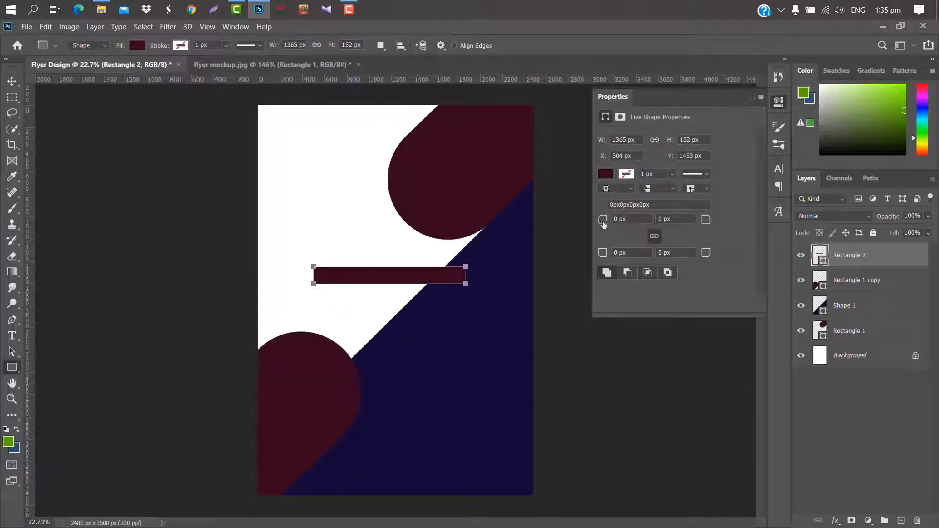
drag(603, 223, 652, 235)
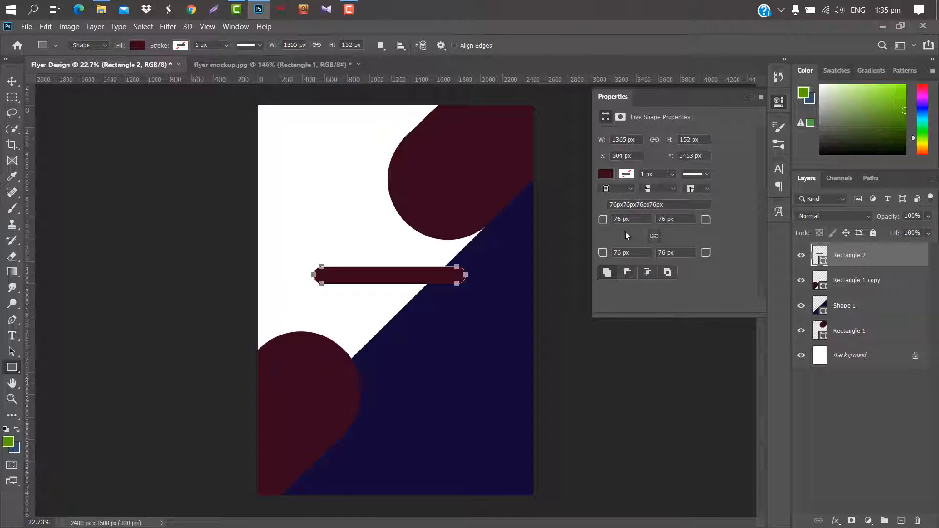
drag(563, 223, 470, 220)
drag(607, 259, 331, 255)
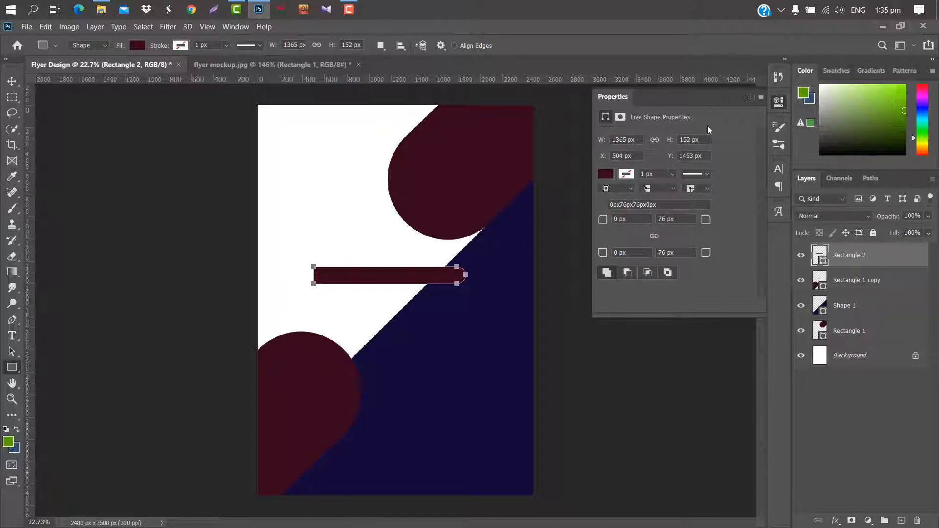
click(747, 97)
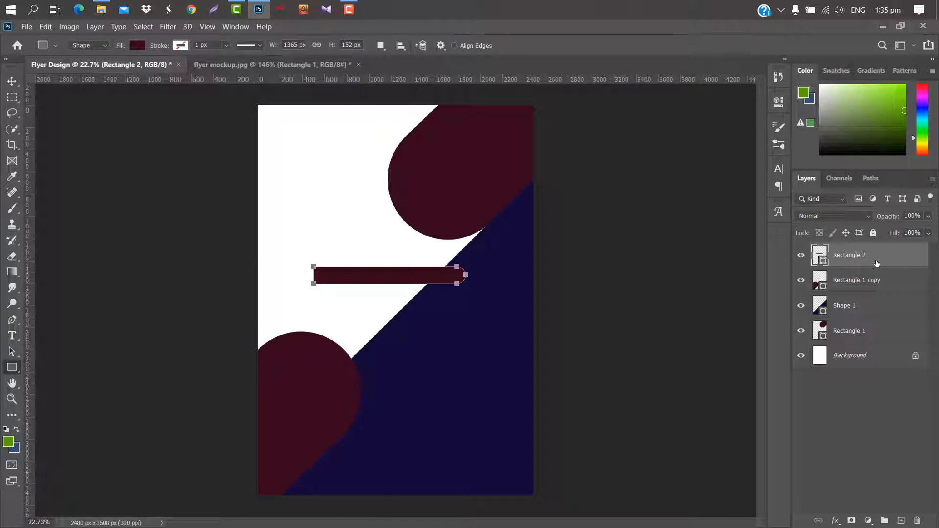
Place the thin bar's layer beneath Rectangle 1 copy, rotate the bar about -45°, and tuck it behind the lower maroon shape along the diagonal edge.
drag(876, 263, 864, 293)
key(ctrl+t)
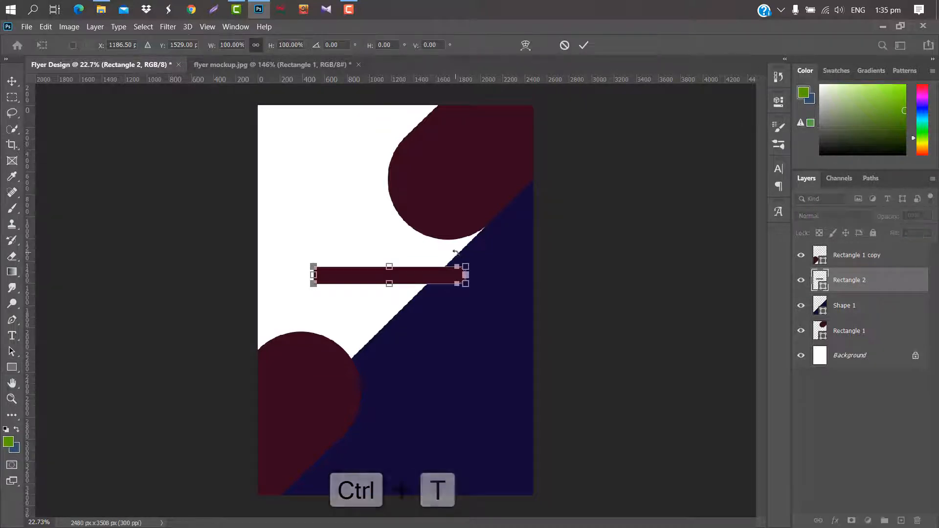
scroll(455, 254, up, 3)
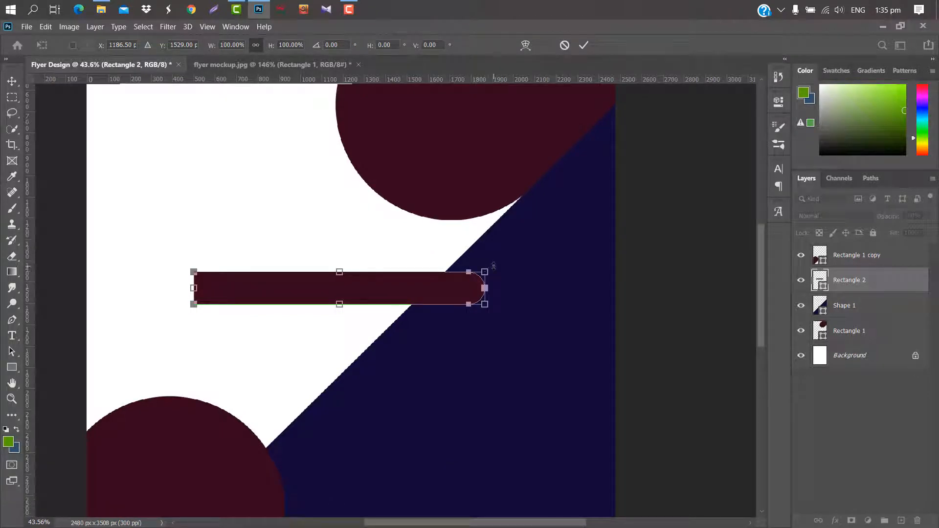
drag(494, 266, 386, 214)
drag(380, 248, 387, 271)
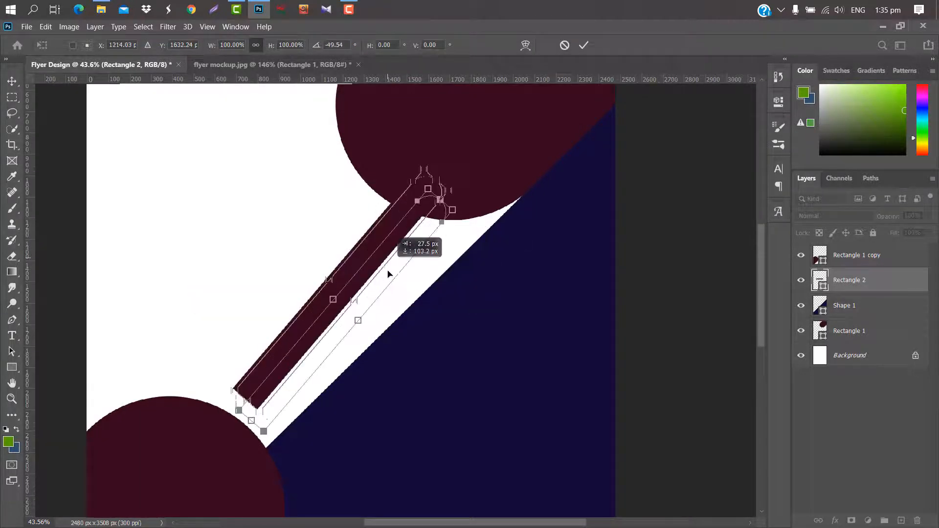
drag(420, 273, 305, 397)
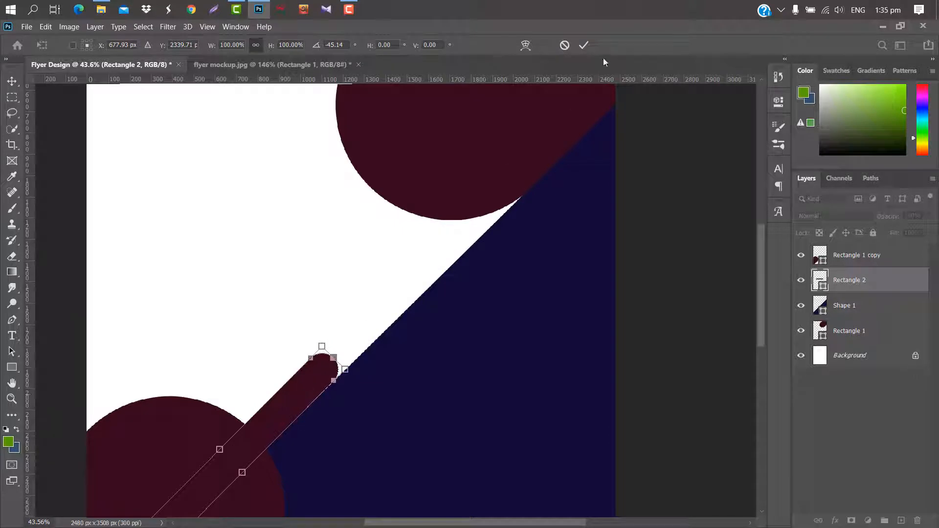
click(584, 45)
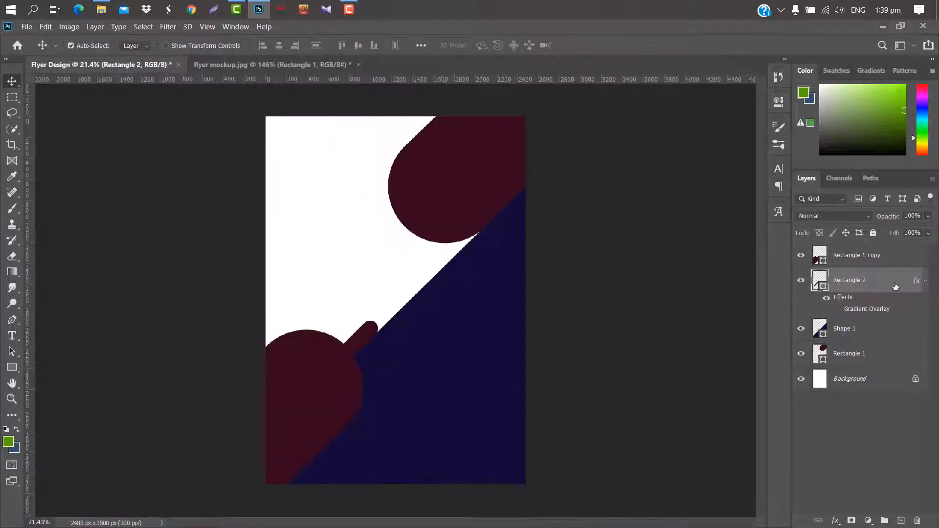
Enable a reversed linear Gradient Overlay on the thin bar, with stops ee1e7c and 642e90, a 51° angle and 21% scale.
double_click(896, 286)
click(530, 212)
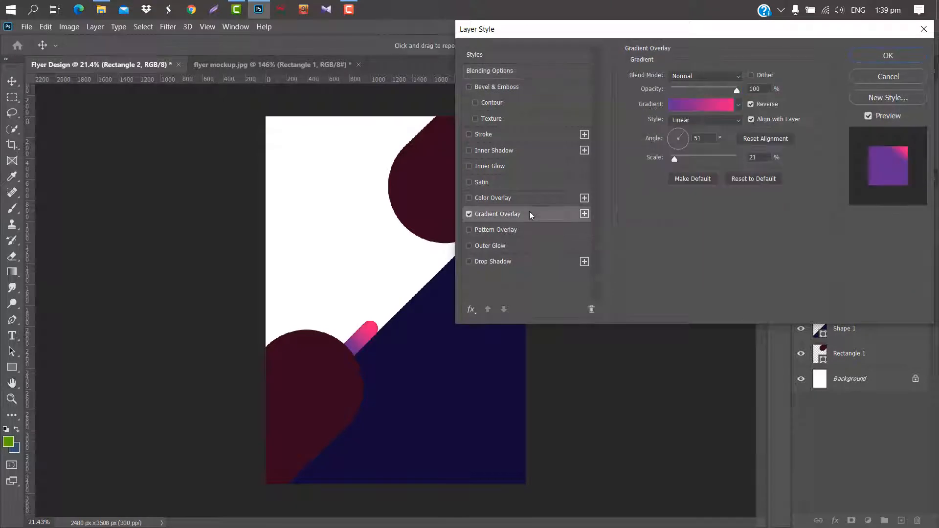
click(705, 137)
click(704, 105)
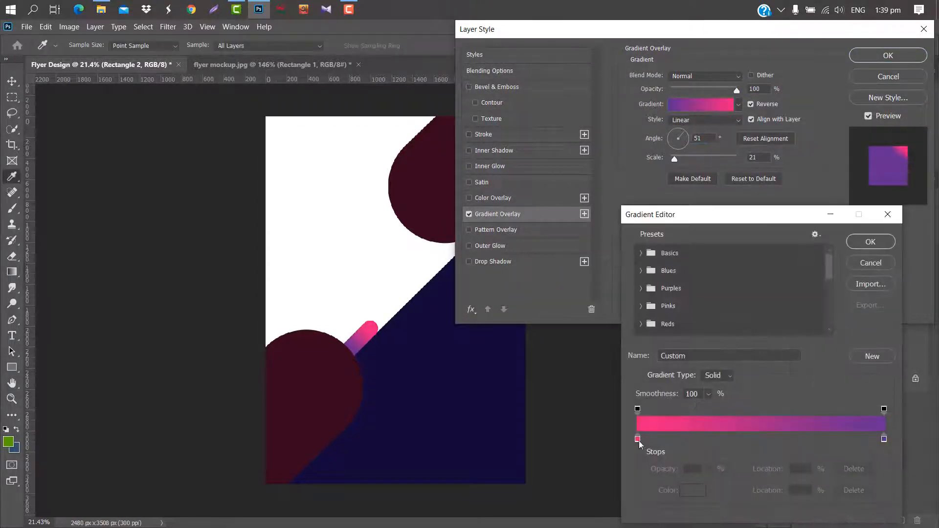
double_click(638, 440)
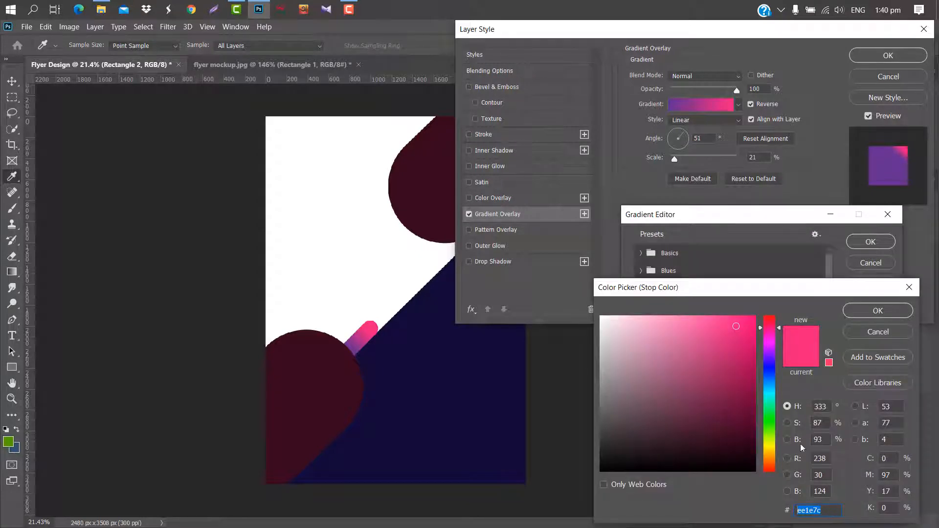
click(892, 313)
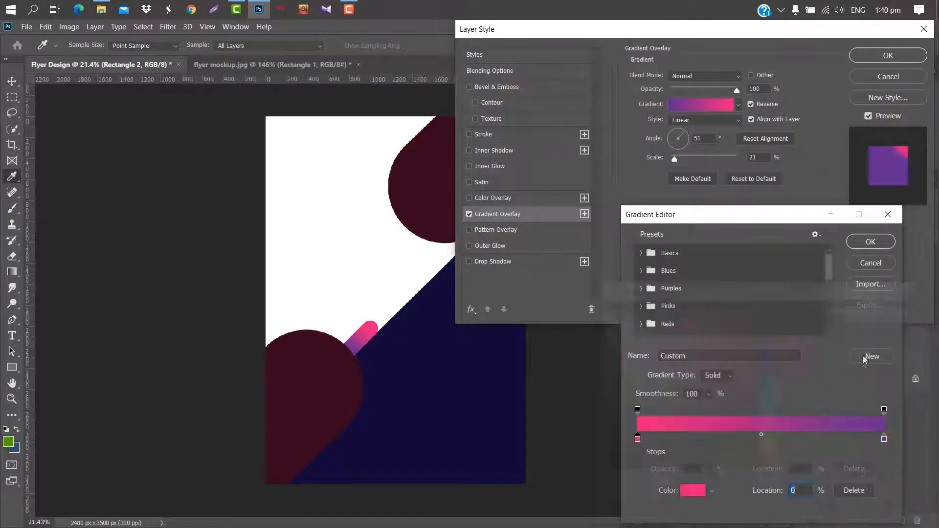
double_click(884, 439)
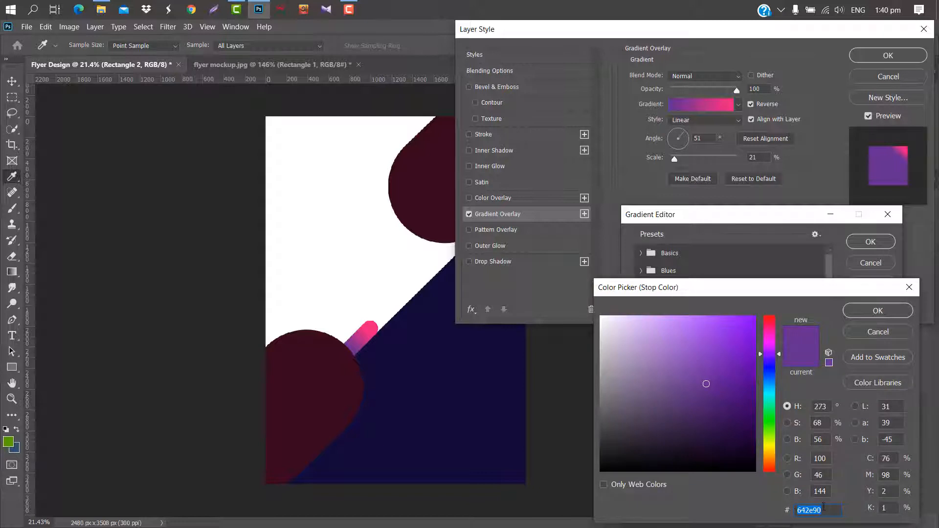
click(872, 313)
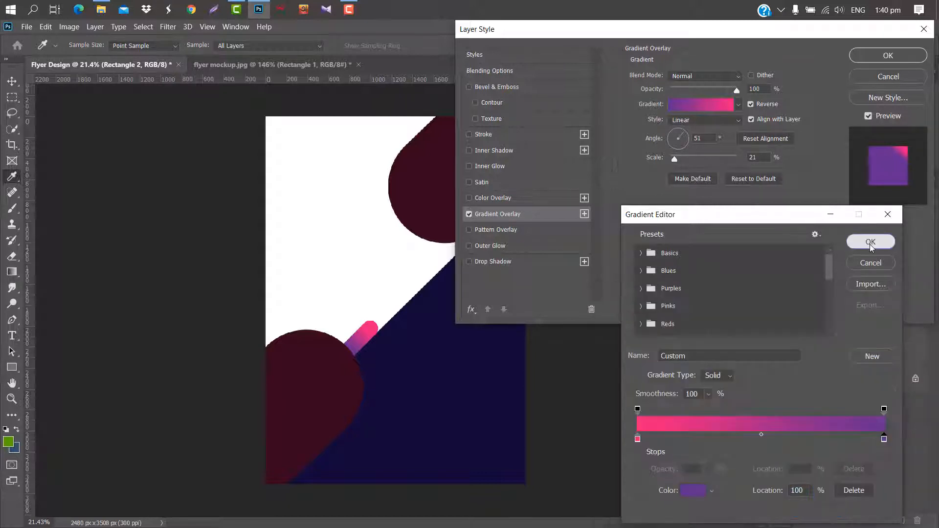
click(871, 242)
click(888, 56)
Duplicate the gradient bar, rotate the copy 180°, and align it with the diagonal edge beneath the upper maroon shape.
drag(901, 300, 901, 520)
key(ctrl+t)
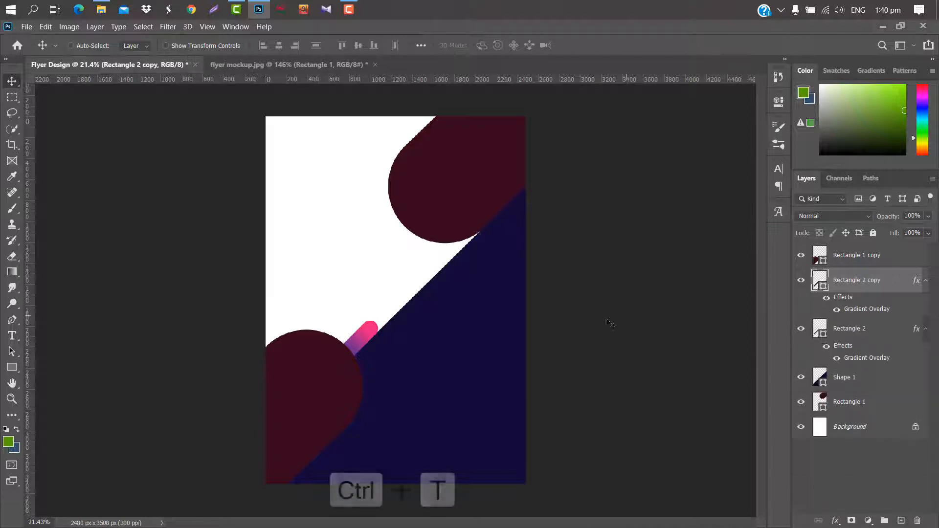
right_click(351, 356)
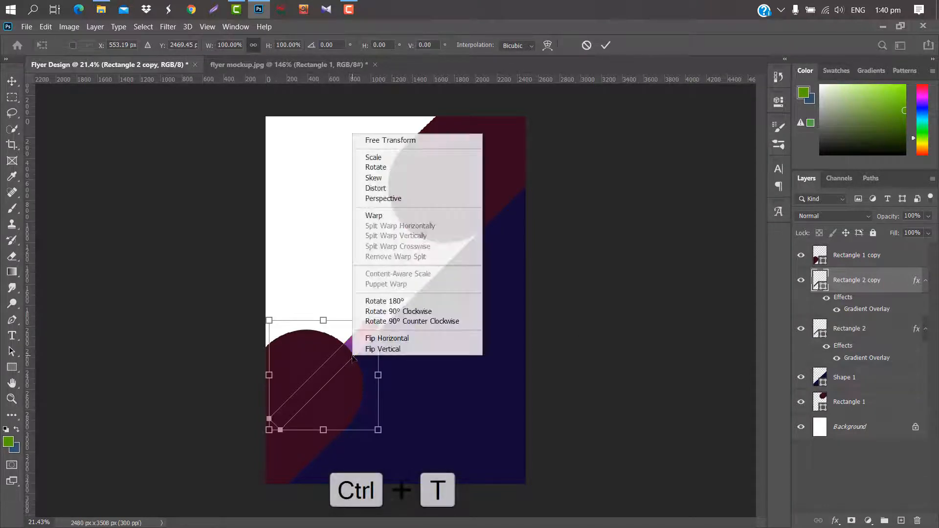
click(396, 301)
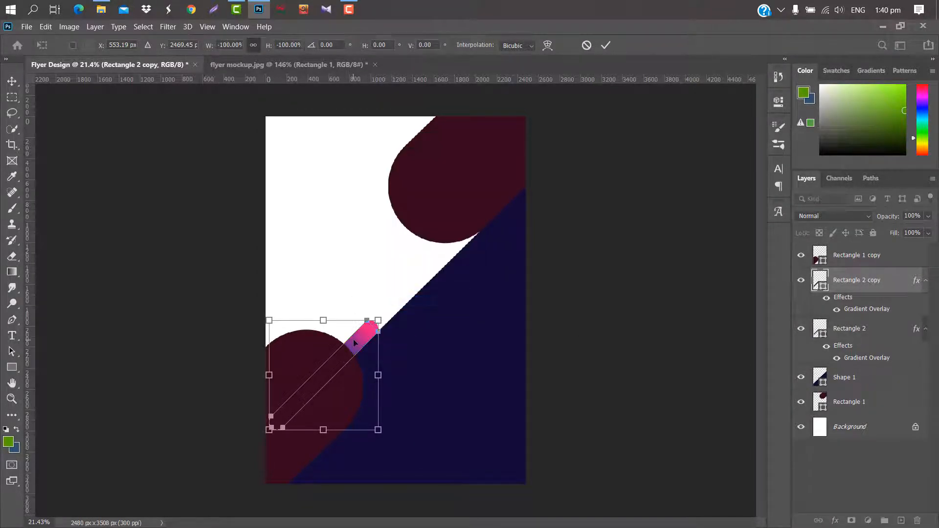
drag(355, 351, 496, 204)
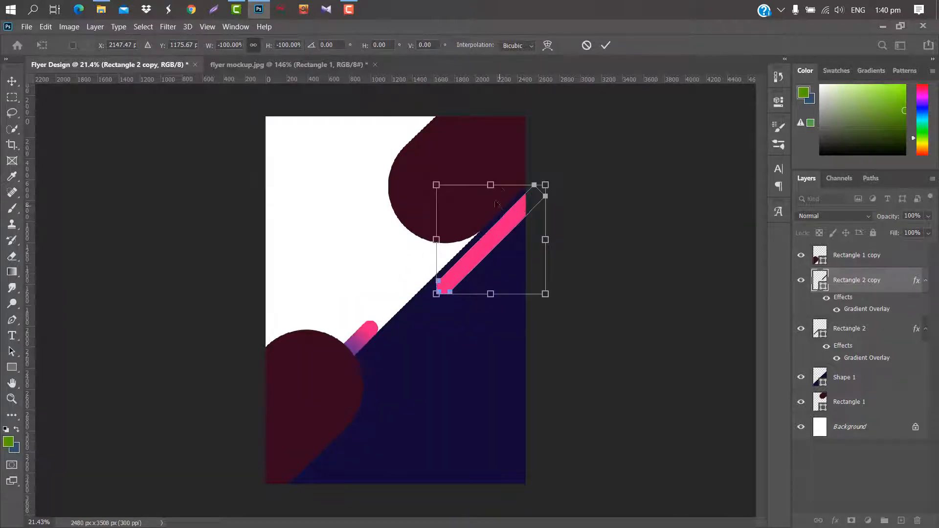
scroll(467, 167, up, 7)
drag(536, 271, 527, 262)
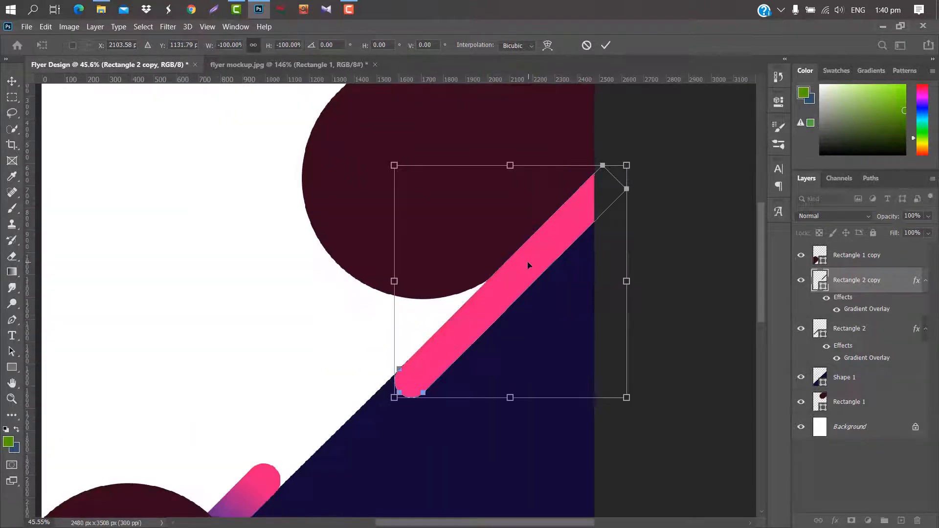
click(606, 45)
key(ctrl+0)
Shift the upper bar's Gradient Overlay down along the diagonal and set its scale to 53%.
double_click(897, 284)
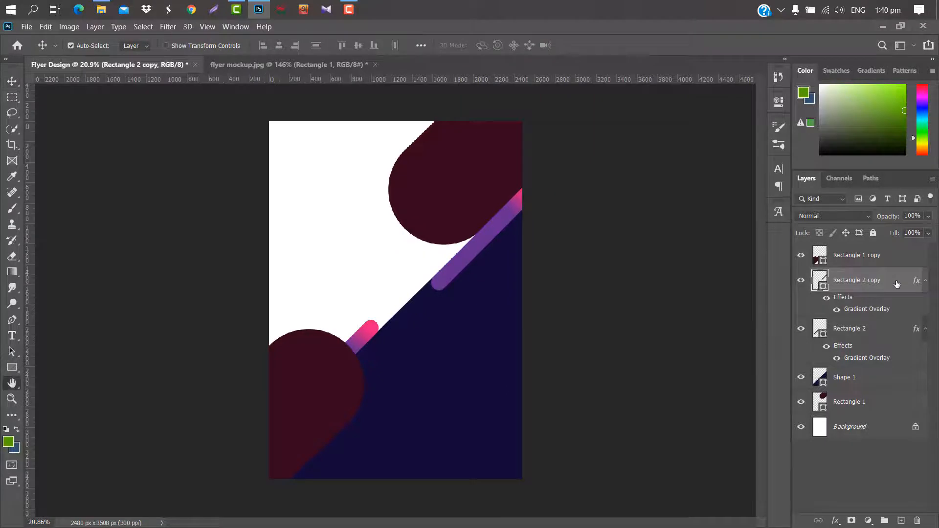
drag(565, 35, 678, 39)
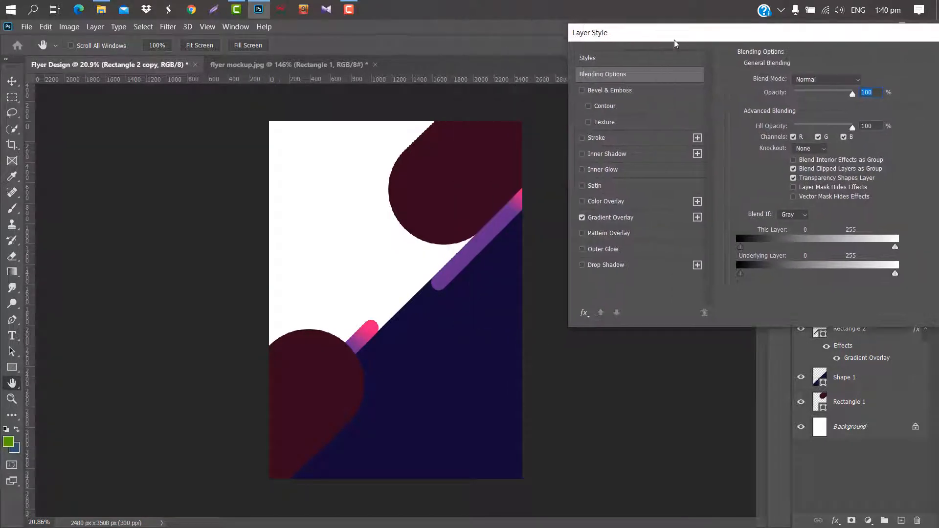
click(639, 218)
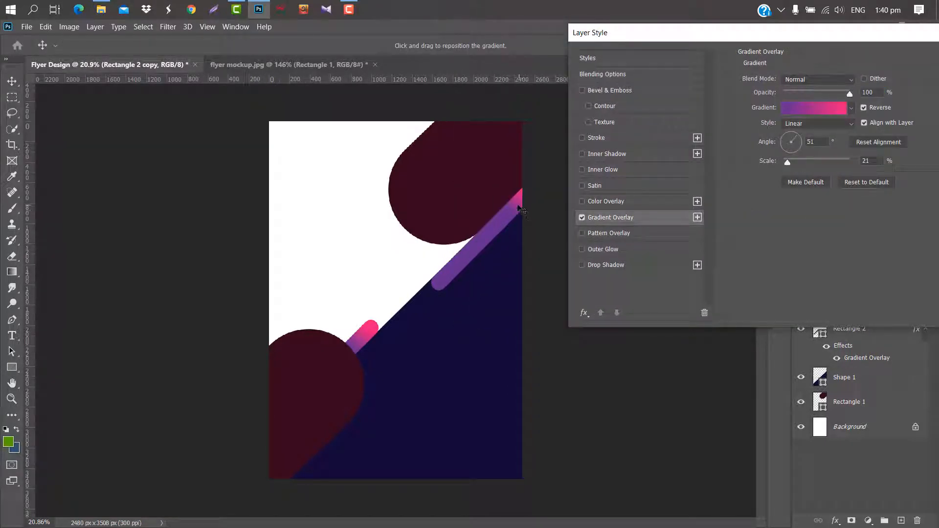
drag(510, 211, 500, 223)
drag(786, 161, 799, 161)
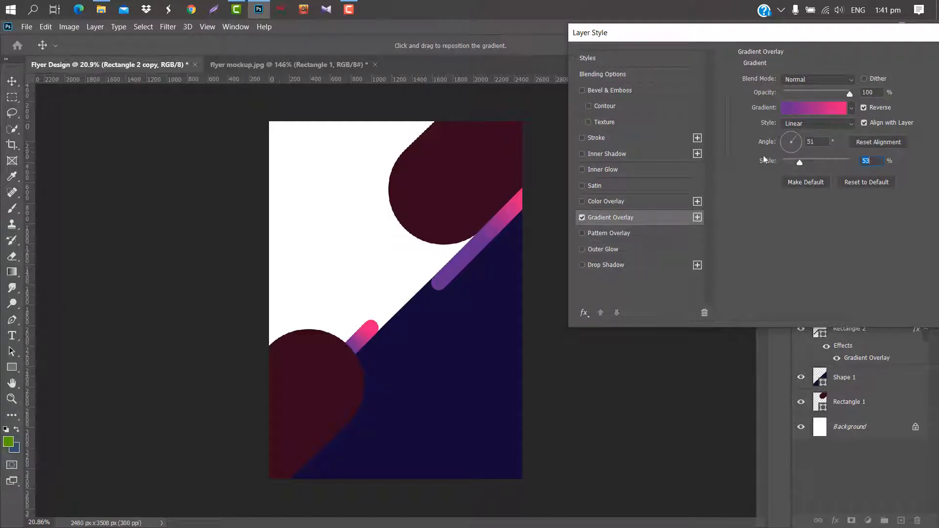
drag(841, 34, 797, 37)
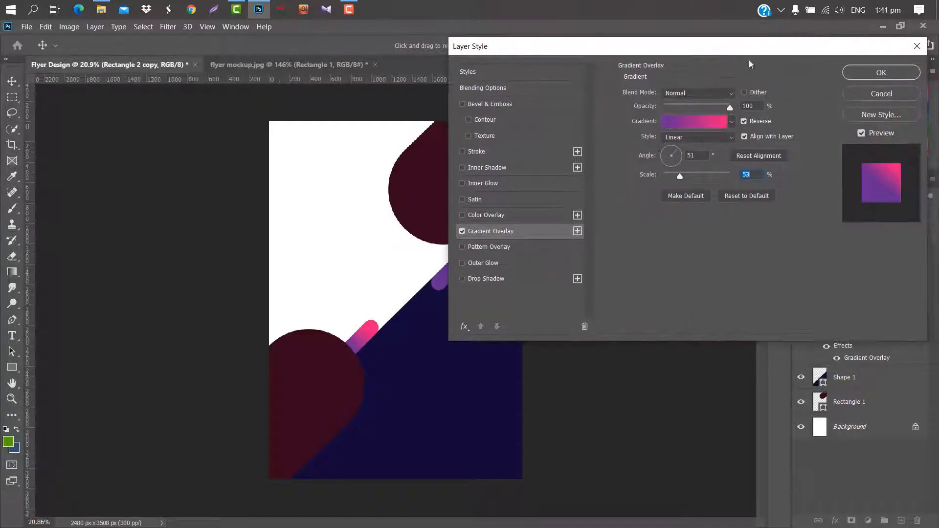
click(881, 72)
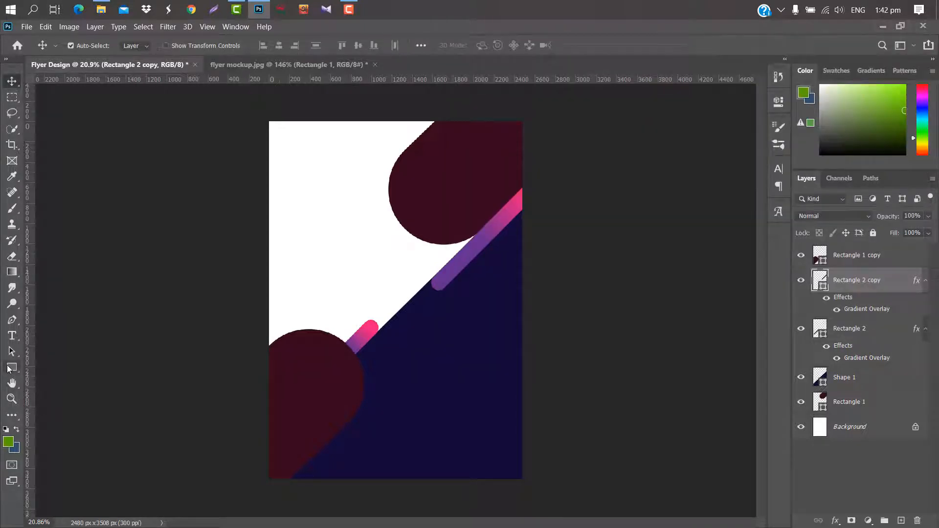
Draw a bar about 878 × 293 px on the white area, with 146.5 px right corner radii and 0 px left corner radii.
click(10, 368)
drag(304, 247, 395, 277)
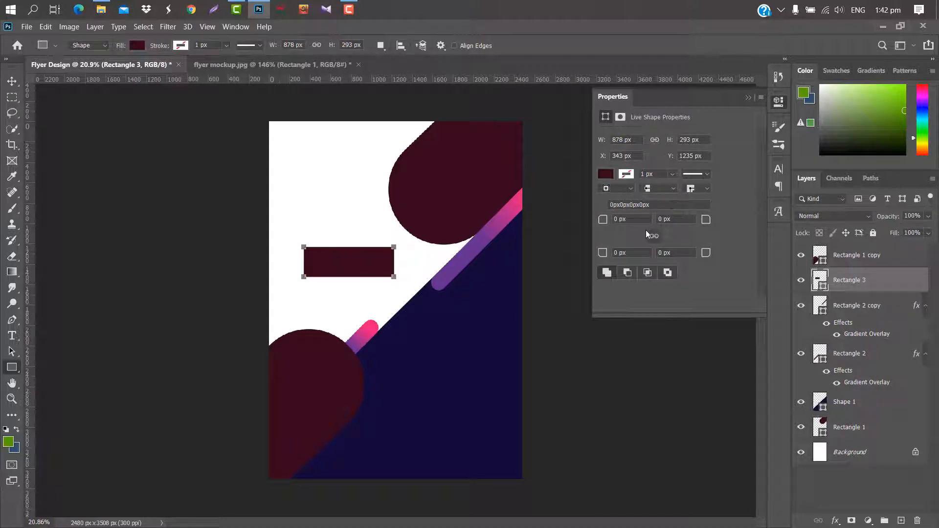
drag(603, 220, 659, 236)
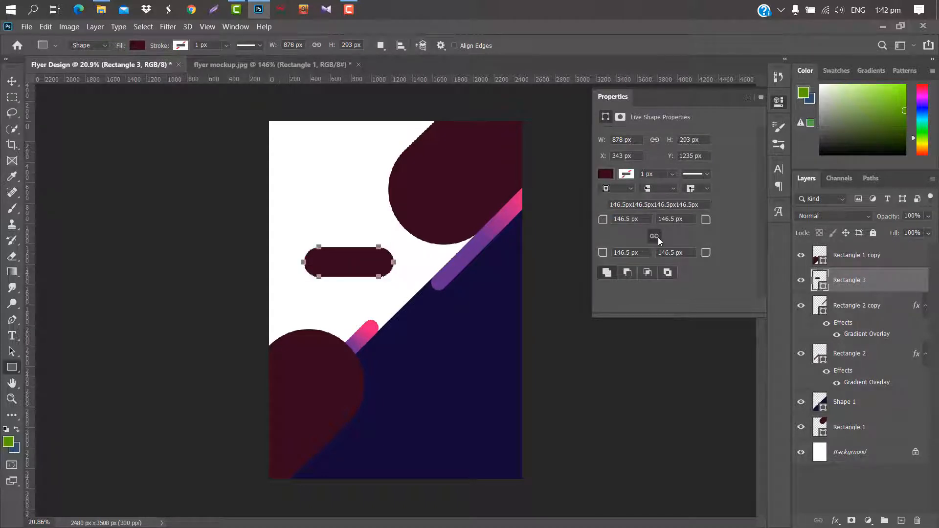
drag(578, 223, 577, 222)
drag(603, 254, 417, 256)
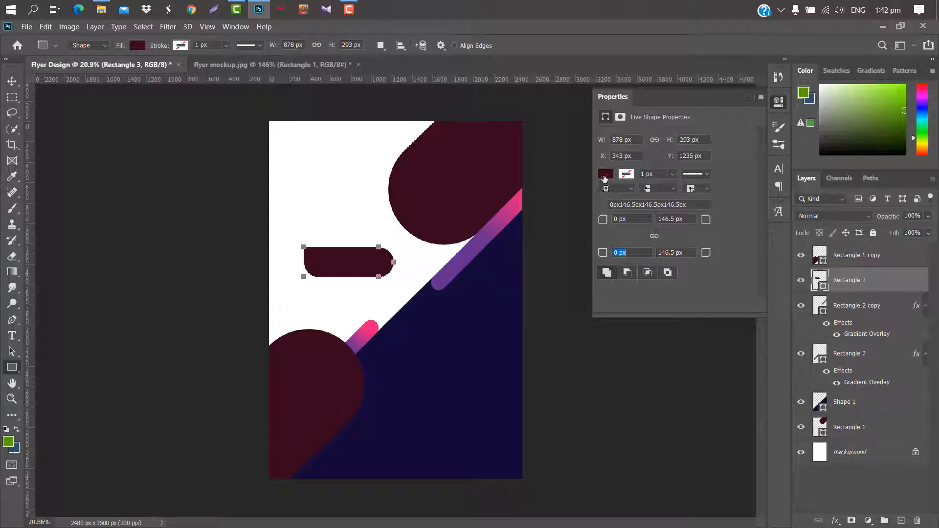
click(747, 98)
Rotate the new bar about -44.5° and move it to the page's bottom edge, against the lower maroon shape's diagonal side.
key(ctrl+t)
mouse_move(408, 241)
mouse_down()
mouse_move(345, 229)
mouse_move(365, 235)
mouse_move(393, 440)
mouse_move(373, 443)
mouse_up()
drag(416, 419, 410, 411)
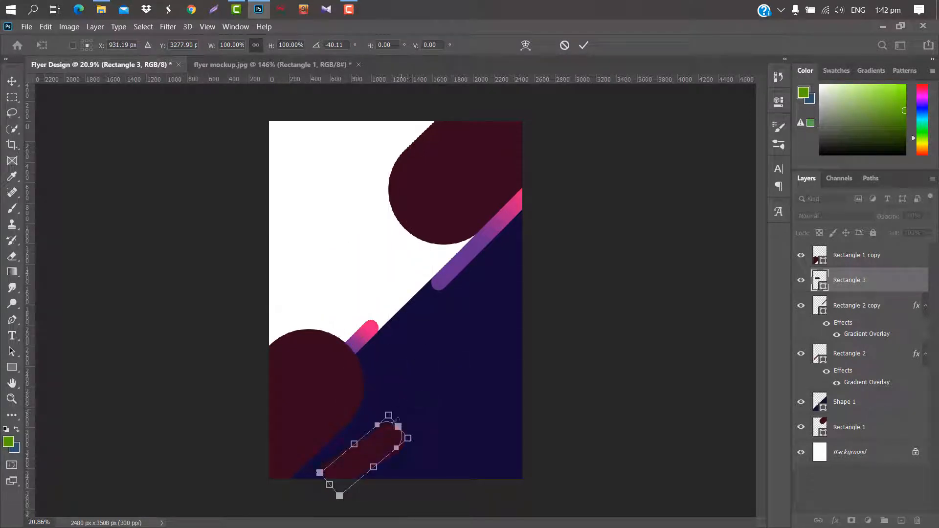
drag(381, 450, 352, 464)
drag(378, 443, 376, 440)
scroll(376, 442, up, 4)
drag(339, 324, 322, 343)
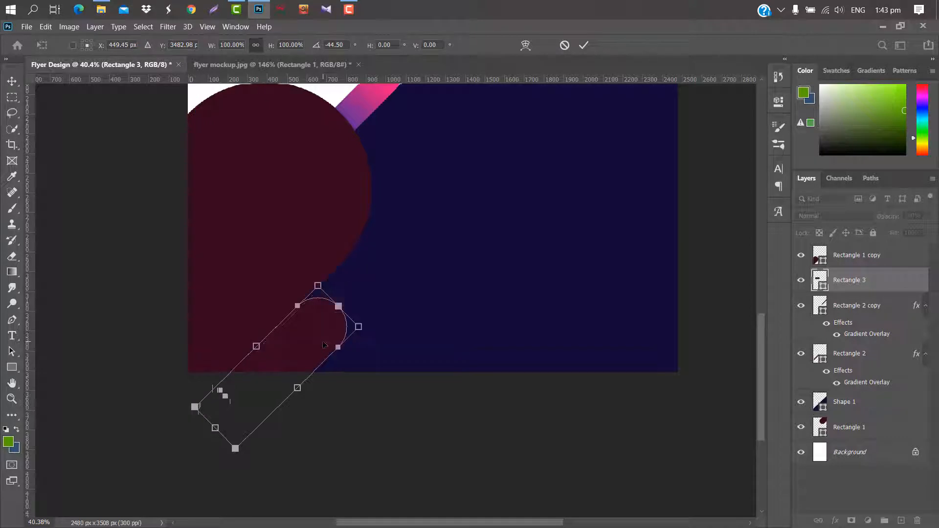
click(584, 45)
key(v)
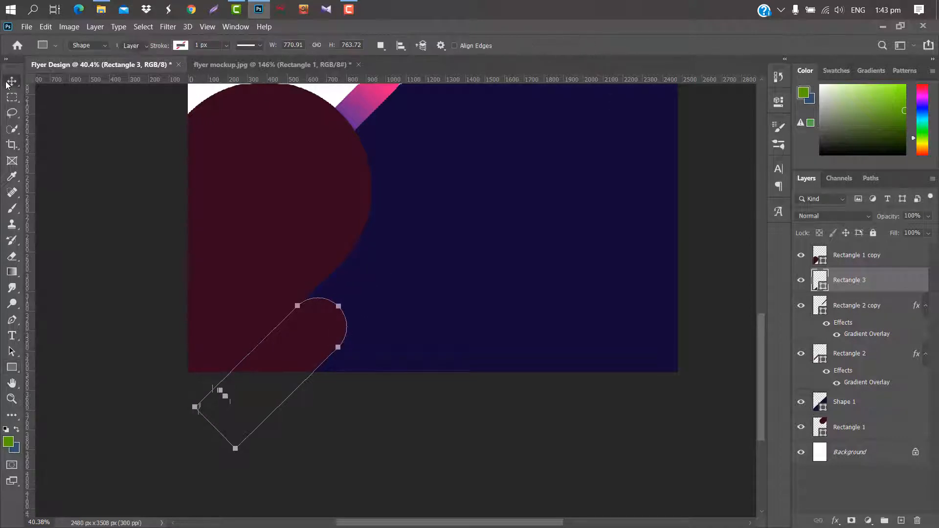
Apply a reversed linear purple-to-pink Gradient Overlay to the bottom bar, with a 51° angle and 23% scale.
double_click(903, 277)
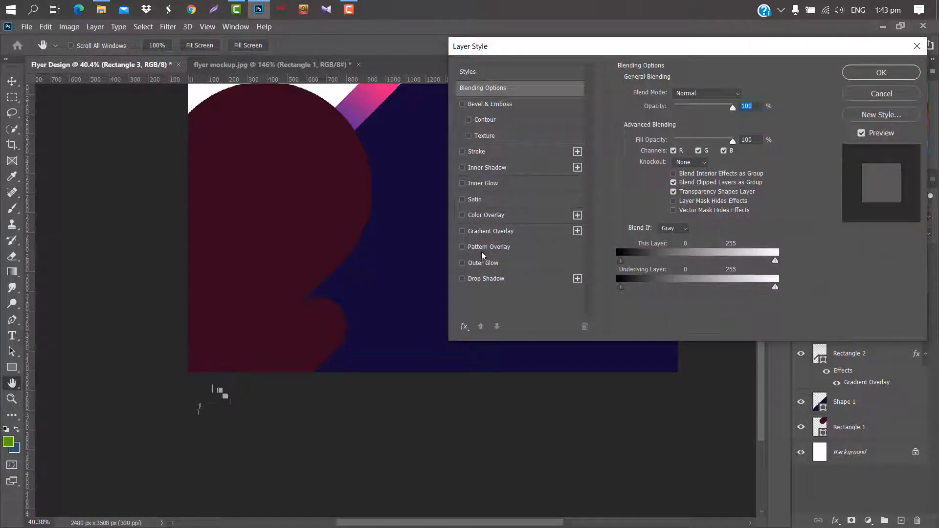
click(514, 236)
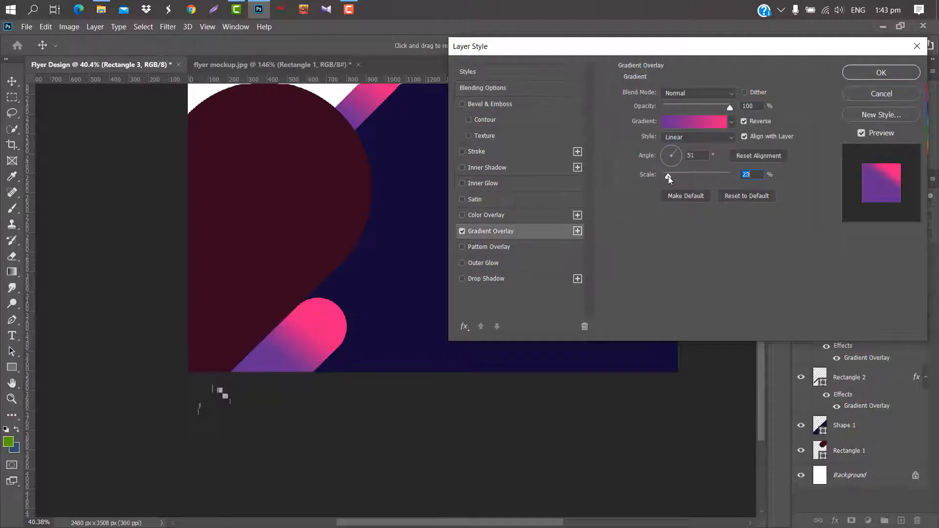
click(860, 77)
scroll(472, 273, down, 5)
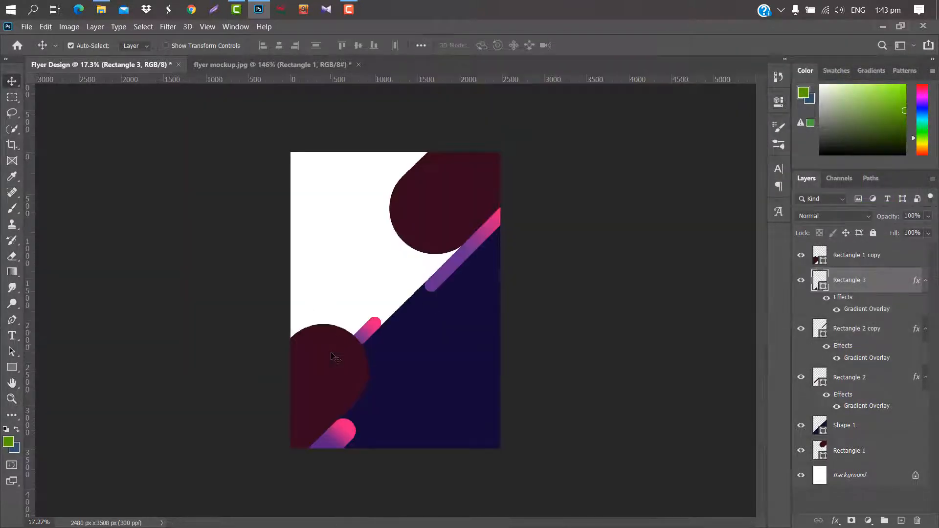
Duplicate the lower maroon shape, scale the copy to about 62%, rotate it about -106°, and place it in the flyer's lower right corner.
click(335, 365)
drag(899, 251, 901, 520)
key(ctrl+t)
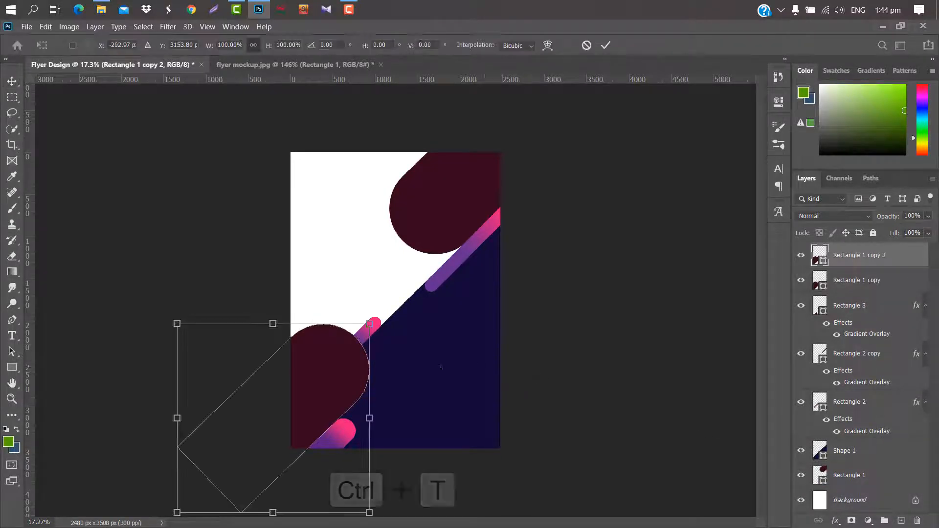
drag(392, 309, 245, 403)
drag(290, 451, 495, 457)
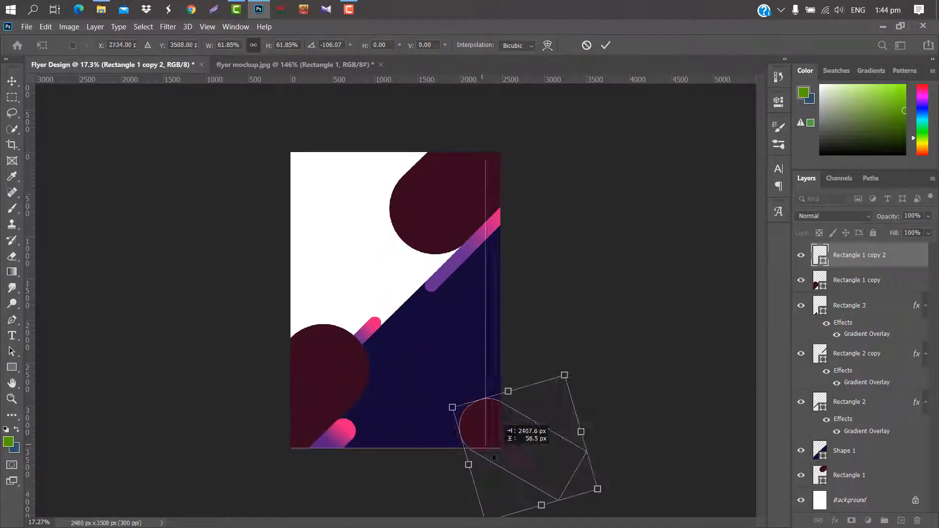
click(606, 45)
Apply a reversed linear purple-to-pink Gradient Overlay to the lower right corner shape, with a 51° angle and 42% scale.
double_click(911, 259)
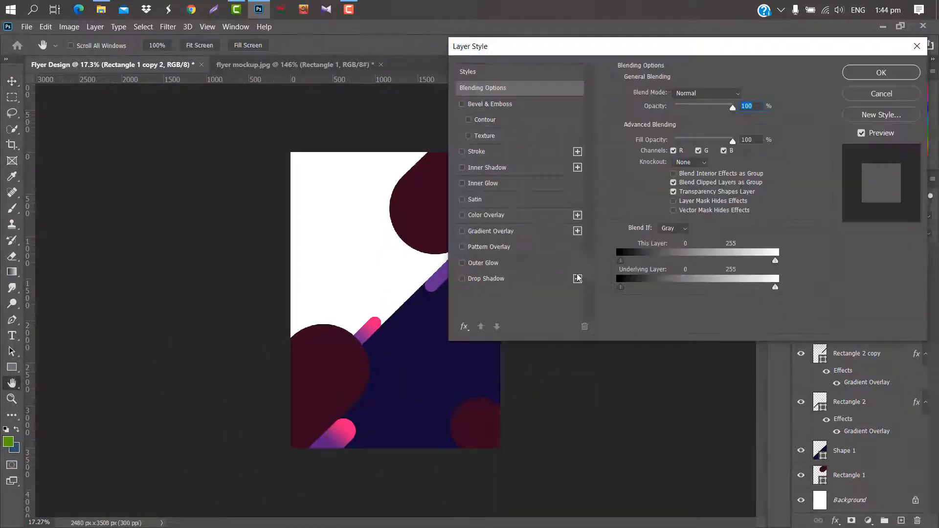
click(527, 231)
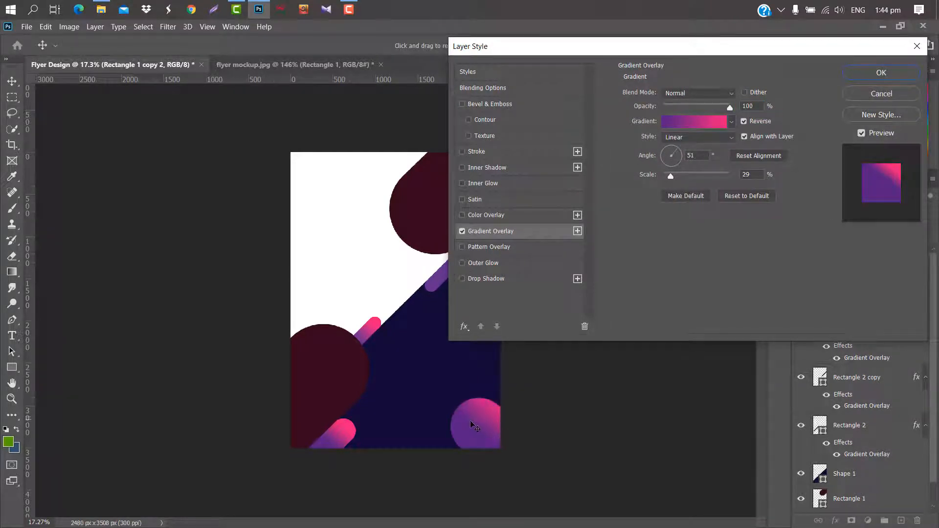
drag(670, 176, 676, 176)
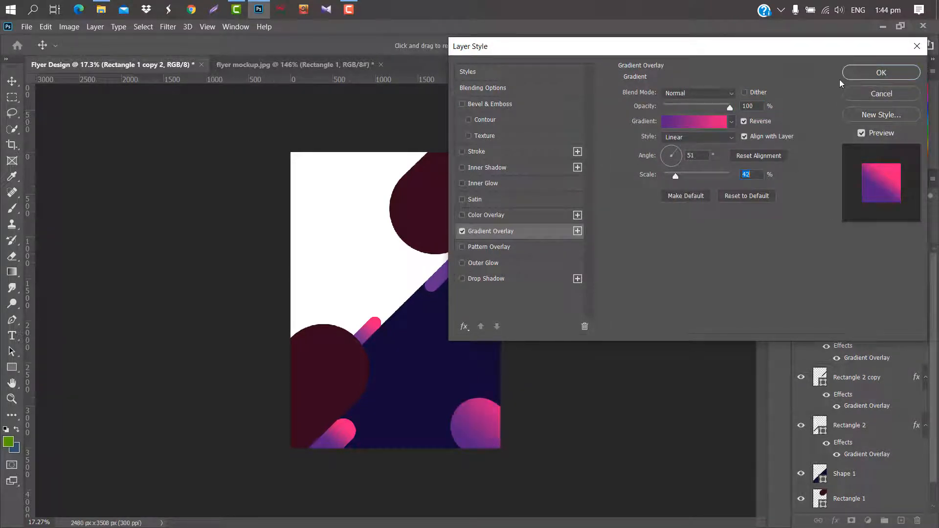
click(874, 75)
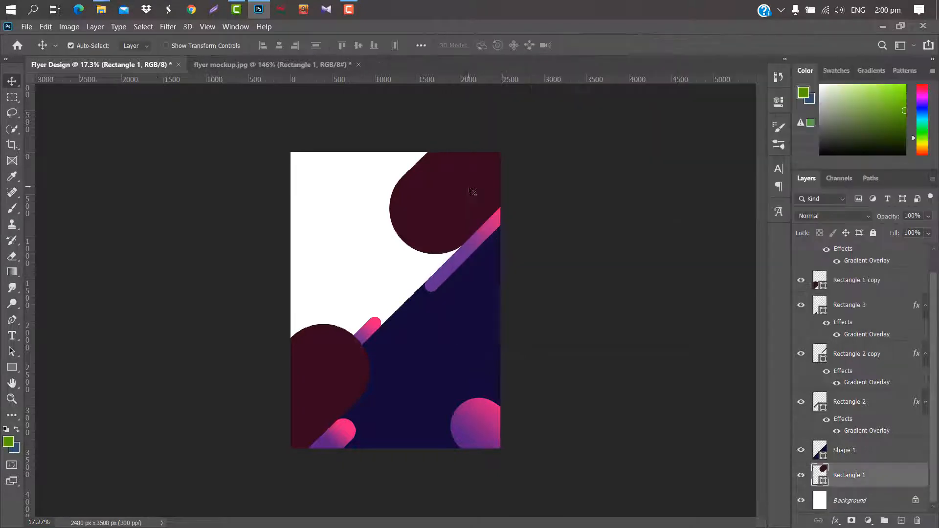
Place the Physics-and-business image from the desktop above the Rectangle 1 layer and position it over the upper maroon shape.
click(883, 27)
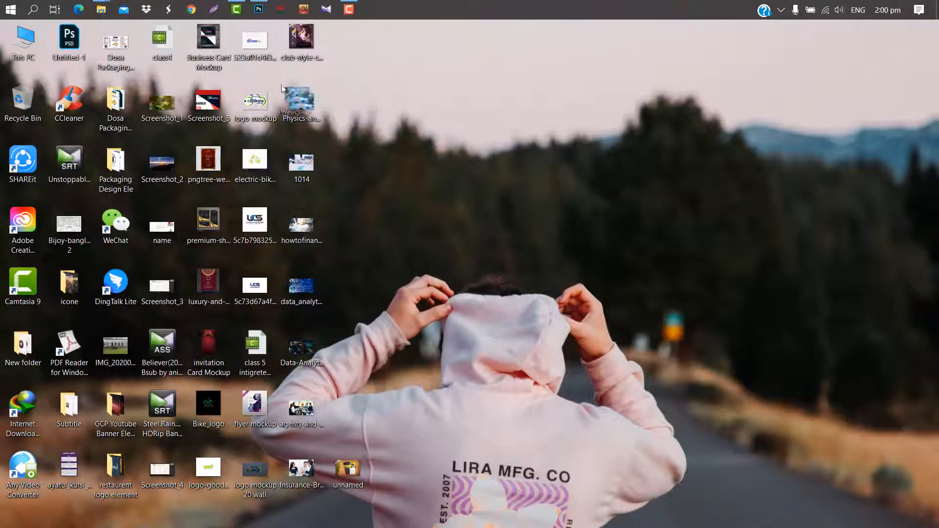
click(259, 9)
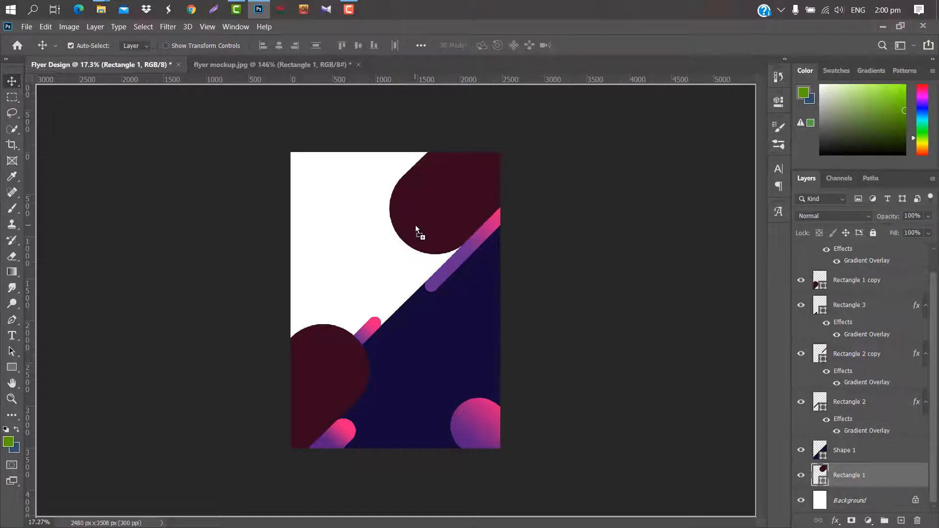
drag(415, 225, 417, 221)
drag(384, 270, 451, 171)
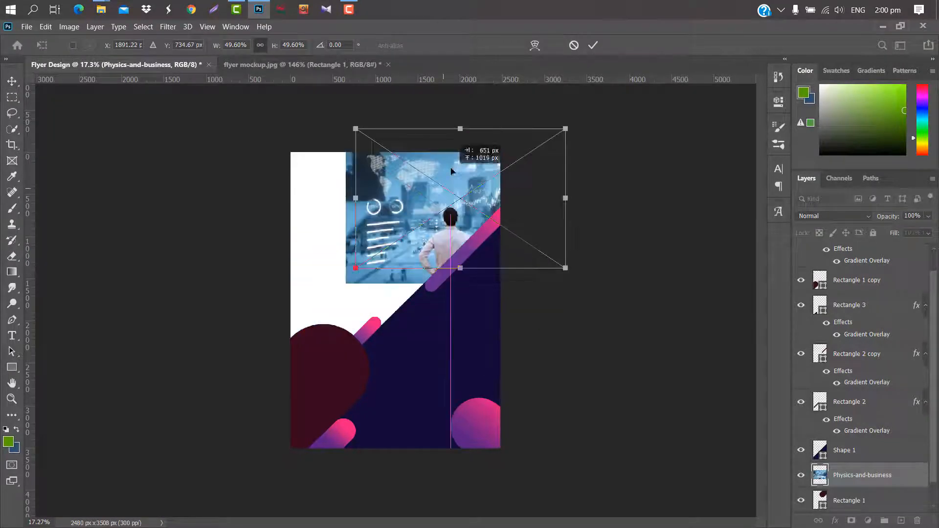
click(593, 45)
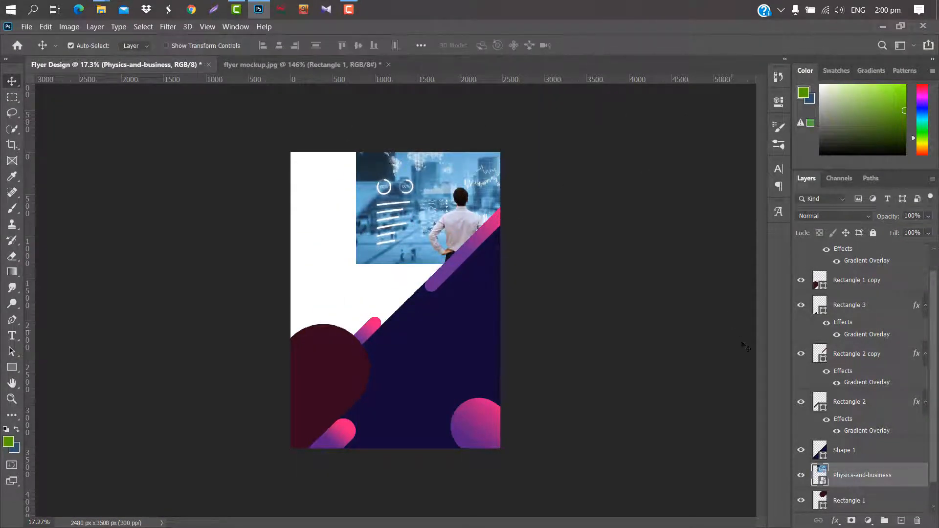
Clip the Physics-and-business image to Rectangle 1 and scale it down so the standing man sits inside the rounded shape.
right_click(917, 475)
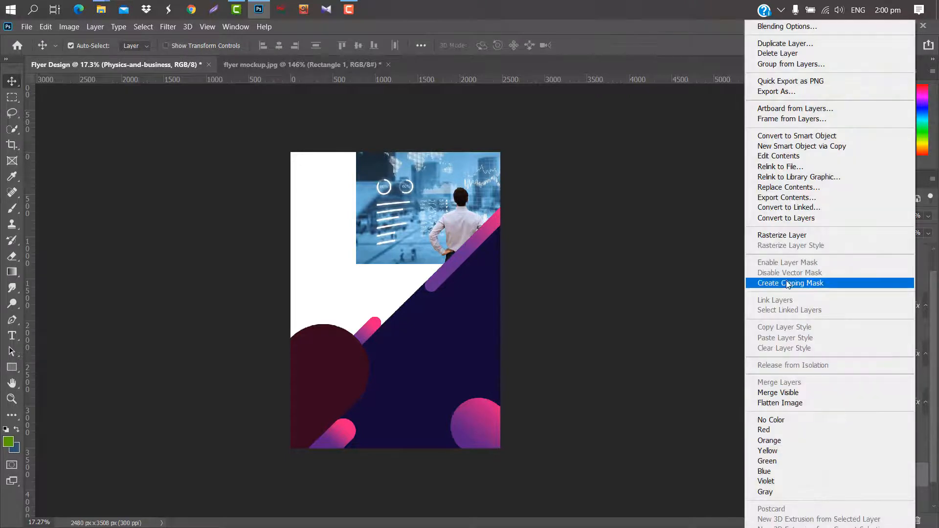
click(876, 283)
key(ctrl+t)
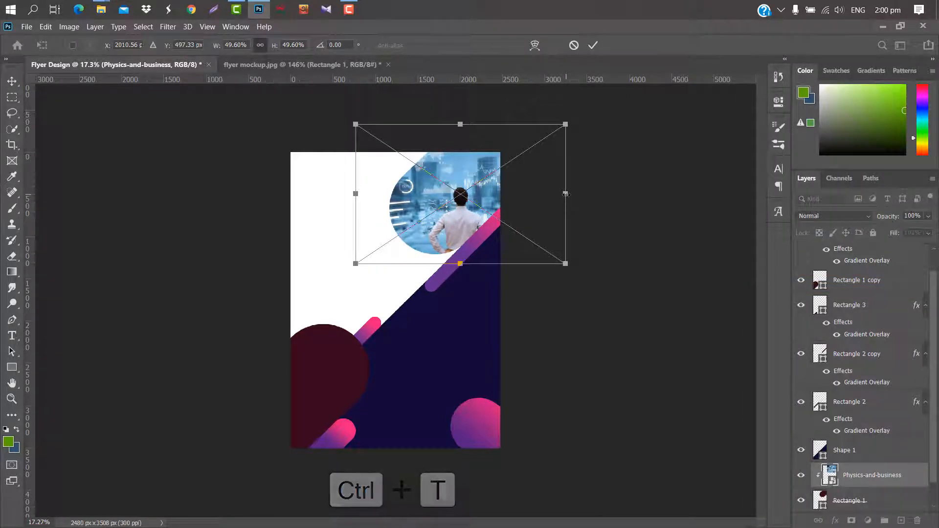
drag(566, 194, 514, 199)
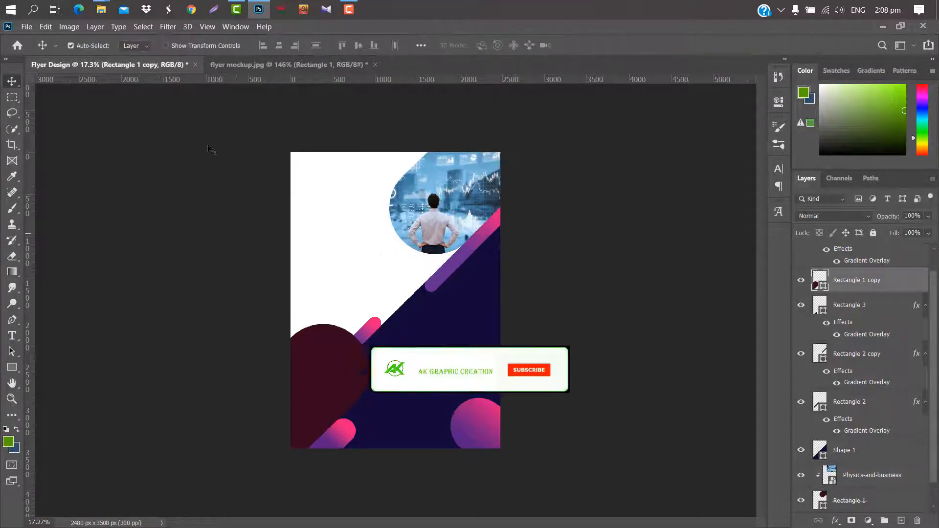
Place the Meganom-262-Fifth-Avenue skyline image from the FLYER folder above Rectangle 1 copy and position it over the lower maroon shape.
click(155, 55)
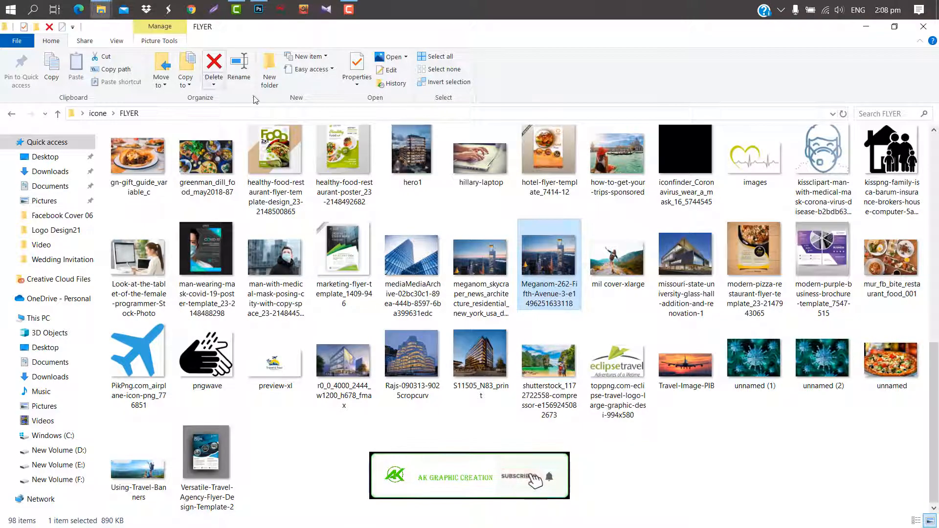
drag(382, 143, 308, 372)
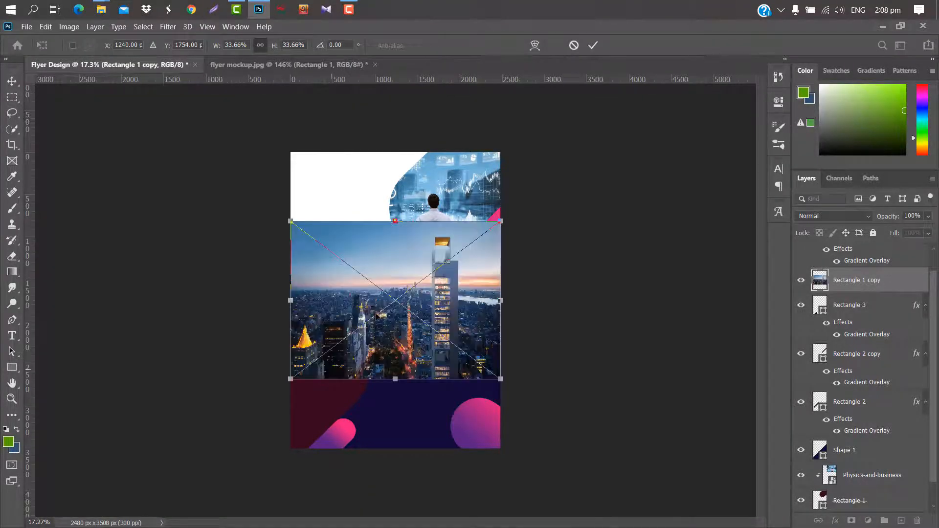
drag(402, 288, 362, 338)
key(Return)
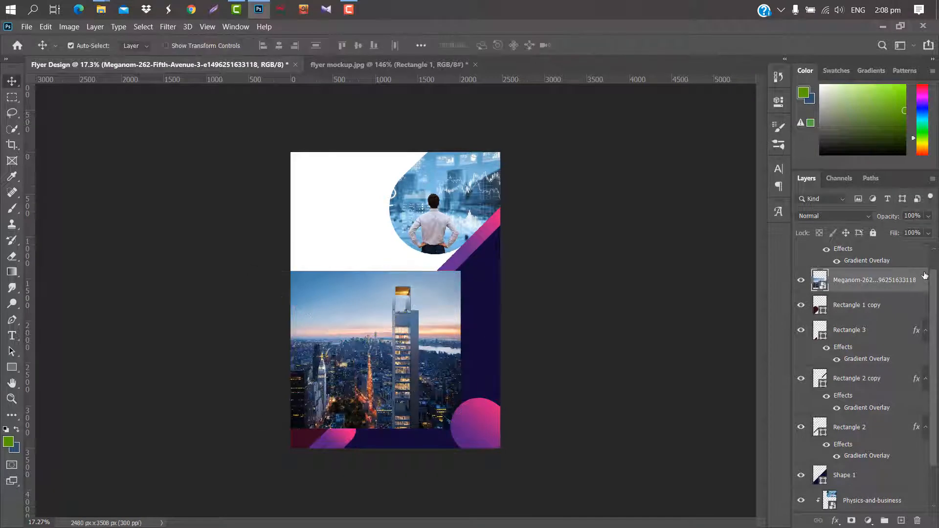
Clip the skyline image to Rectangle 1 copy, then scale it down and shift it so the lit tower sits inside the rounded shape.
right_click(924, 277)
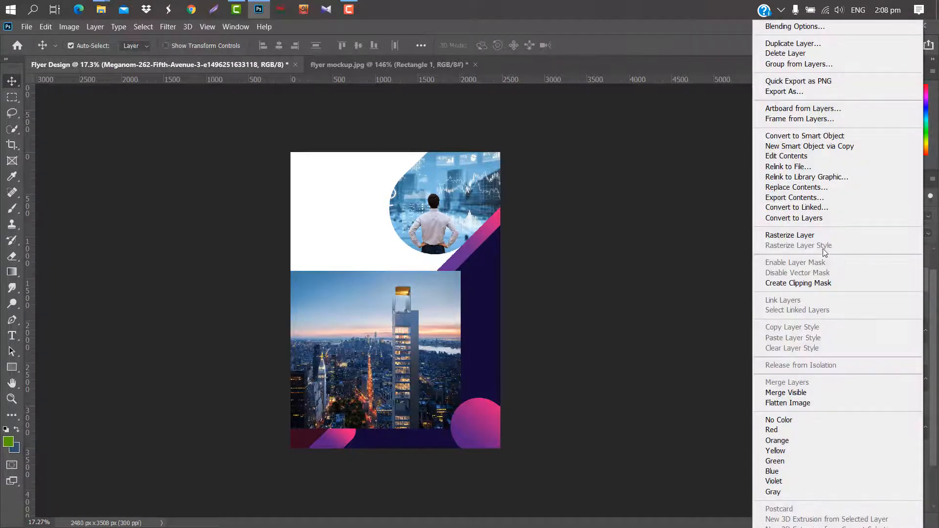
click(807, 284)
key(ctrl+t)
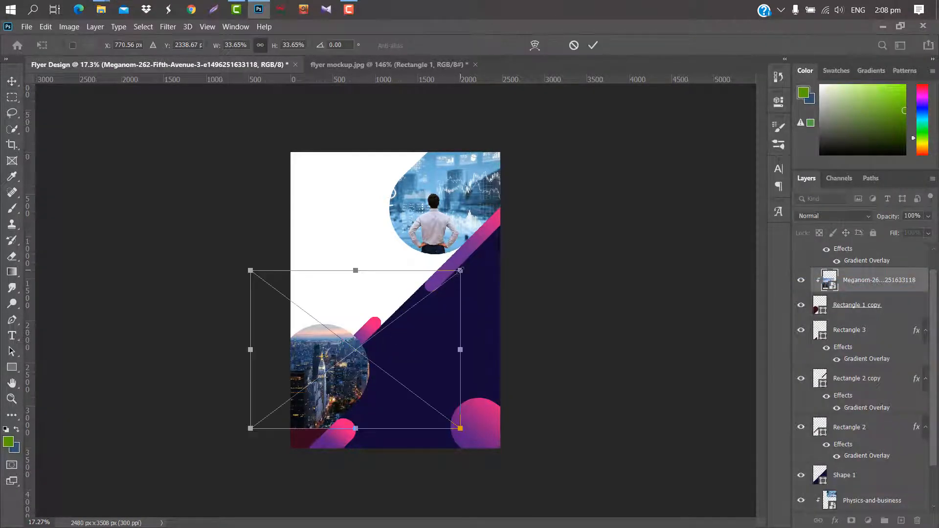
drag(456, 278, 426, 302)
drag(391, 378, 348, 400)
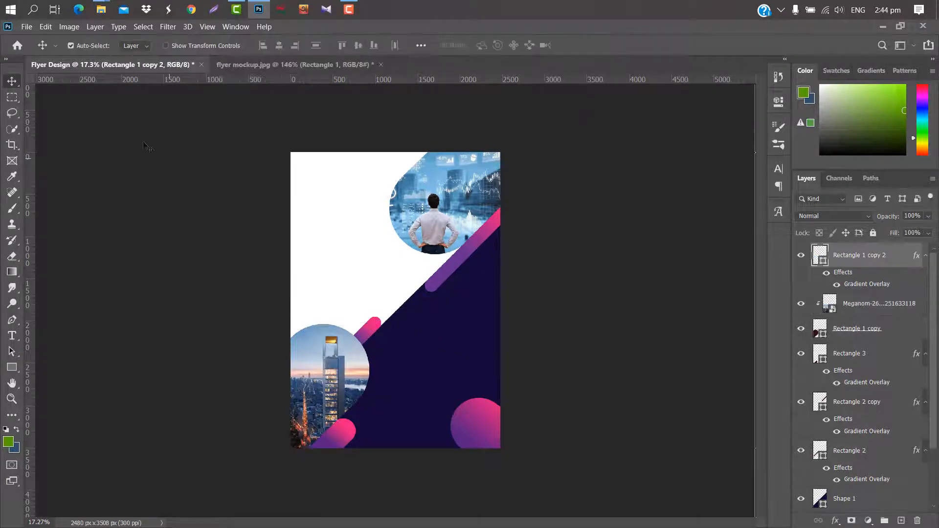
Place the My Chanel Logo 03 White image from its logo folder onto the navy area, between the city photo and the lower right circle.
mouse_move(101, 9)
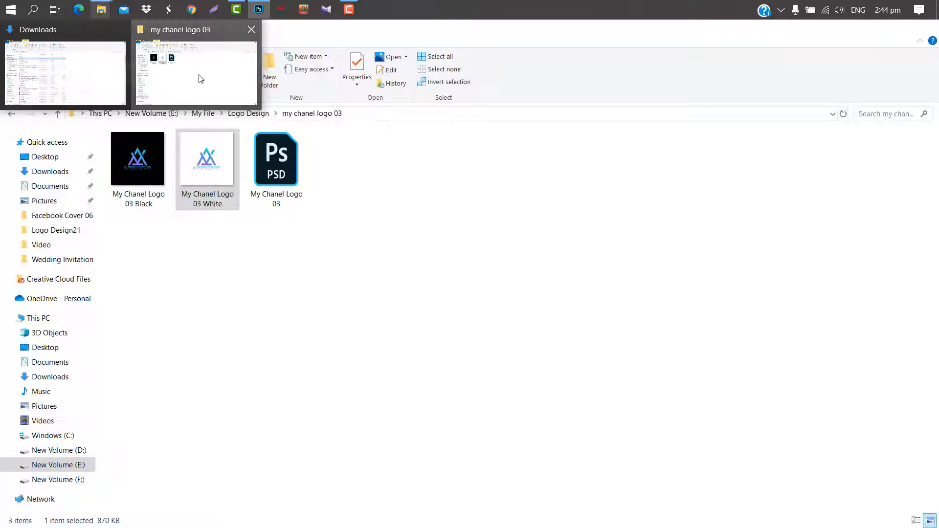
click(201, 78)
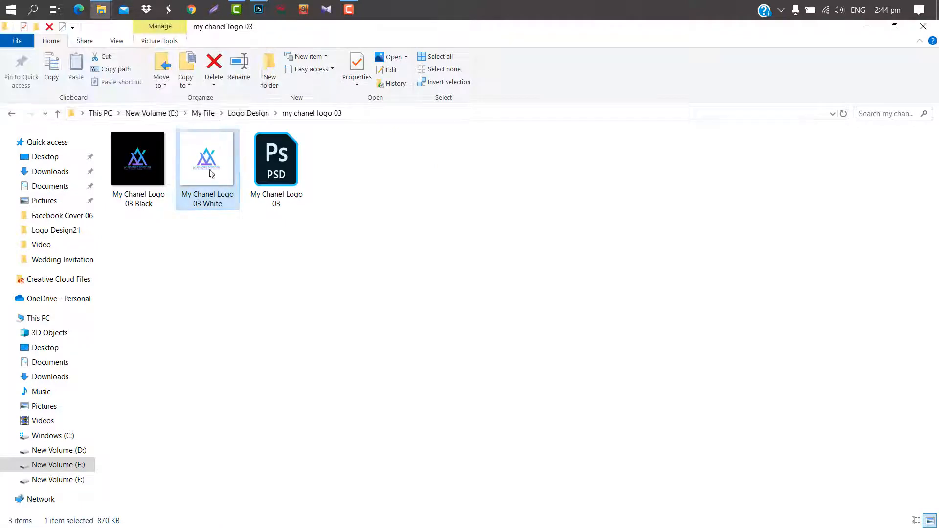
drag(207, 159, 405, 300)
drag(403, 265, 341, 314)
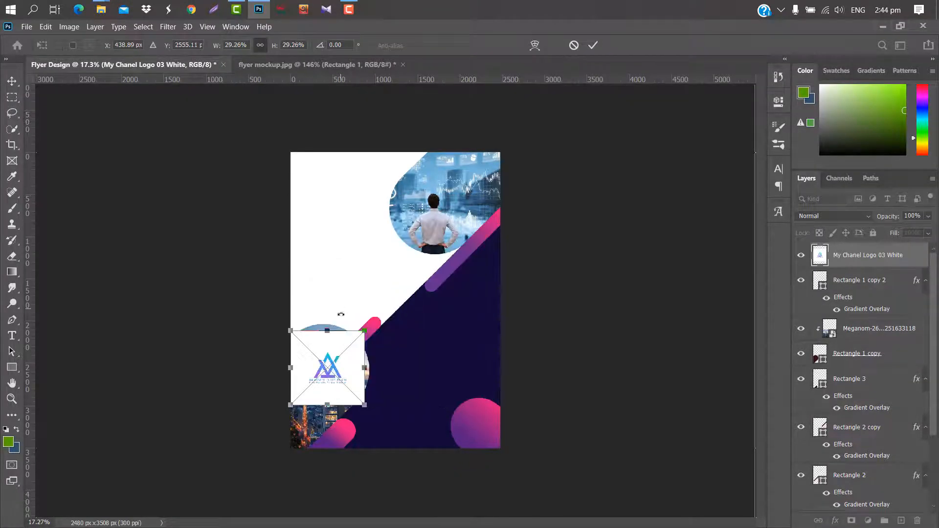
drag(341, 353, 440, 339)
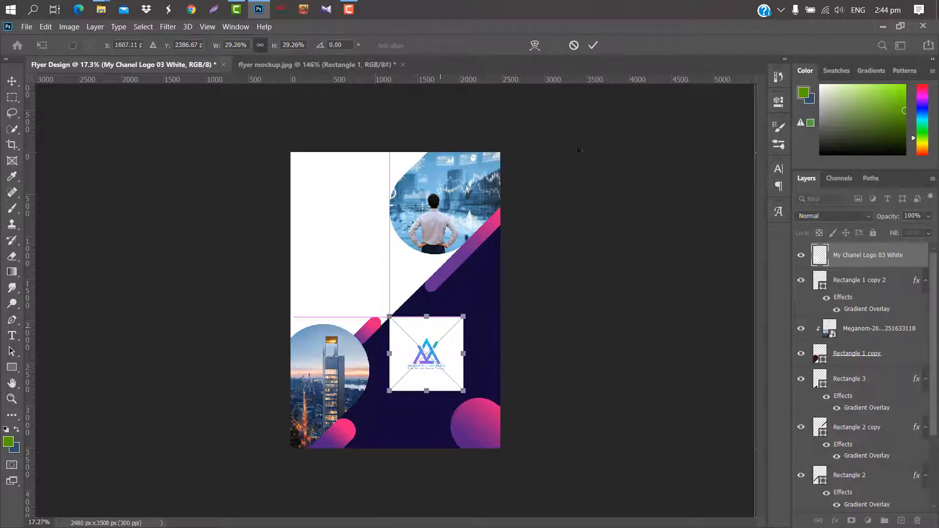
click(594, 45)
Rasterize the logo layer and remove its white background with the Background Eraser Tool, including the gaps inside the emblem.
right_click(895, 255)
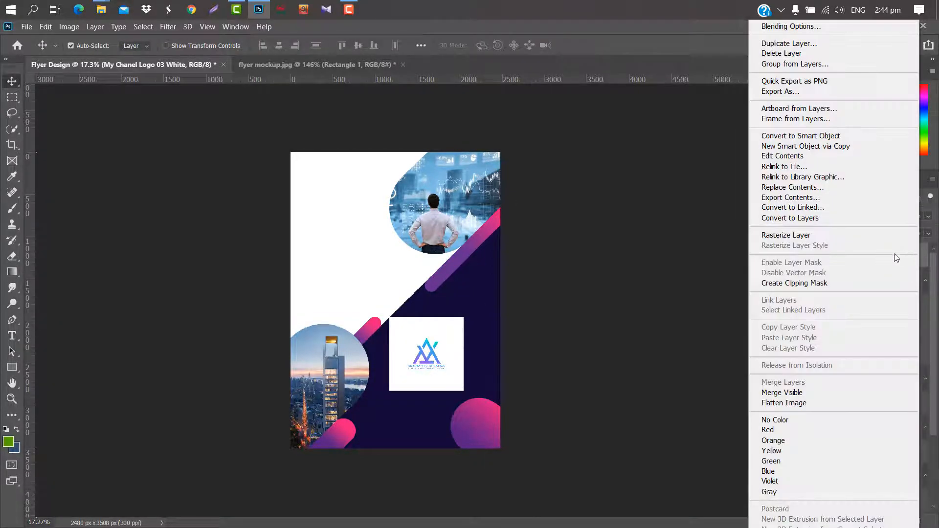
click(806, 237)
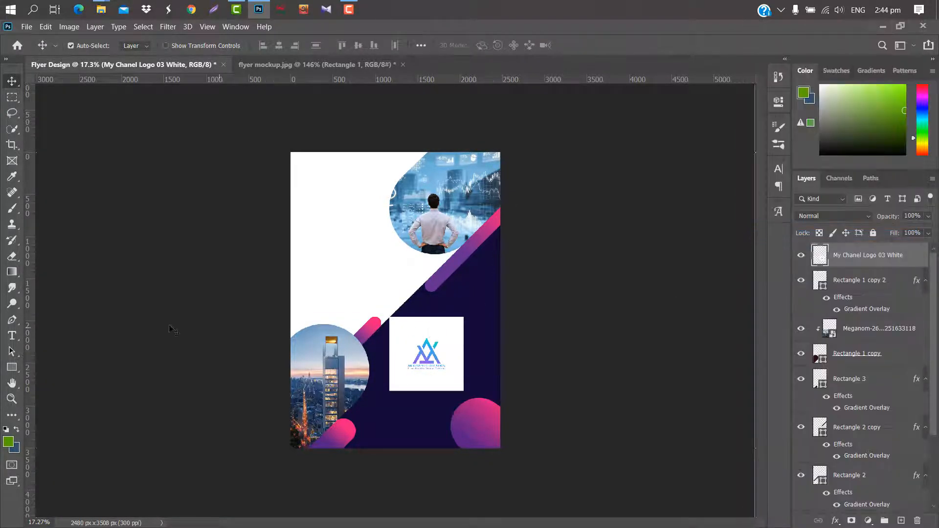
click(11, 256)
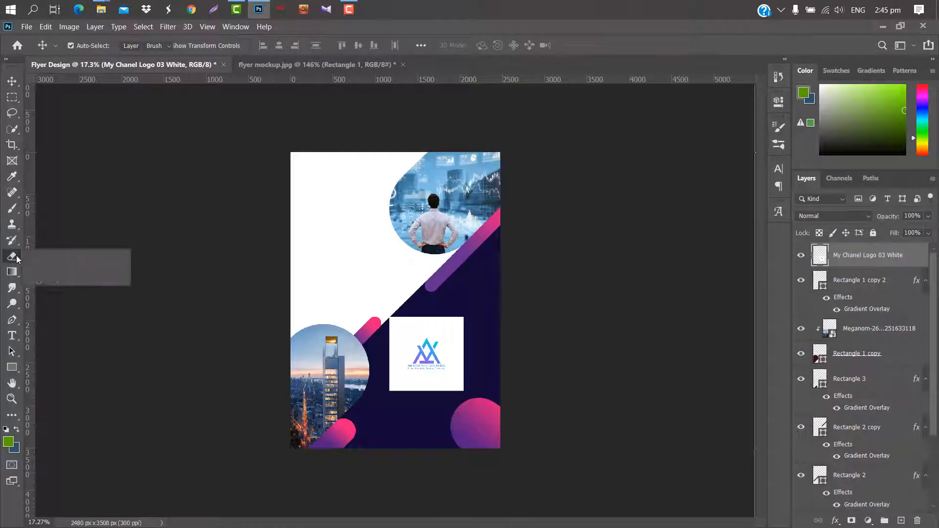
click(39, 269)
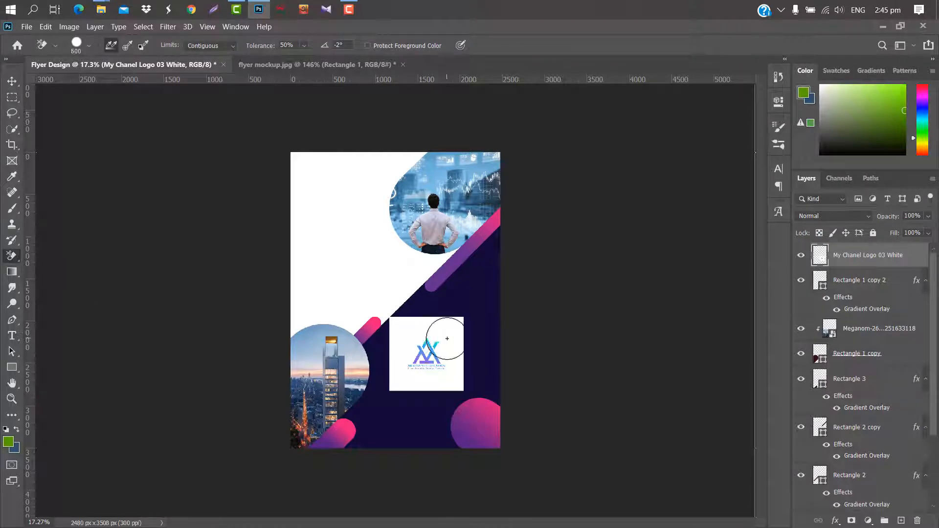
mouse_move(447, 338)
mouse_down()
mouse_move(431, 343)
mouse_move(392, 318)
mouse_move(406, 332)
mouse_move(397, 323)
mouse_up()
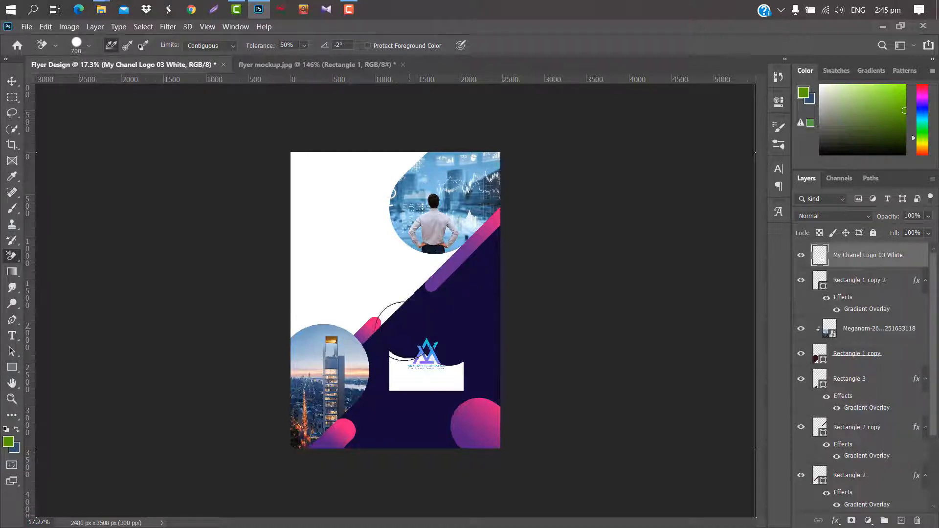
click(397, 364)
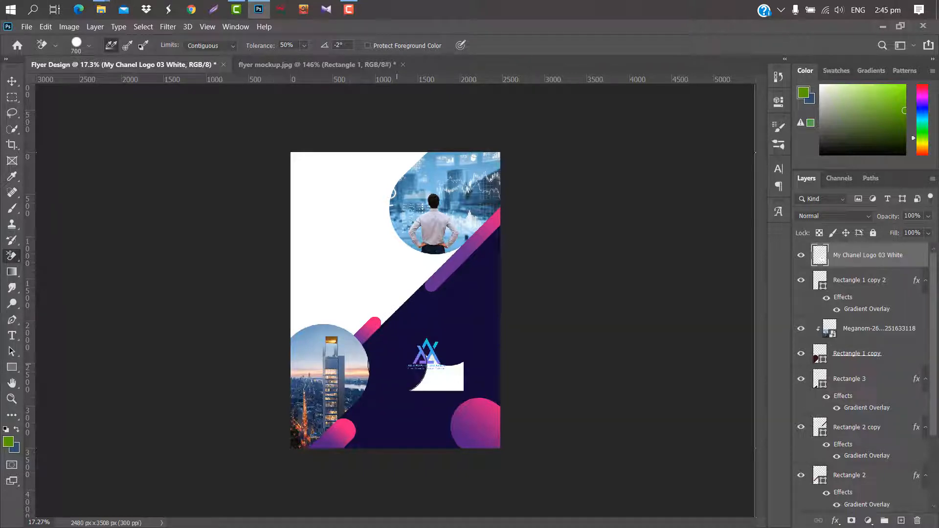
click(440, 372)
scroll(430, 360, up, 5)
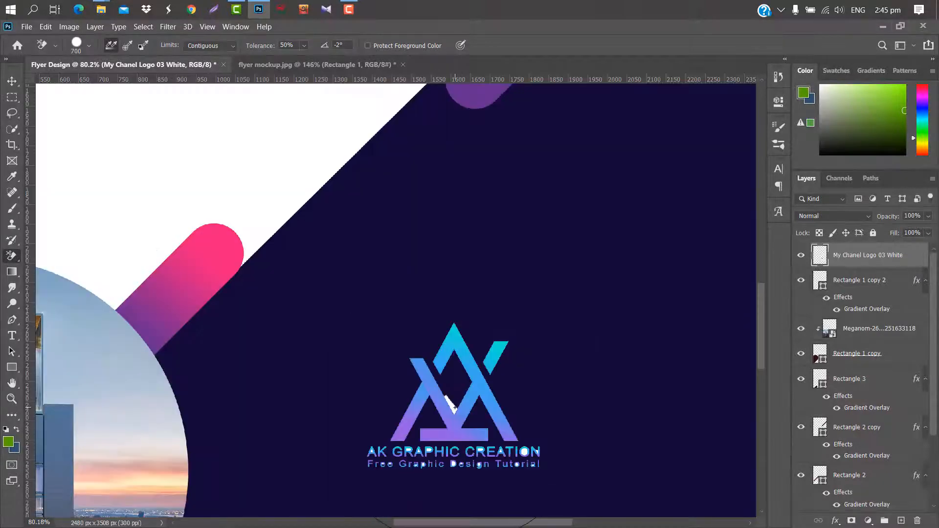
scroll(409, 388, down, 3)
Erase the leftover white specks and the two lines of text below the logo emblem with the 200 px Eraser Tool.
right_click(11, 256)
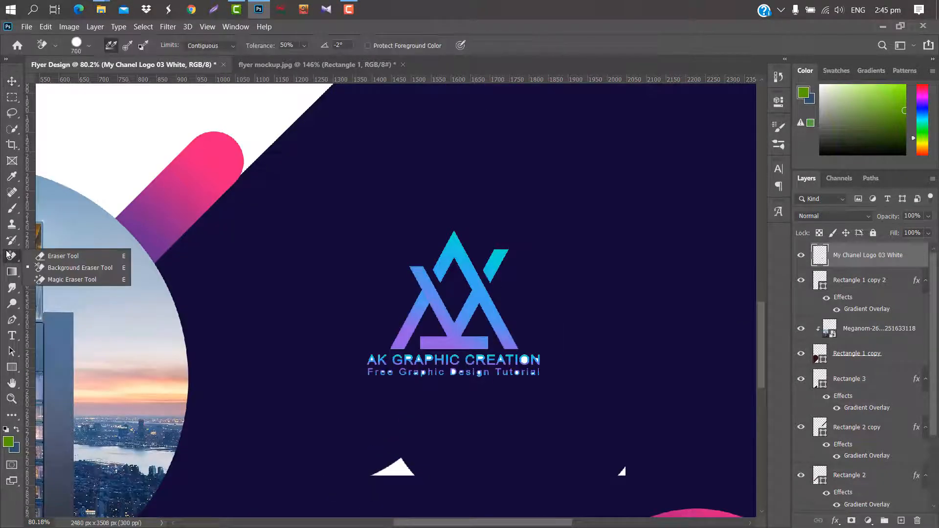
click(43, 257)
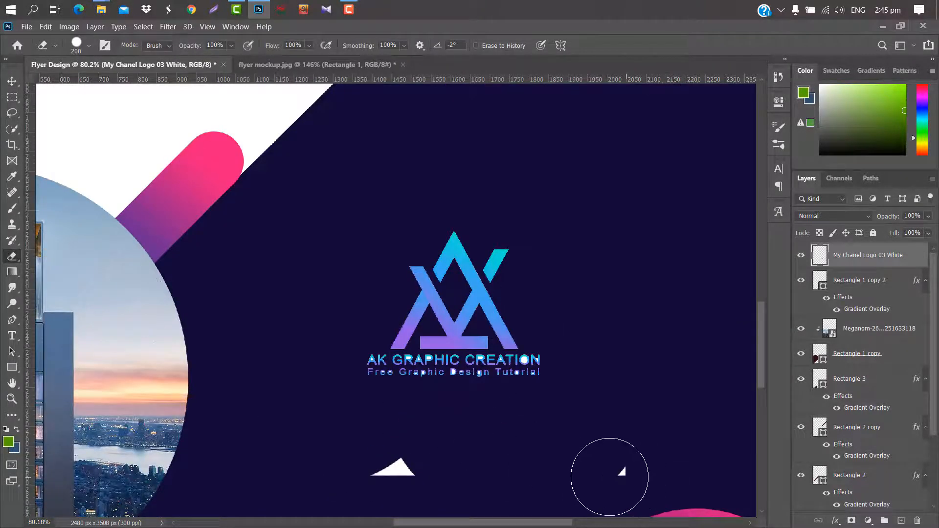
click(614, 473)
click(411, 468)
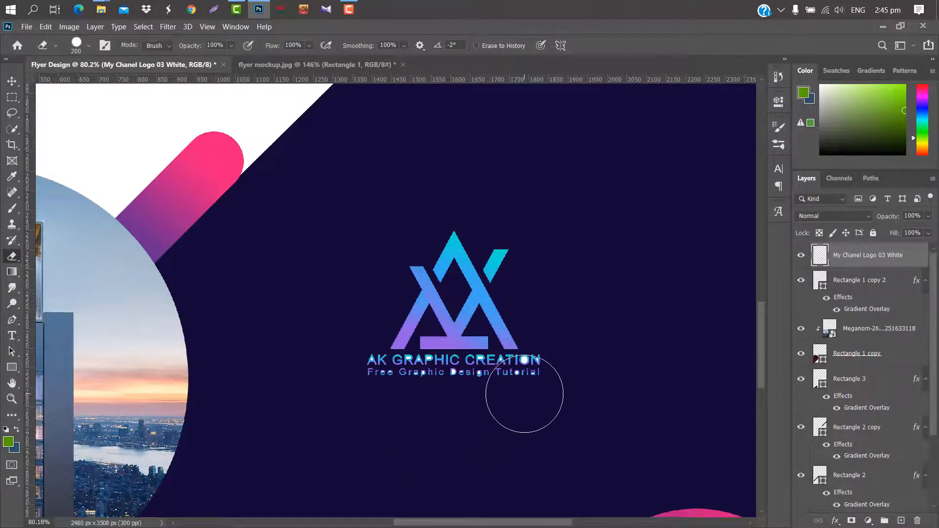
drag(529, 390, 337, 390)
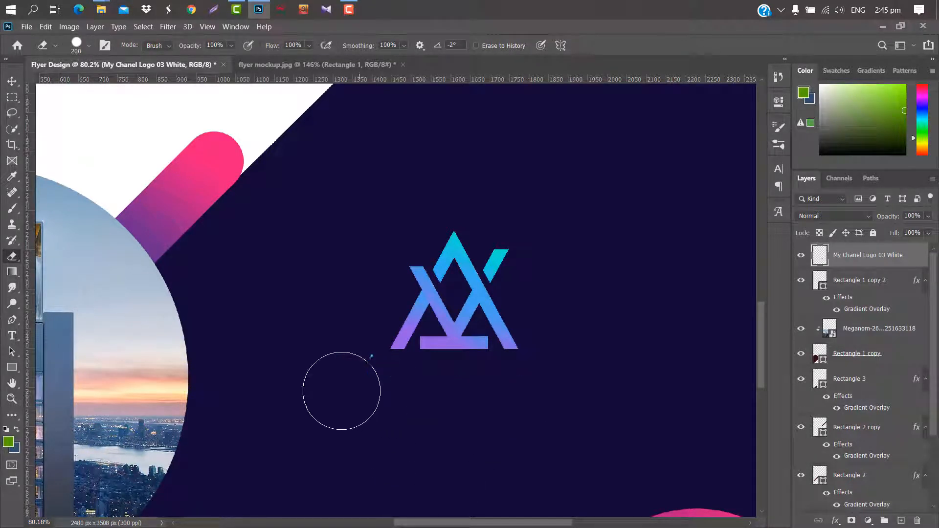
Move the logo emblem to the flyer's upper left corner and apply a reversed purple-to-pink Gradient Overlay to it.
scroll(268, 257, down, 2)
scroll(268, 257, down, 4)
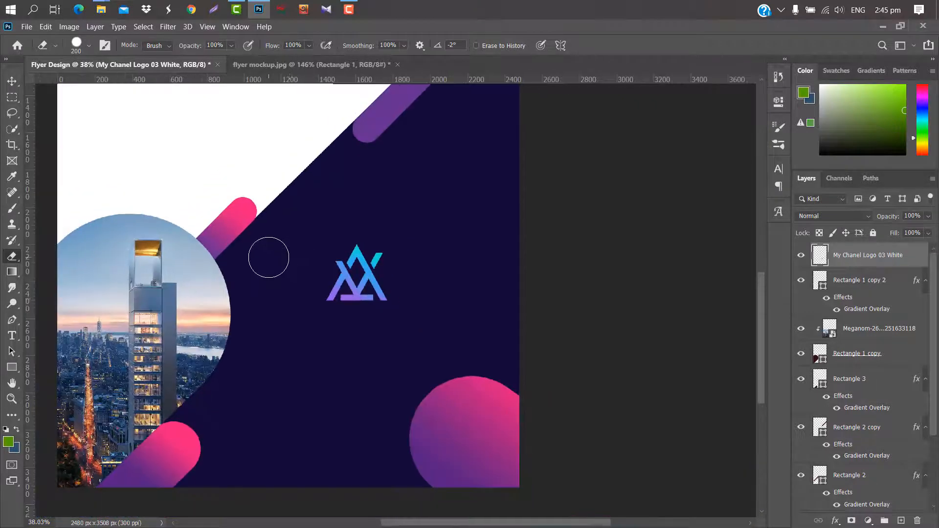
key(v)
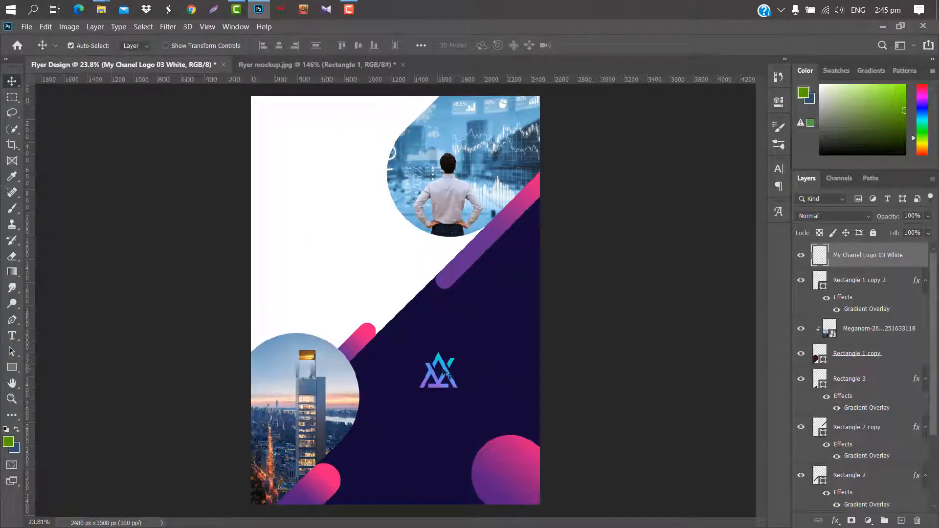
drag(448, 376, 295, 130)
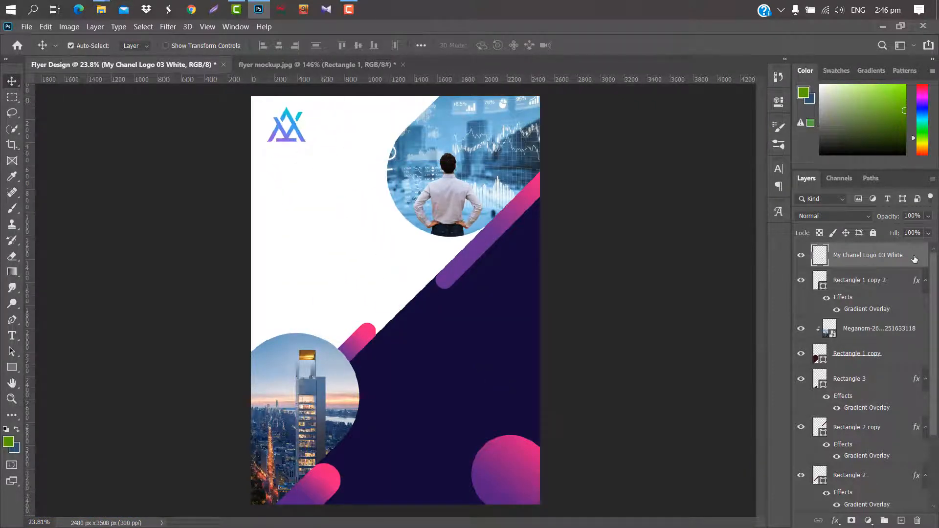
double_click(914, 260)
click(531, 234)
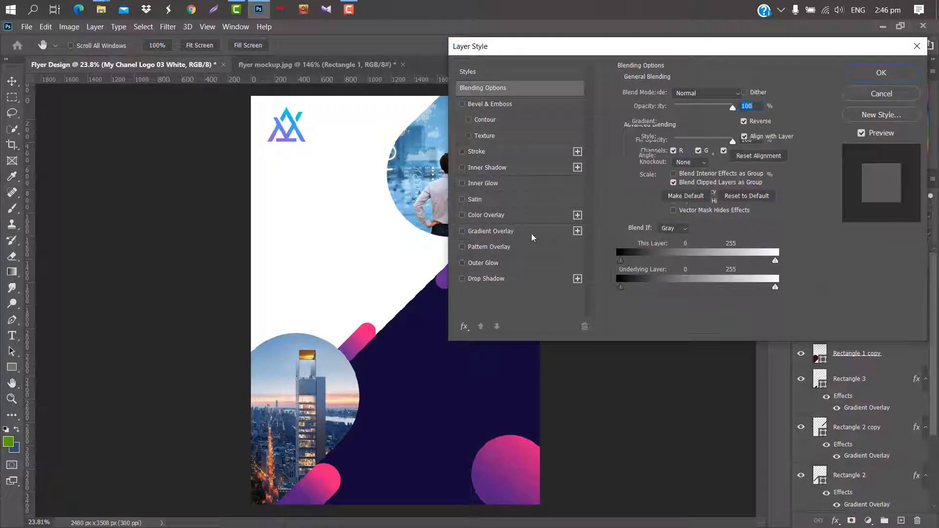
click(881, 73)
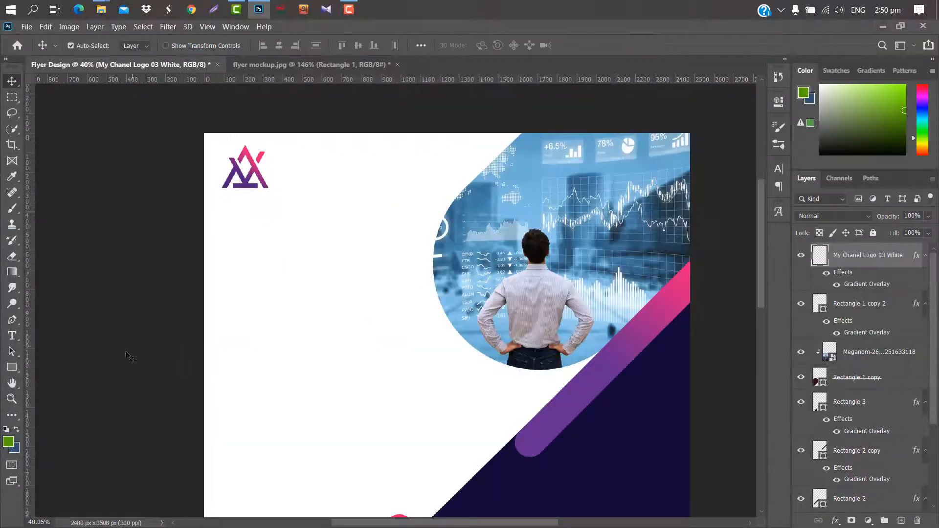
Add the text GRAPHIC CREATION in Robot Reavers Italic at the top of the flyer, beside the logo.
click(11, 335)
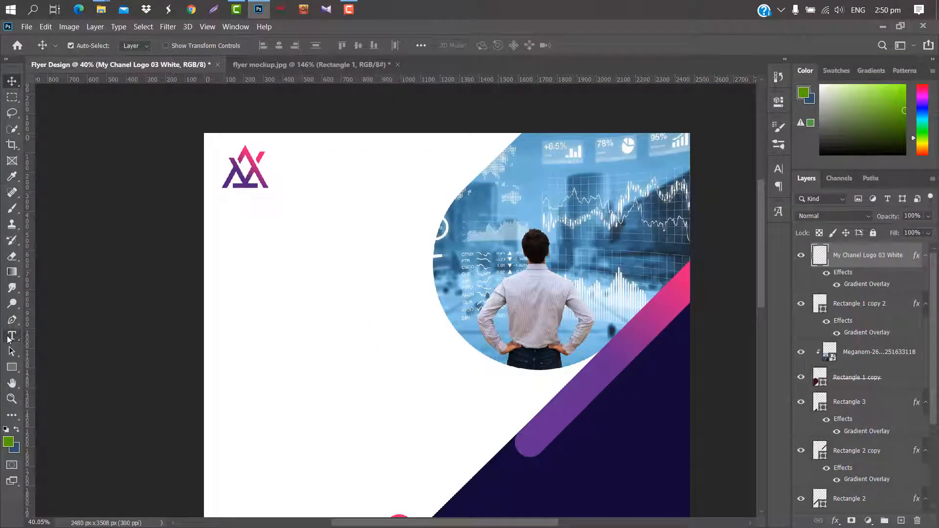
click(294, 158)
text(GRAP)
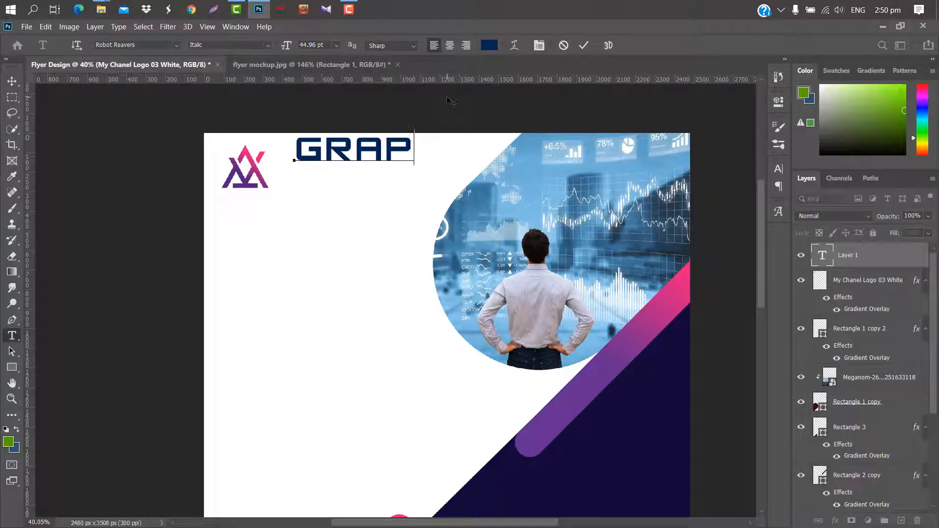
text(HIC CREATIO)
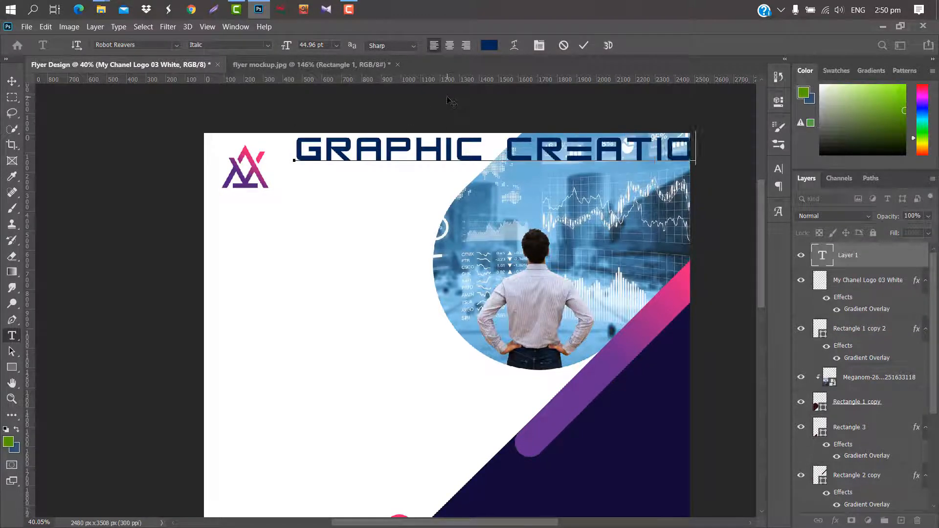
text(N)
click(584, 45)
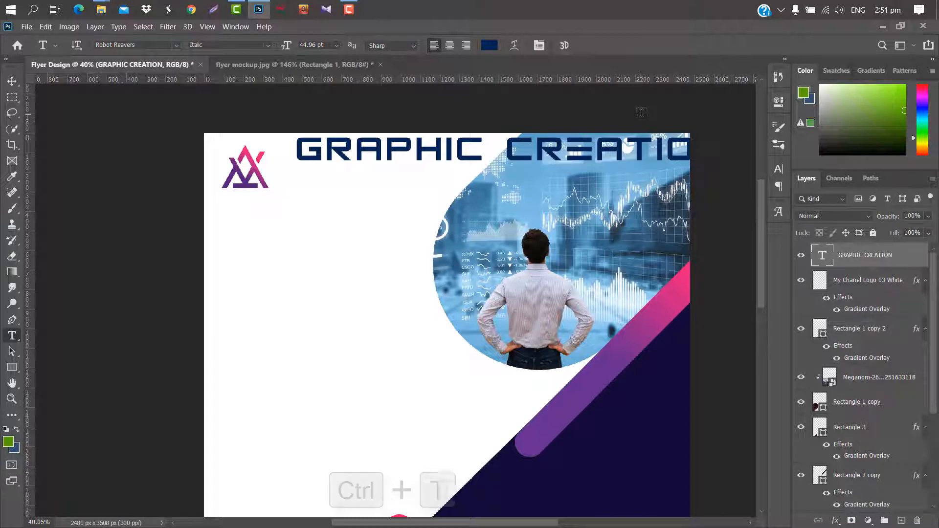
Scale the GRAPHIC CREATION text to about 31% and place it directly beside the upper part of the logo.
key(ctrl+t)
drag(724, 145, 386, 159)
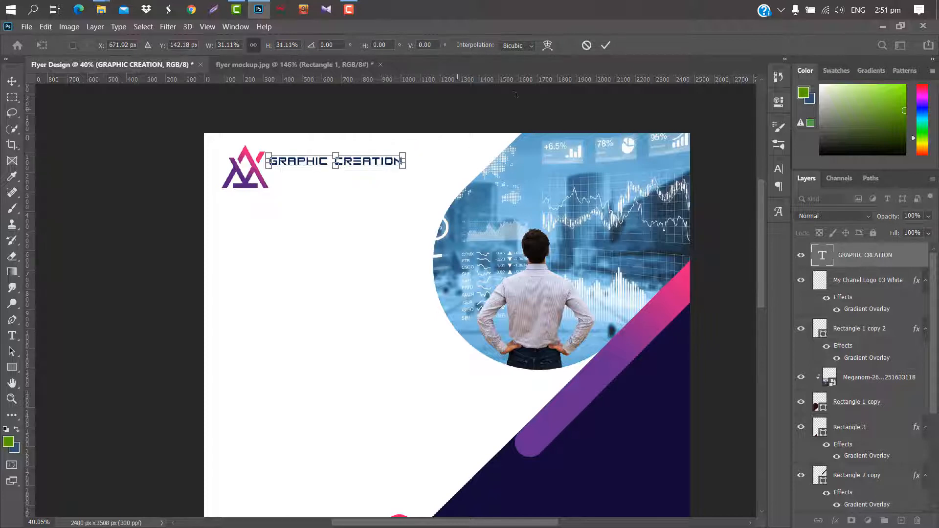
click(605, 45)
Make the GRAPHIC CREATION text faux bold and set its color to the flyer's dark navy, 130a35.
click(779, 168)
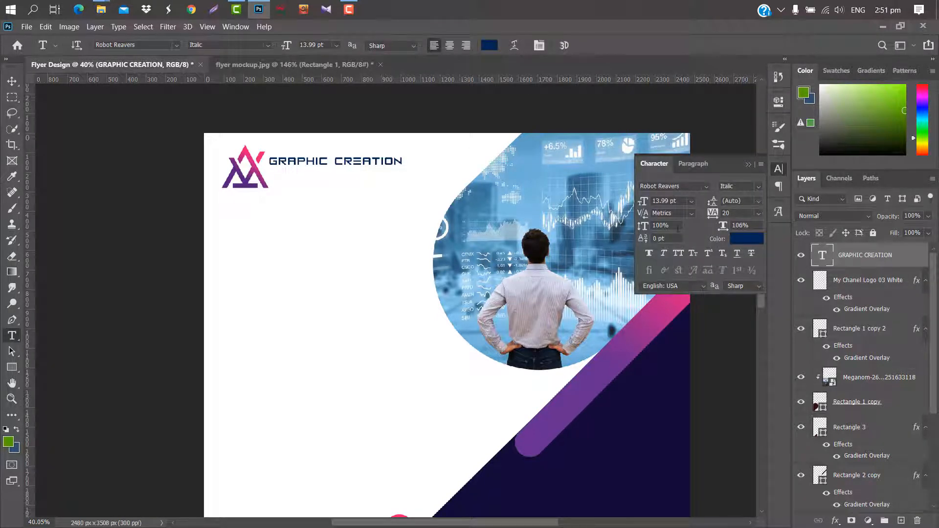
click(650, 256)
click(746, 238)
click(571, 454)
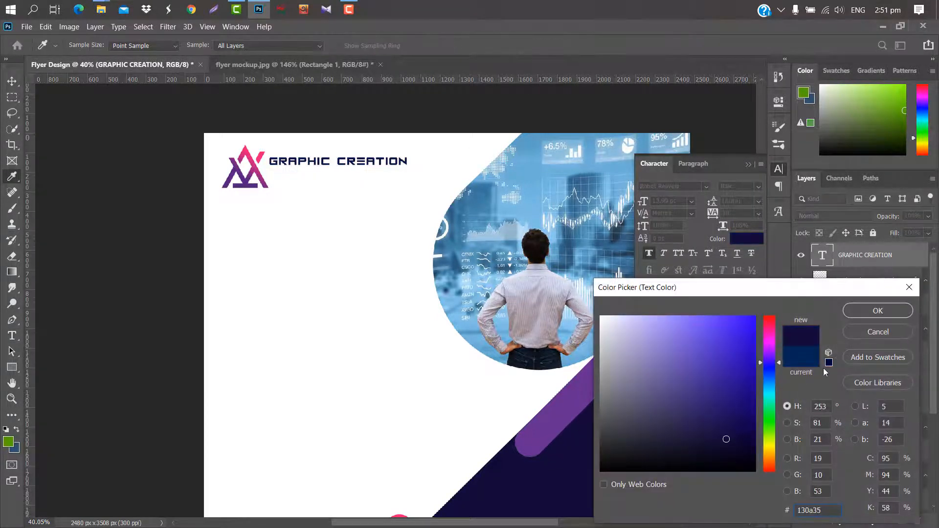
click(878, 310)
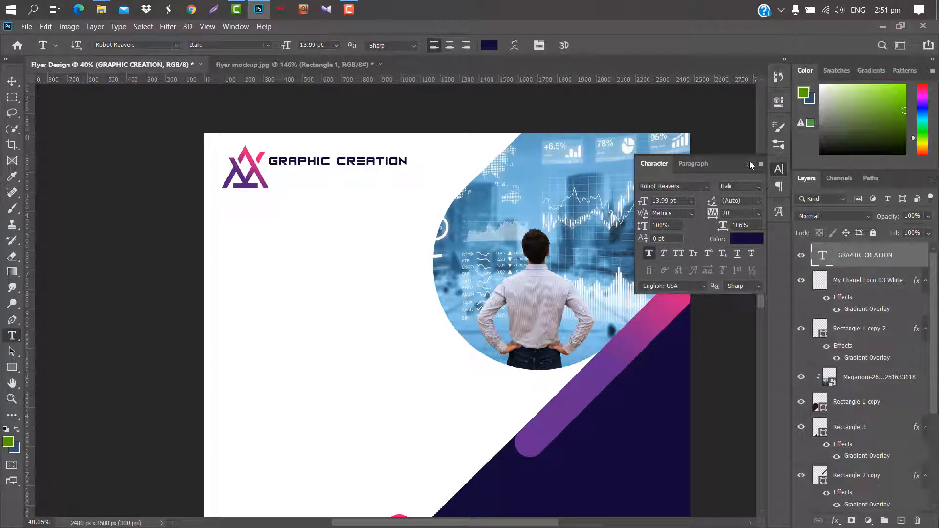
click(748, 164)
Add the tagline text Free Graphic Design Tutorial over the company name beside the logo.
click(271, 177)
text(FREE)
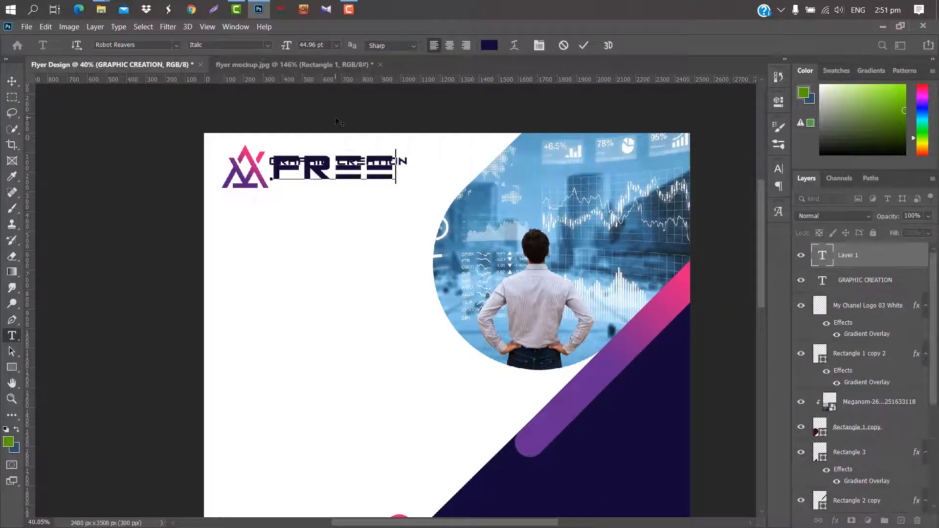
text( GRAPHIC DESI)
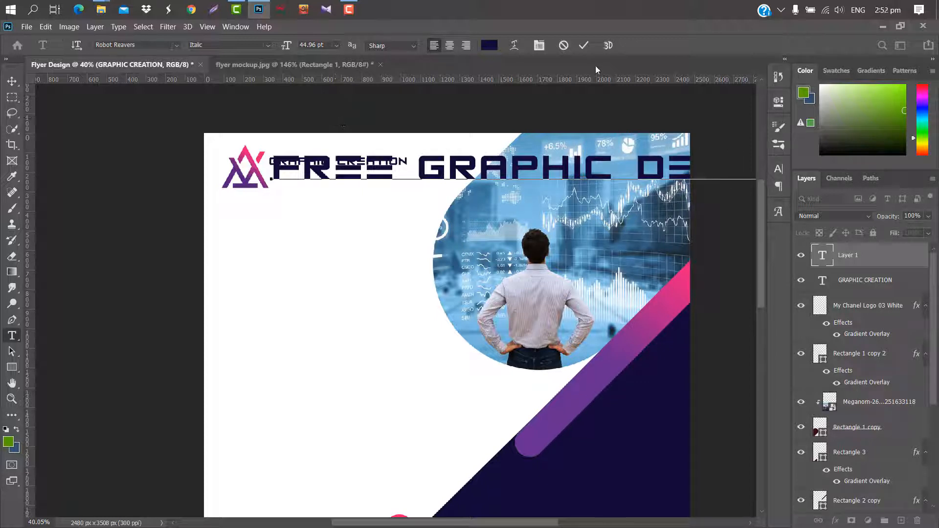
click(585, 48)
Change the tagline's font to Arial in the Regular style.
click(779, 169)
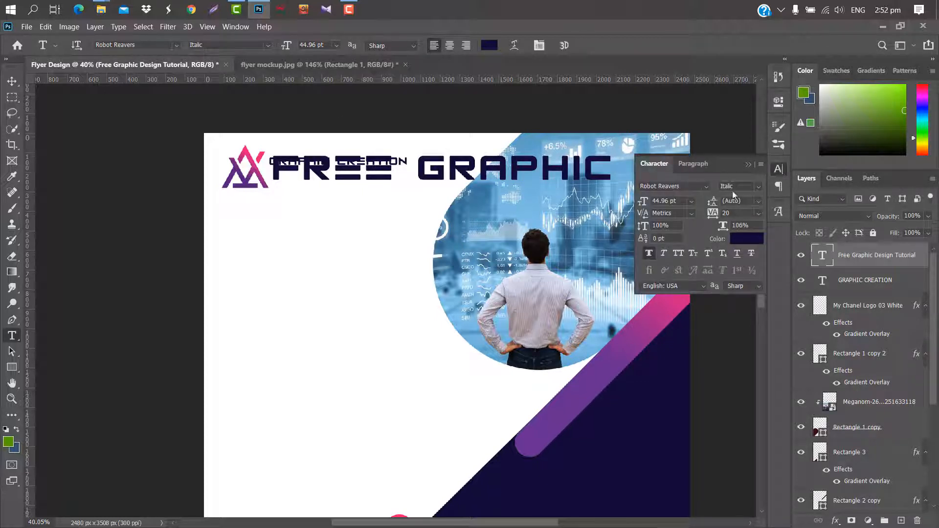
click(706, 186)
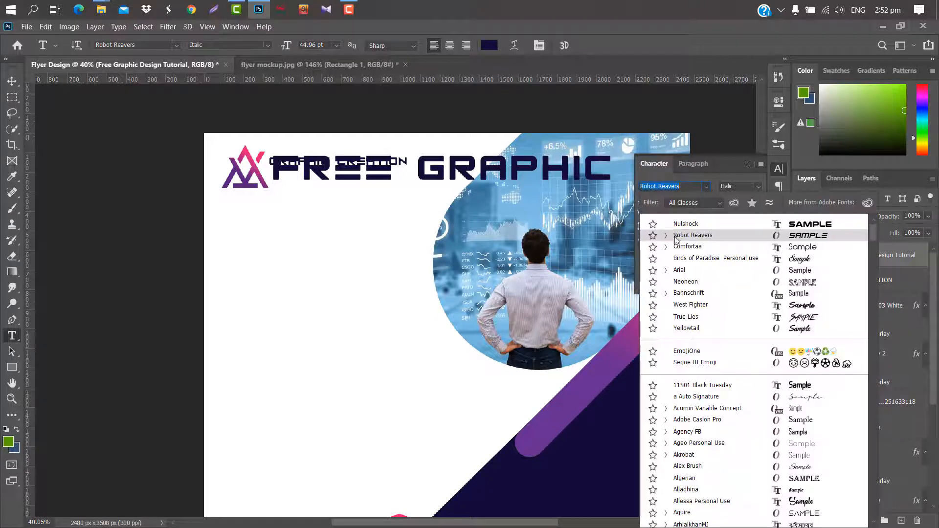
click(682, 270)
click(760, 187)
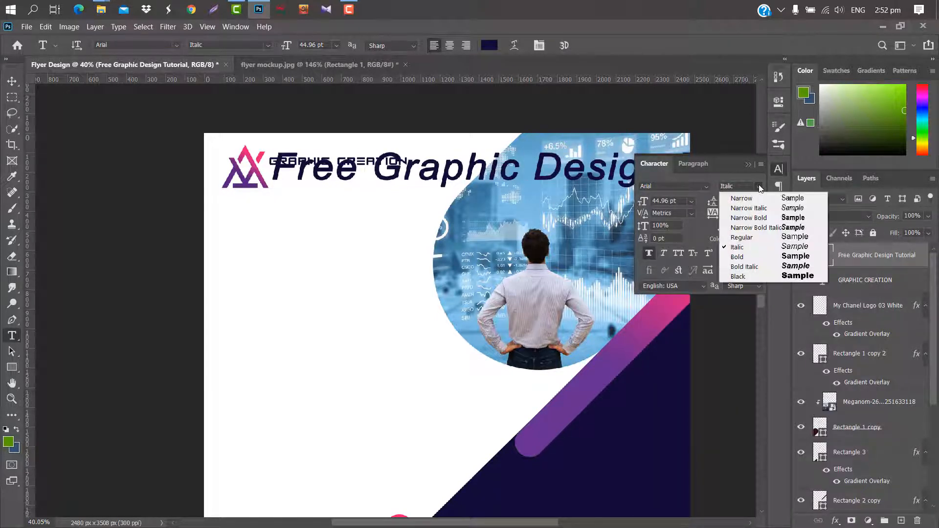
click(742, 238)
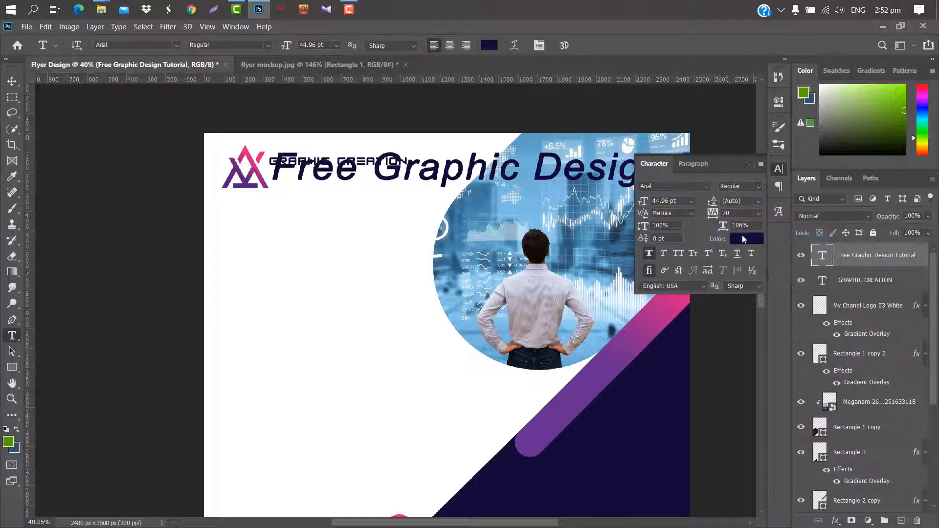
click(752, 167)
Scale the tagline to about 25% and place it directly beneath GRAPHIC CREATION, matching that line's width.
key(ctrl+t)
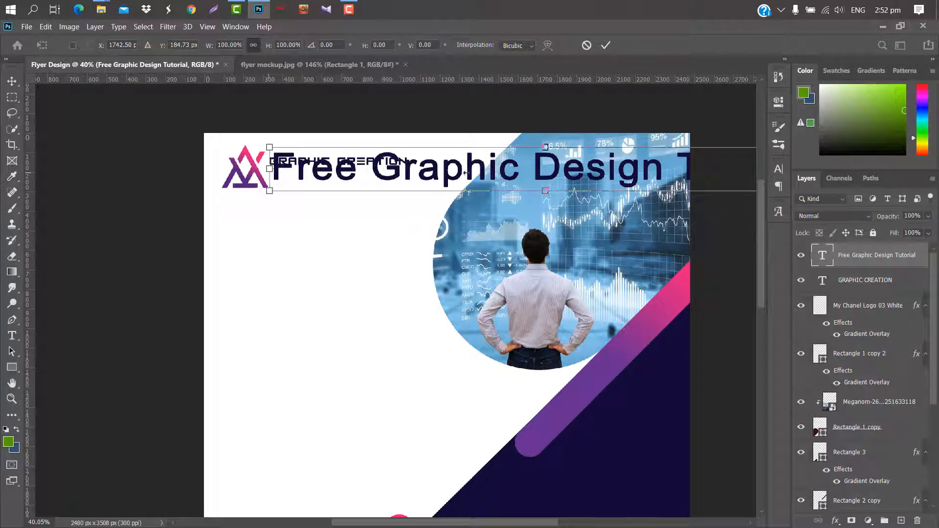
drag(267, 173, 515, 170)
drag(446, 180, 356, 179)
drag(560, 178, 358, 174)
drag(395, 173, 407, 173)
key(Up)
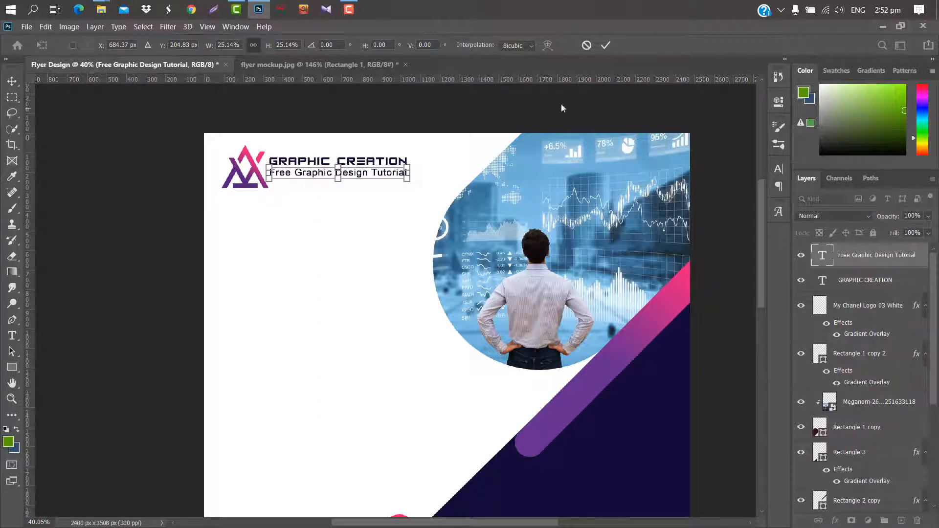
click(605, 46)
Nudge the company name and tagline down together so they sit vertically centered beside the logo emblem.
shift+click(865, 280)
key(Down)
key(Down)
key(Down)
key(Down)
key(Down)
key(Down)
key(Down)
key(Down)
key(Down)
key(Down)
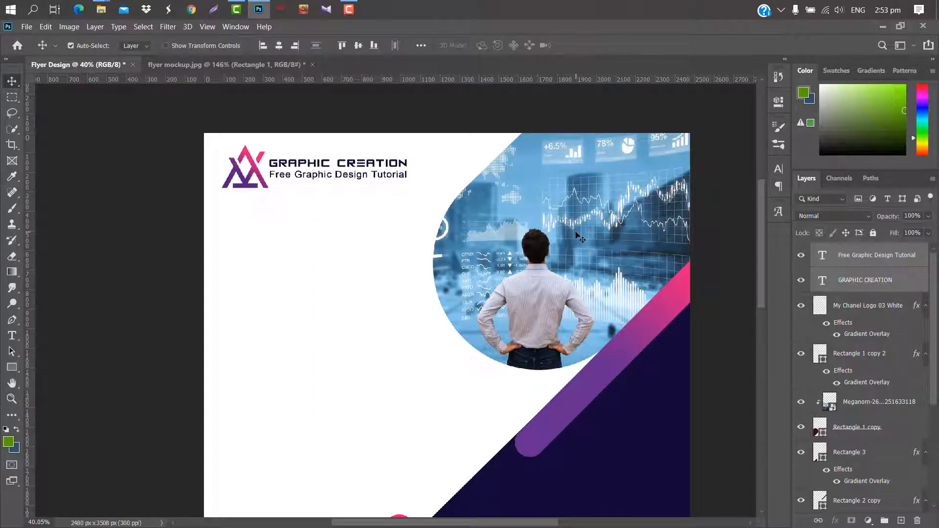
Replace the logo emblem's Gradient Overlay with a dark navy Color Overlay, 130a35.
key(ctrl+0)
click(900, 307)
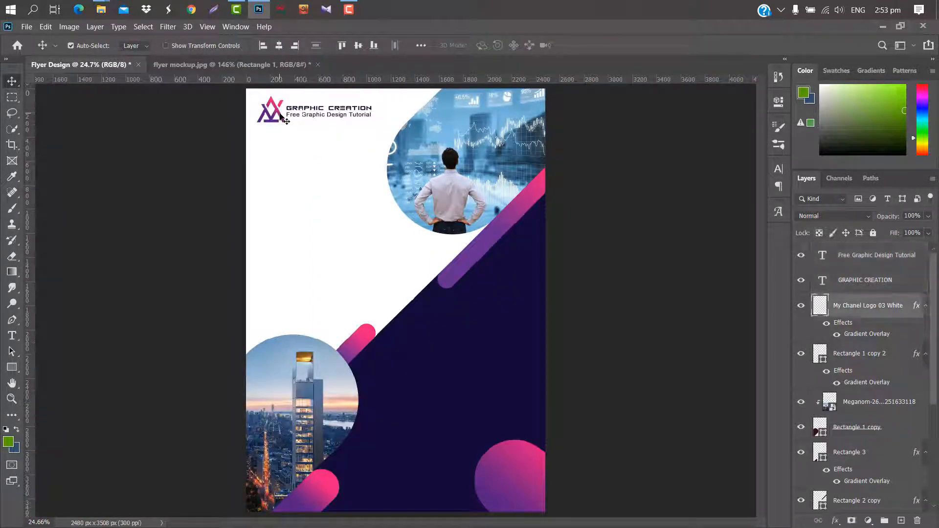
double_click(913, 301)
click(513, 213)
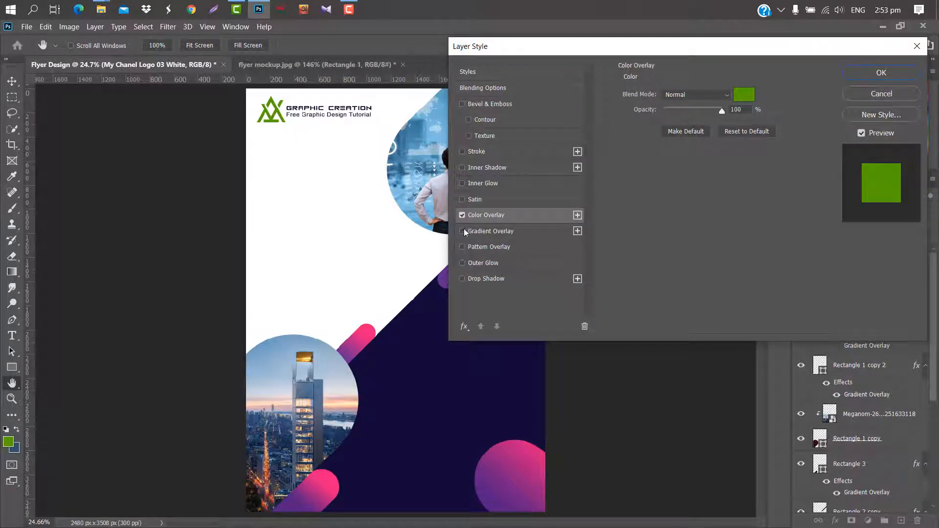
click(744, 94)
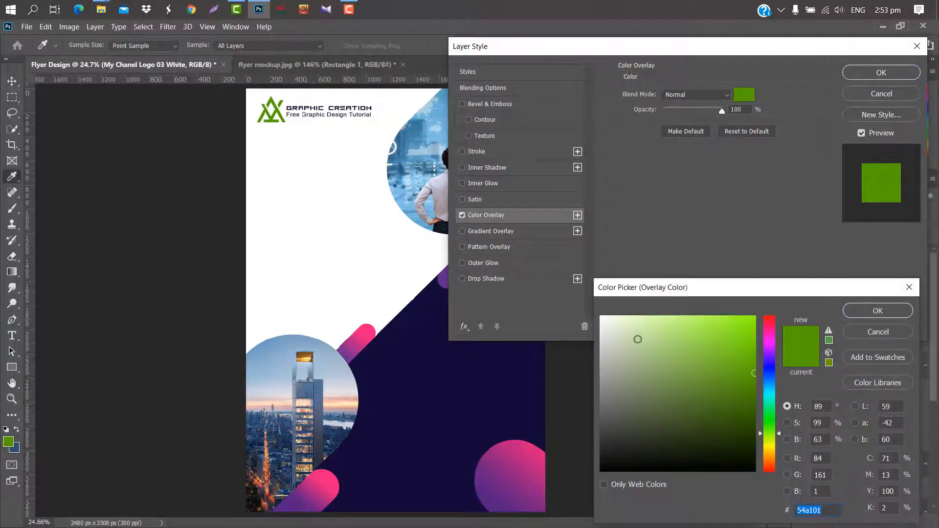
text(130a35)
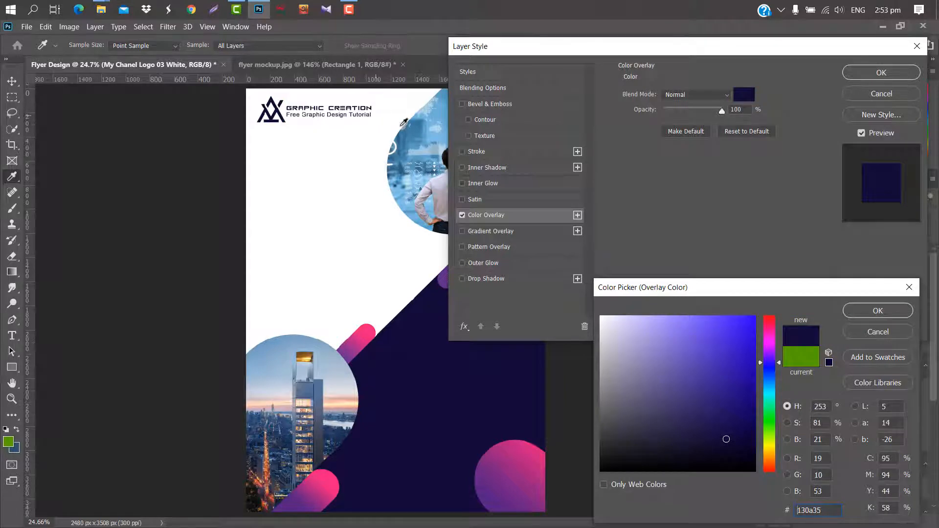
click(876, 312)
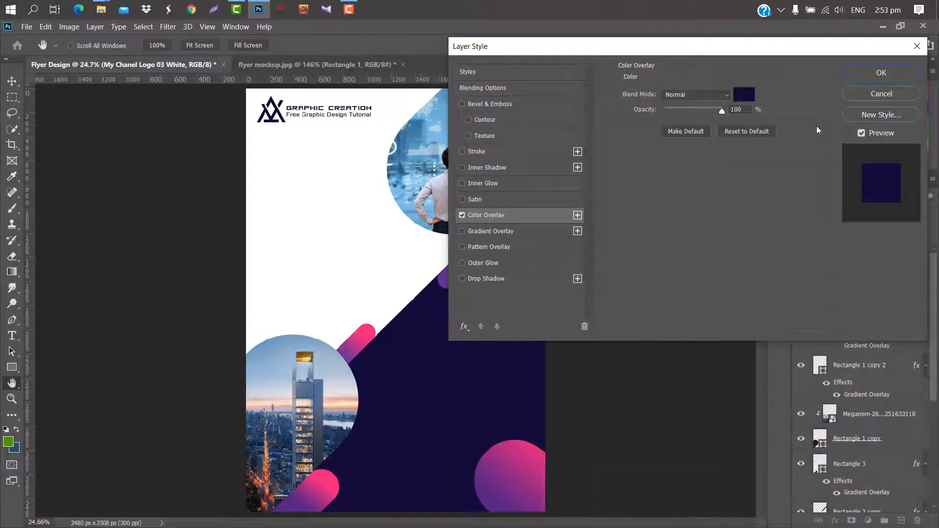
click(877, 72)
Shrink the logo emblem slightly, and enlarge and shift the emblem with both text lines farther in from the flyer's corner.
key(ctrl+t)
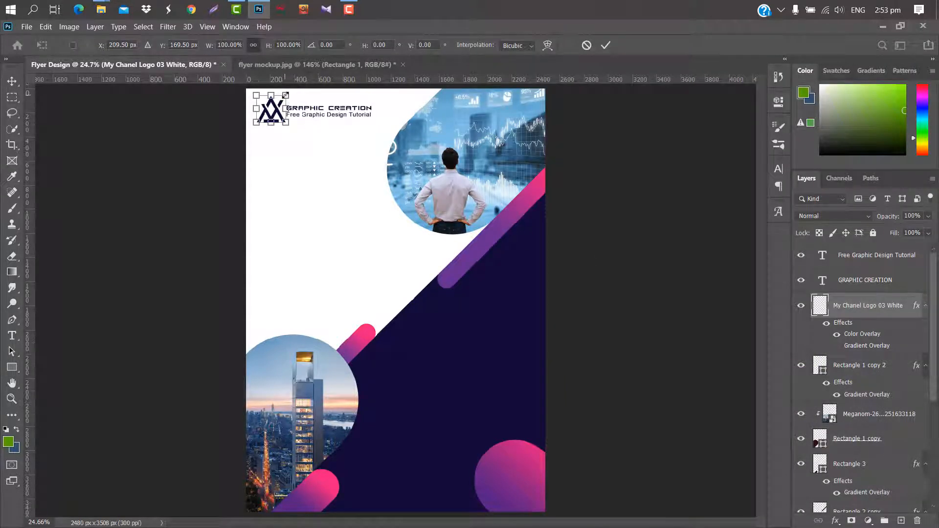
drag(286, 94, 282, 97)
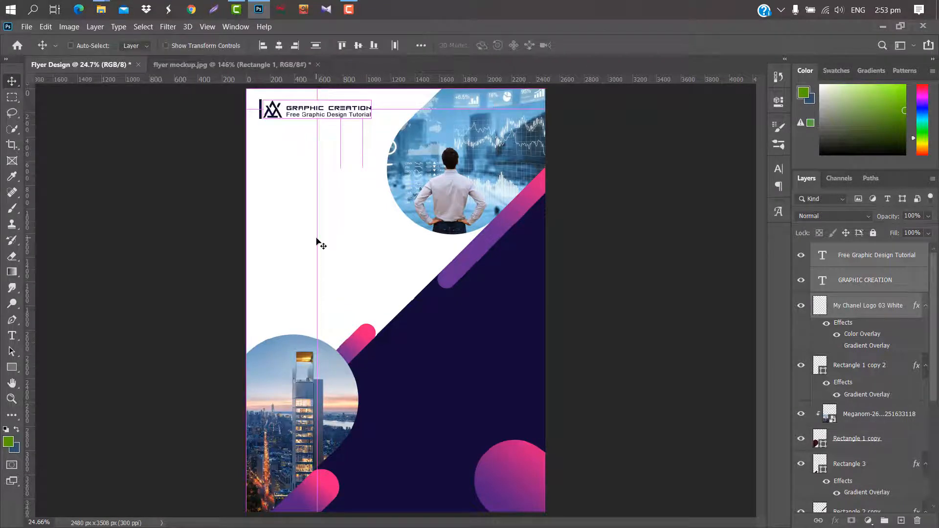
key(ctrl+t)
drag(352, 114, 329, 121)
click(605, 45)
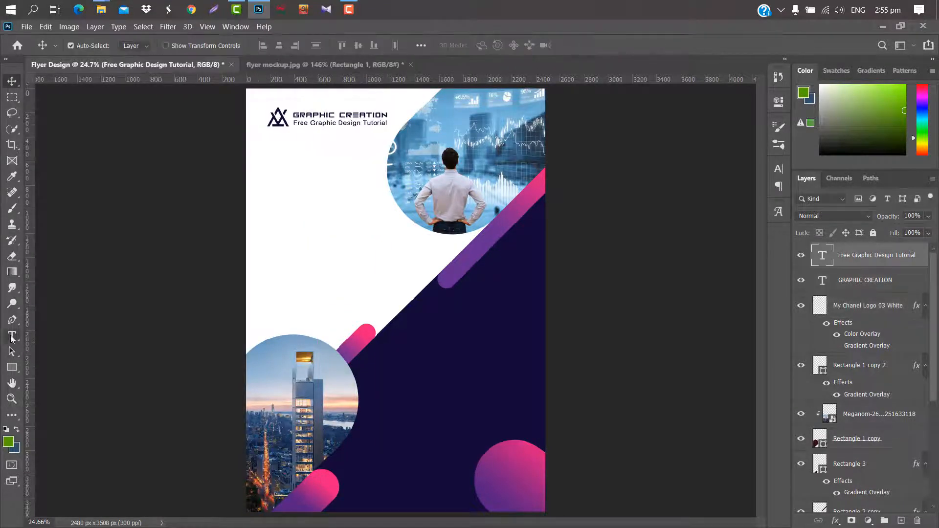
Add a Lorem ipsum paragraph text box below the logo in Arial Regular at about 11 pt.
click(11, 337)
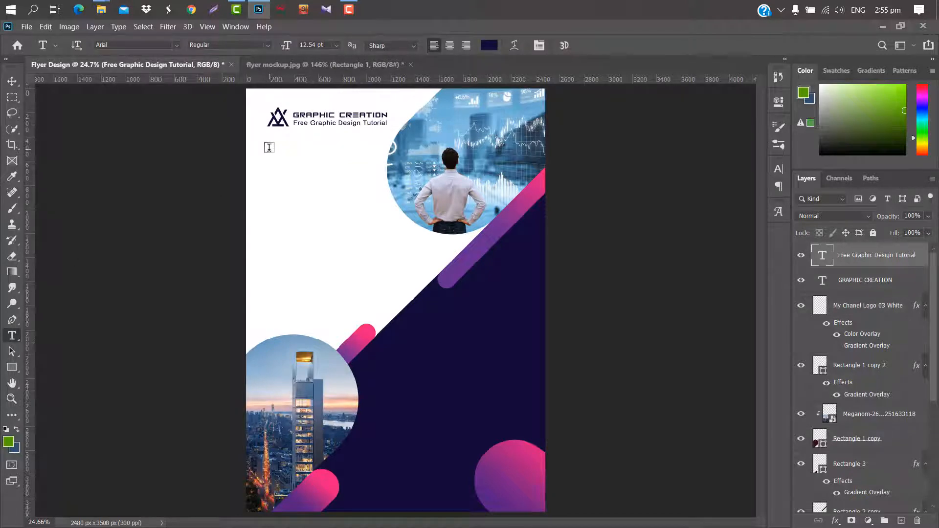
drag(267, 148, 371, 184)
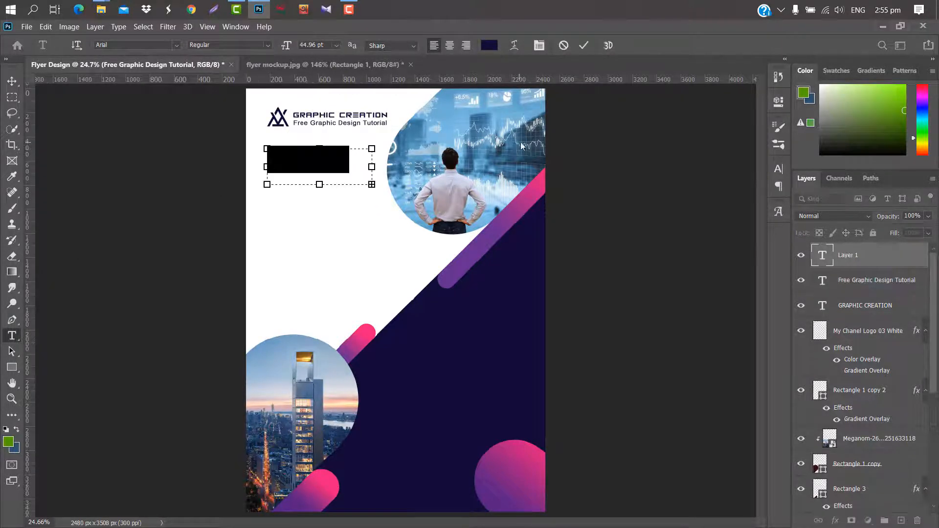
drag(287, 46, 269, 53)
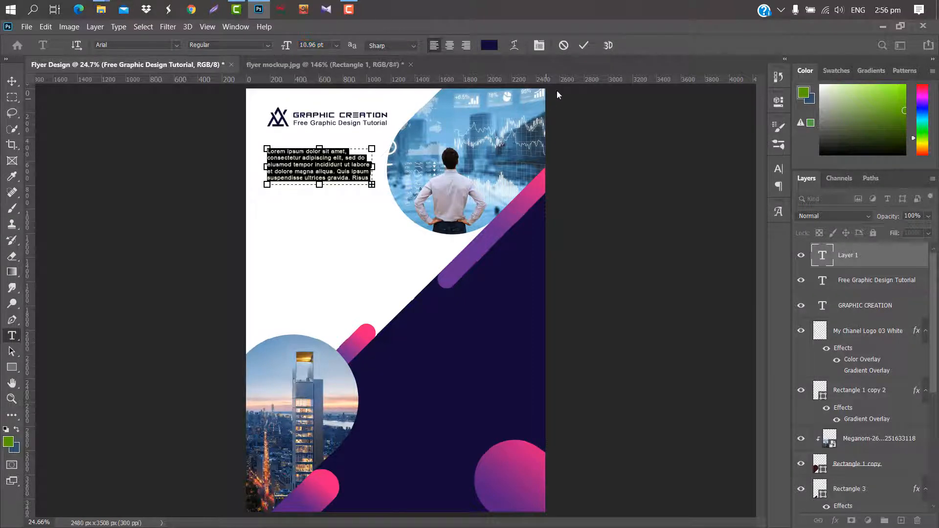
click(582, 48)
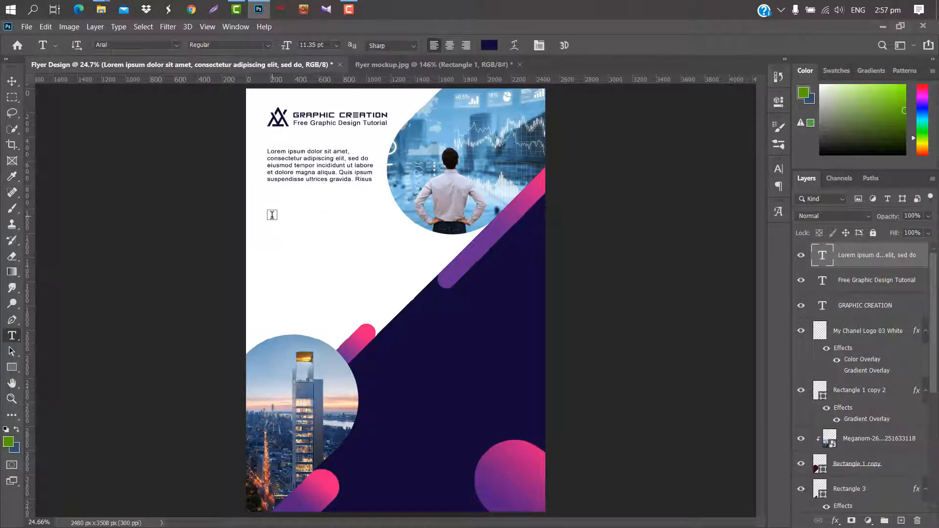
Add the heading text Corporate below the paragraph at 29.96 pt.
click(272, 216)
drag(286, 47, 306, 49)
text(Corporate)
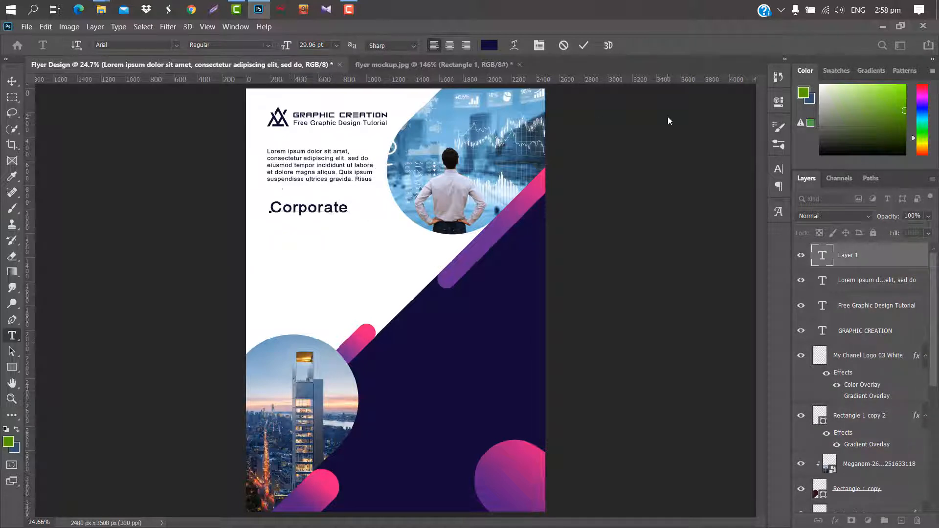
key(ctrl+Return)
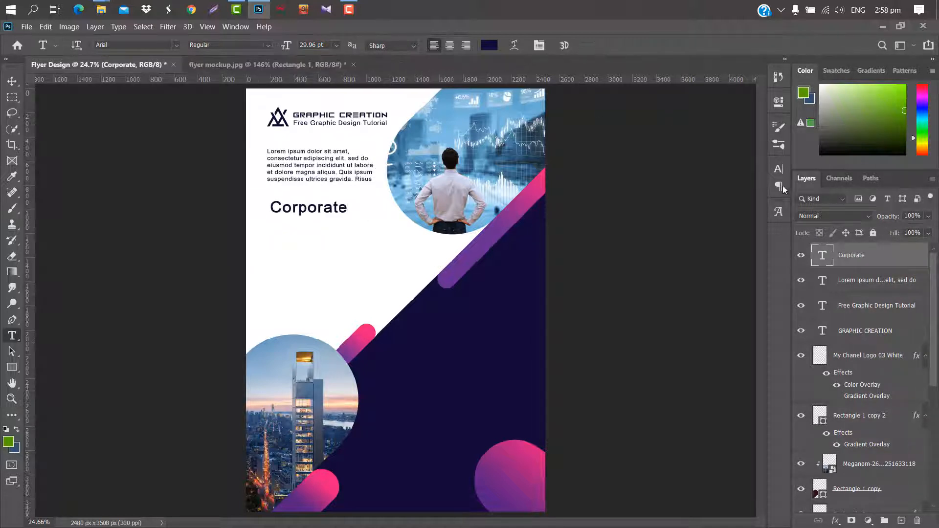
Color the Corporate heading muted purple, 4a3a69, and align its left edge with the paragraph above.
click(779, 168)
click(756, 238)
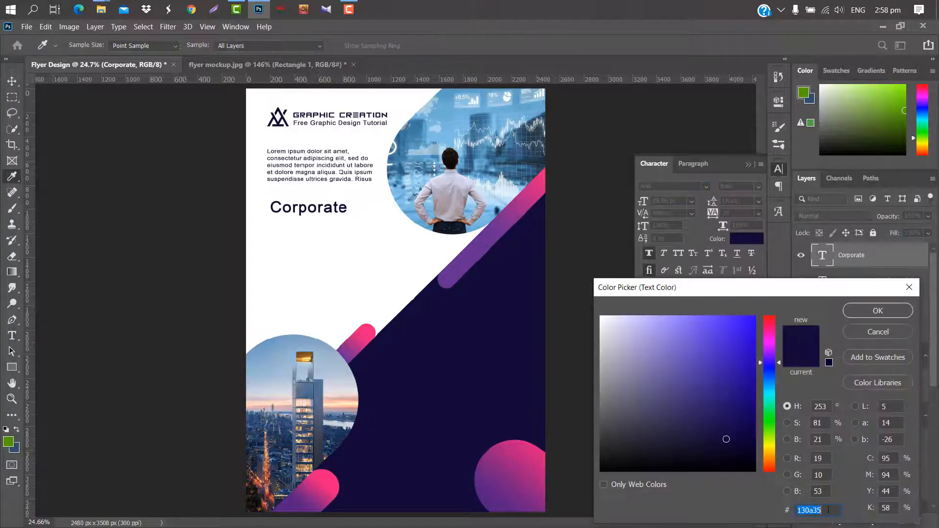
click(670, 407)
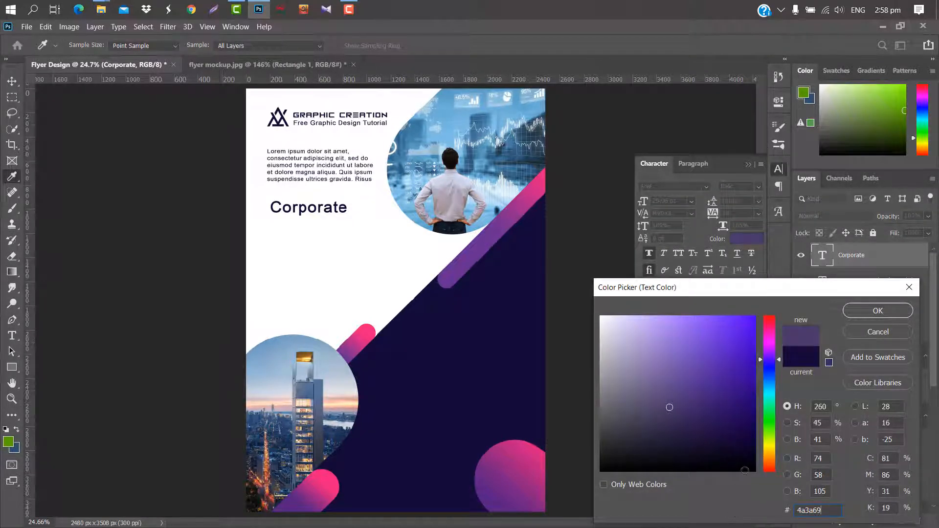
click(876, 311)
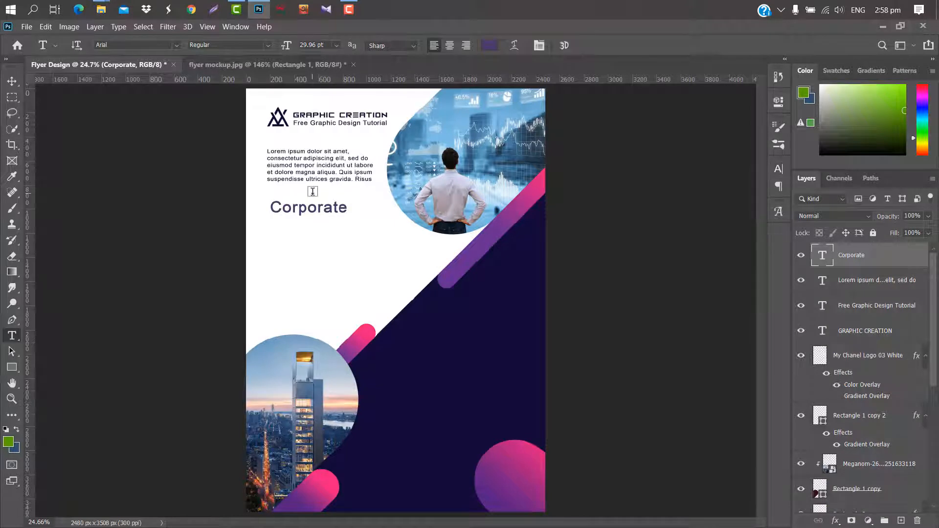
key(ctrl+t)
click(606, 45)
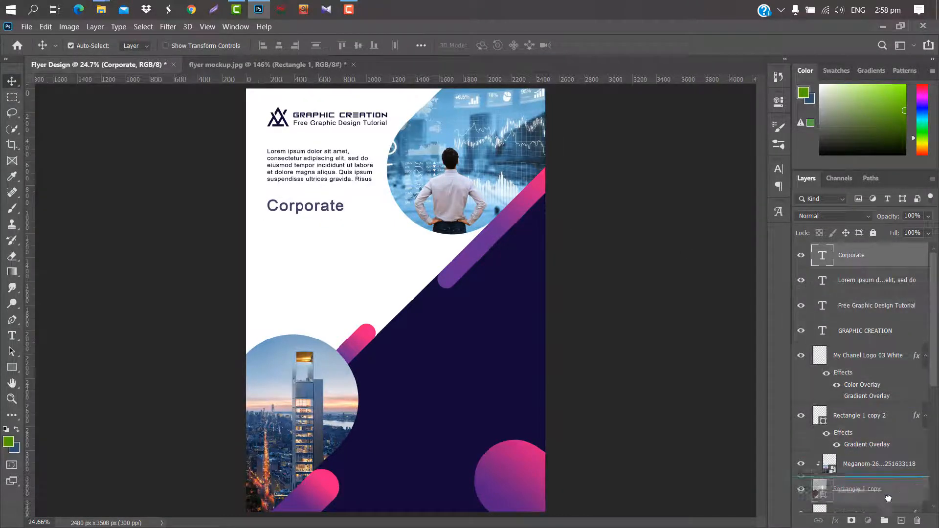
Duplicate the Corporate heading, place the copy directly below it and enlarge it to about 134%, matching the paragraph's width.
key(ctrl+j)
key(ctrl+t)
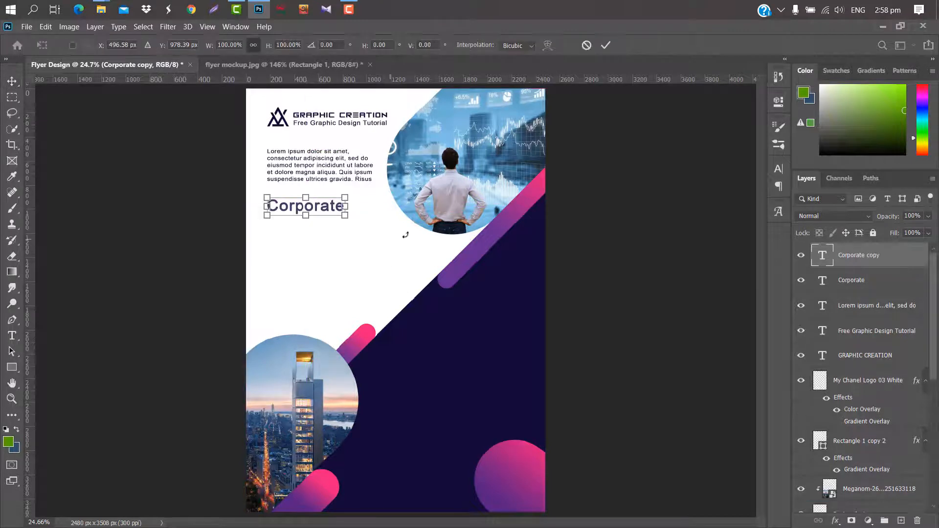
drag(317, 209, 372, 224)
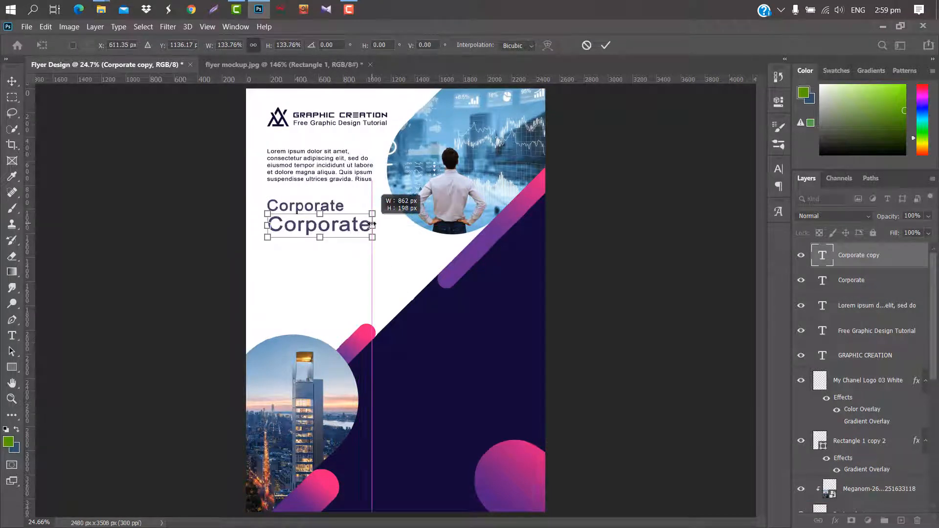
click(606, 47)
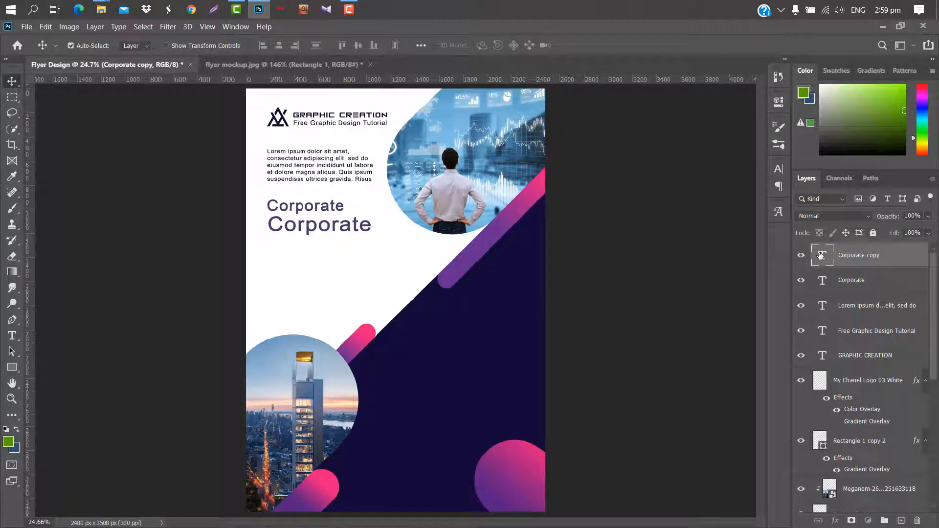
Replace the text of the enlarged heading copy with Flyer Template.
double_click(821, 255)
key(BackSpace)
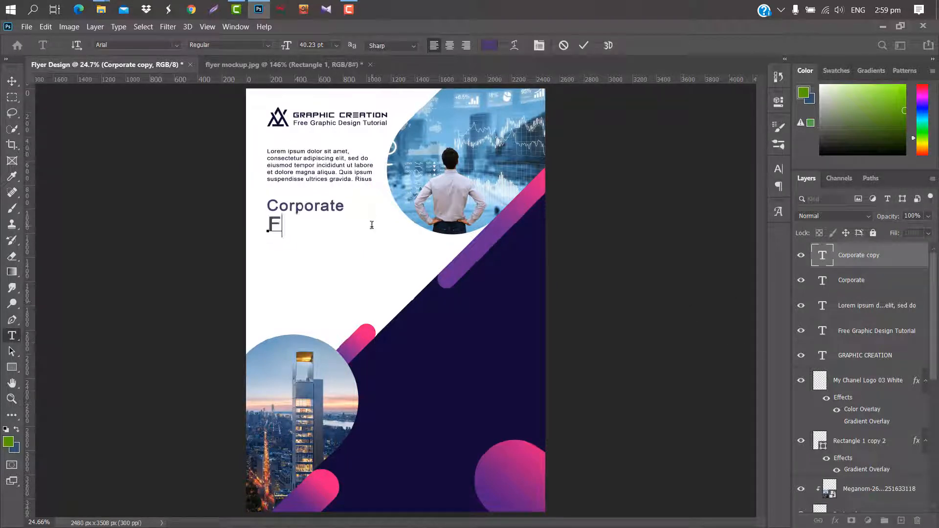
text(Flyer Template)
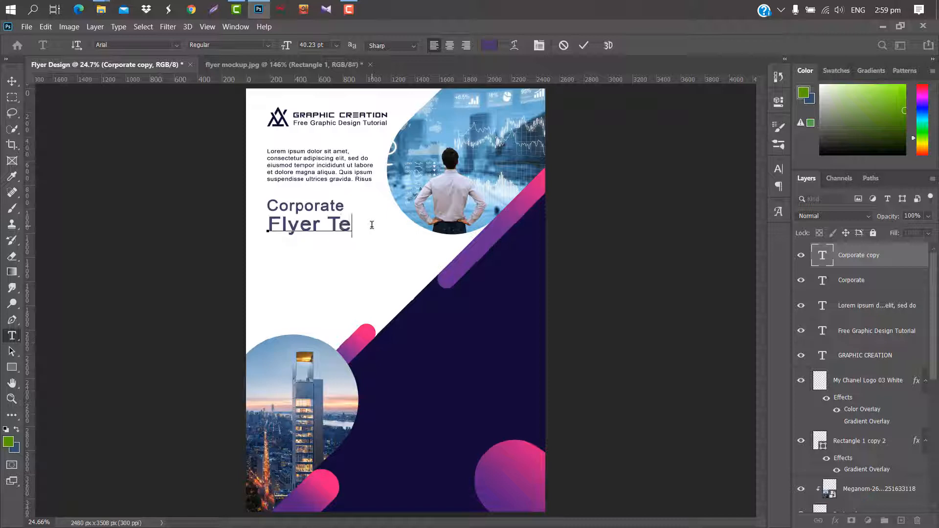
click(584, 45)
Color the Flyer Template heading with the bright pink sampled from the rounded bar beside the building photo.
click(779, 170)
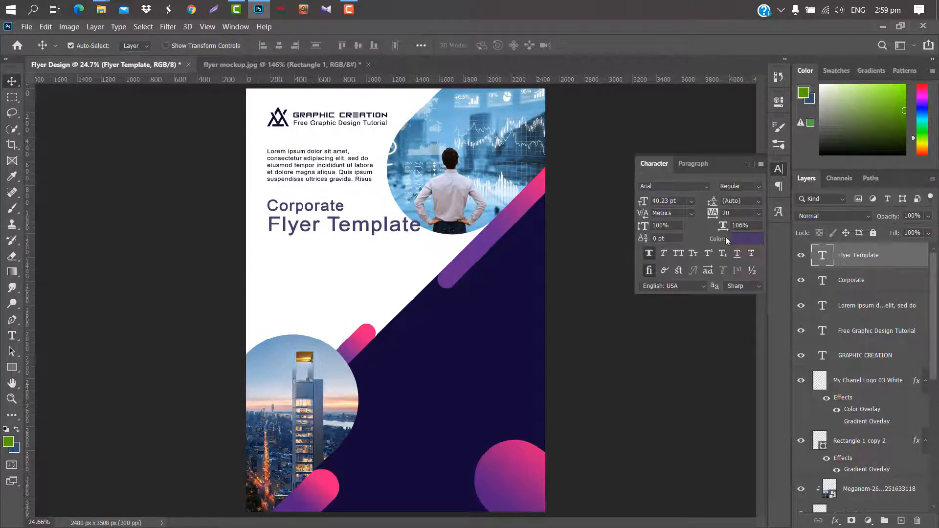
click(754, 246)
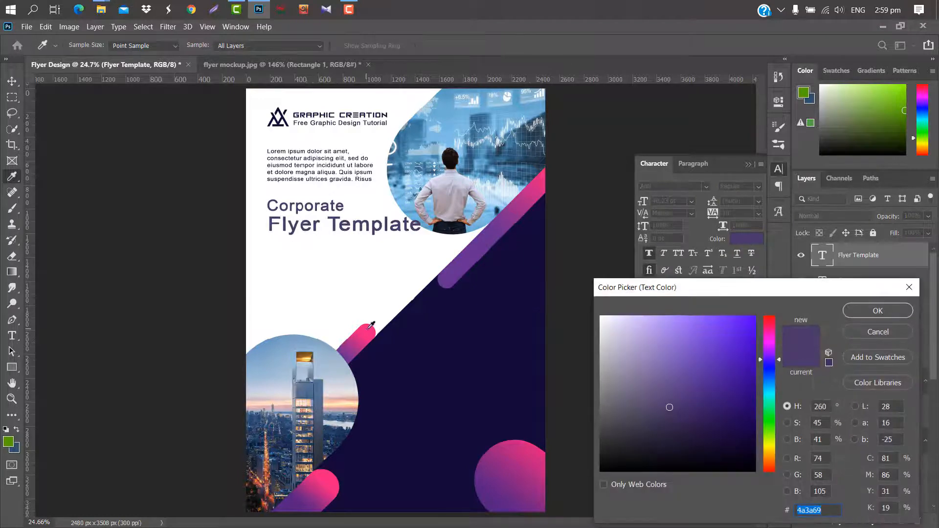
click(371, 326)
click(878, 310)
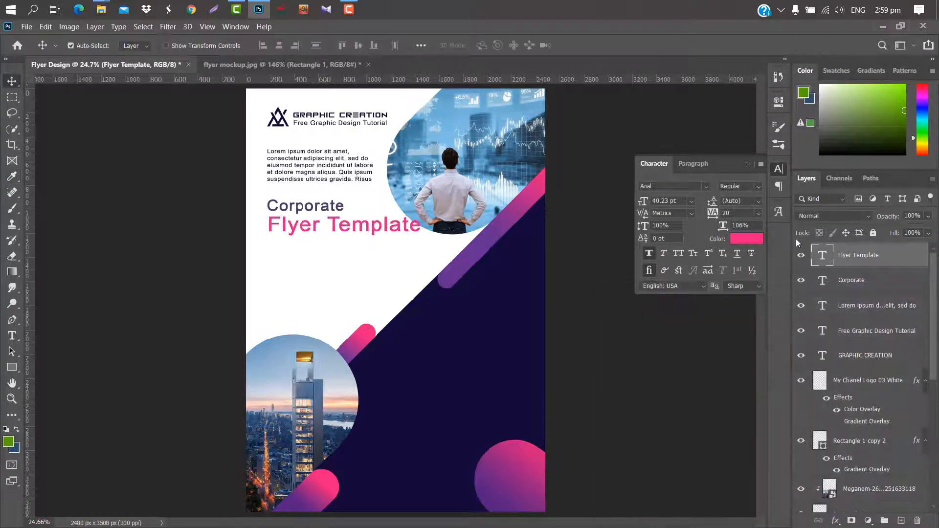
Scale the Flyer Template heading to about 91%, move it slightly down, and lower the Corporate heading to sit just above it.
click(751, 165)
key(ctrl+t)
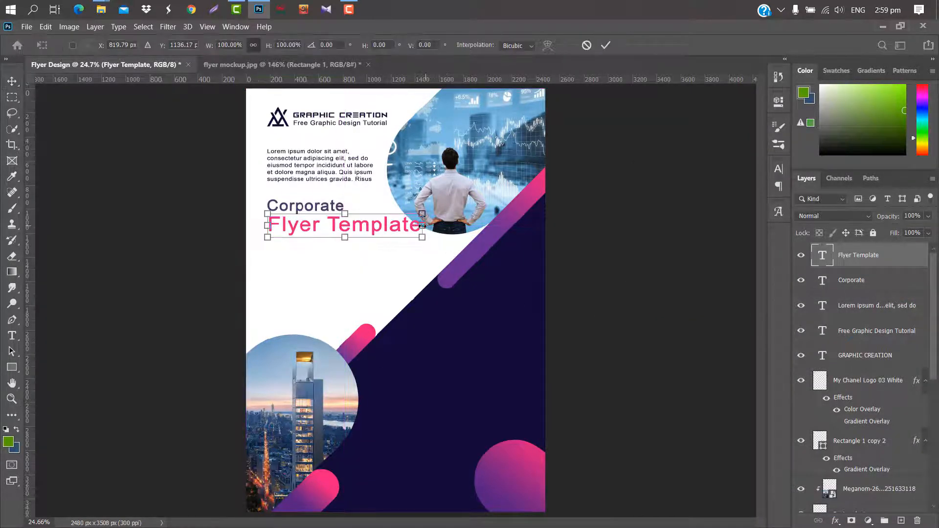
drag(422, 226, 407, 234)
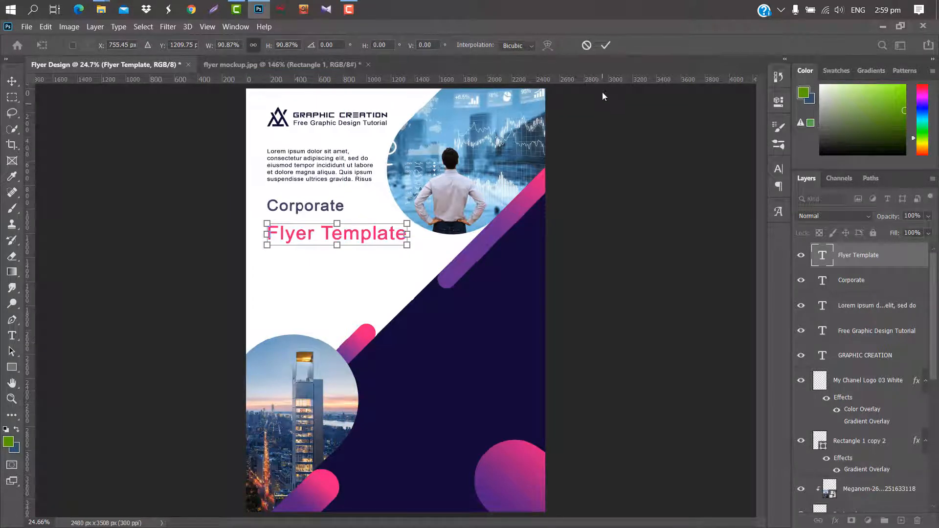
click(606, 48)
drag(273, 210, 273, 218)
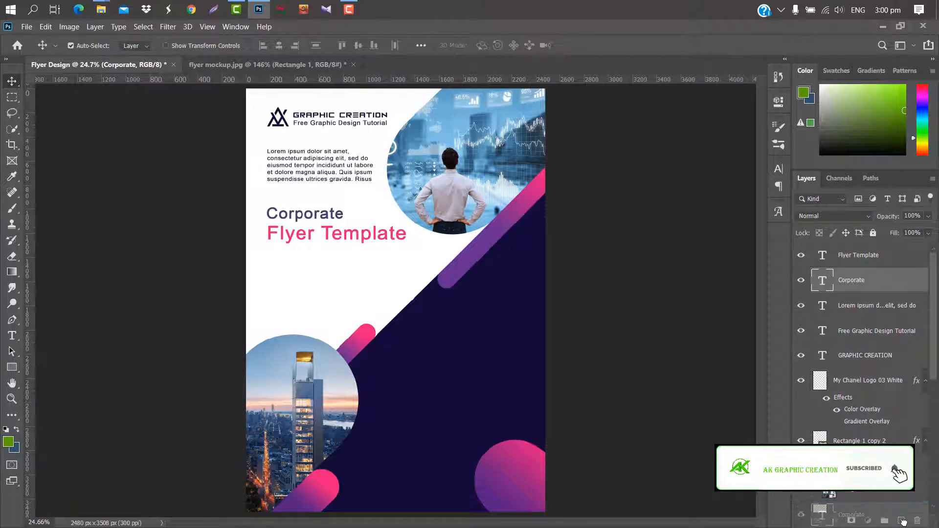
Duplicate the Corporate heading and place the copy directly below the Flyer Template heading.
key(ctrl+j)
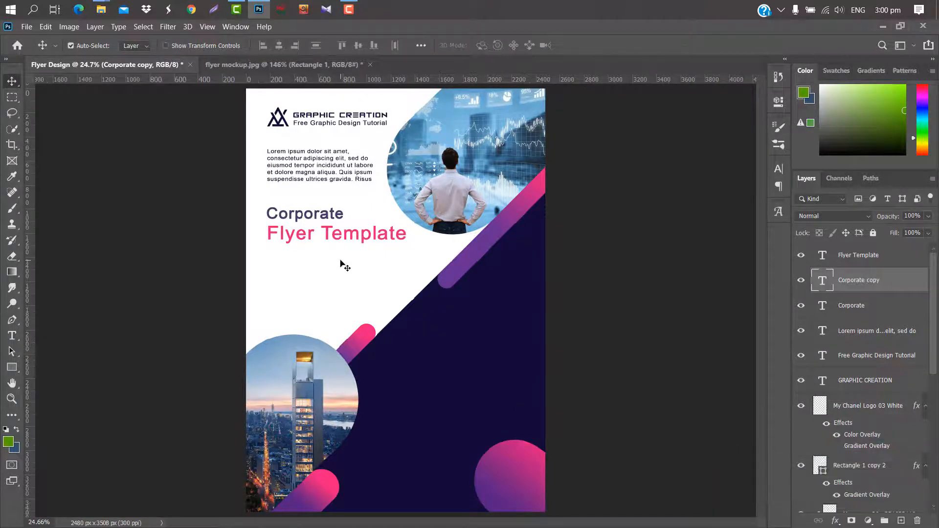
key(ctrl+t)
drag(315, 212, 319, 249)
key(Return)
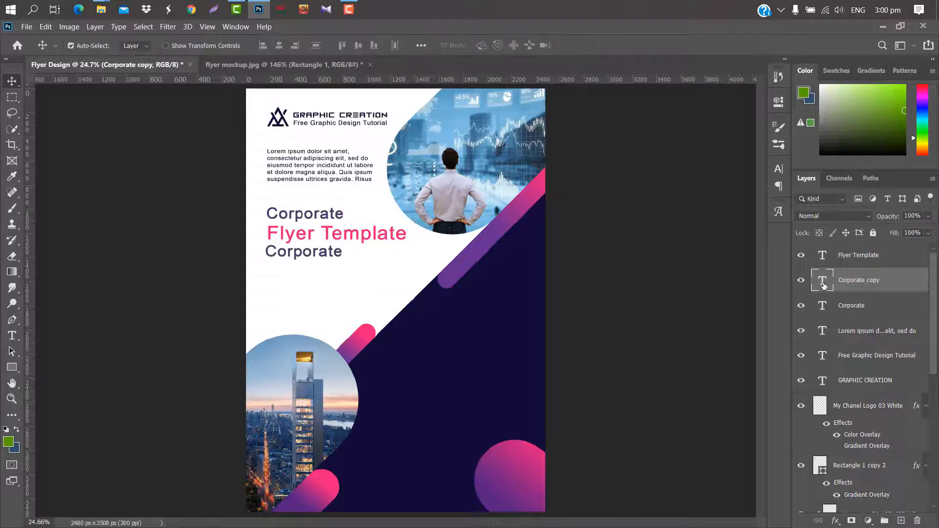
Replace the text of the lower Corporate copy with Creative Design.
double_click(823, 283)
key(BackSpace)
text(Creat)
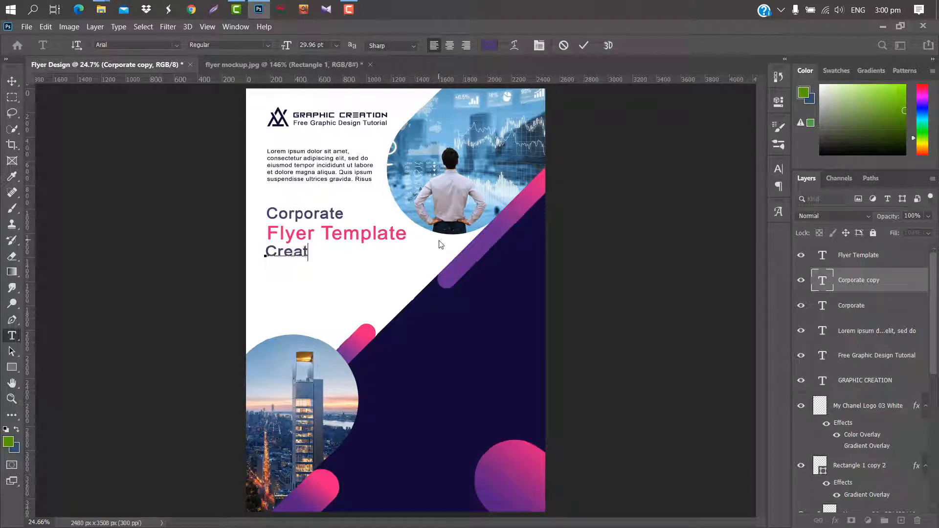
text(ive Design)
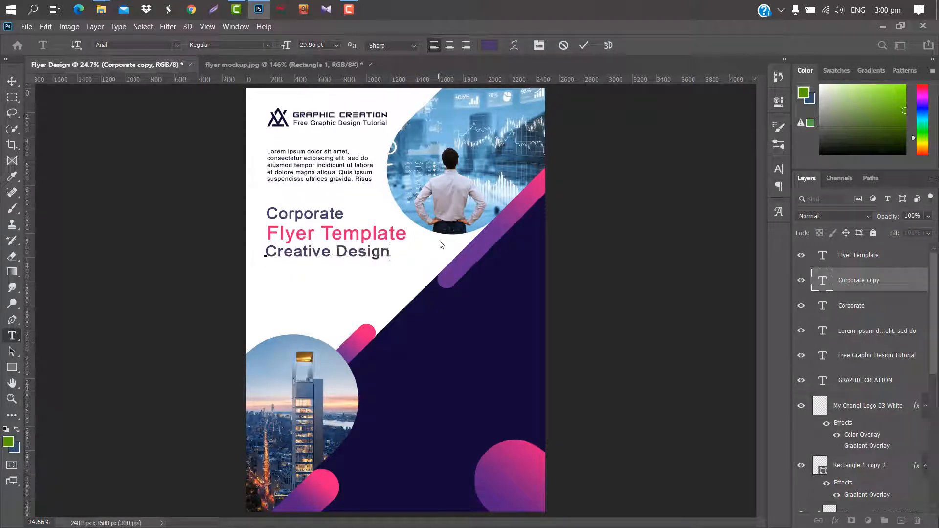
click(584, 45)
key(v)
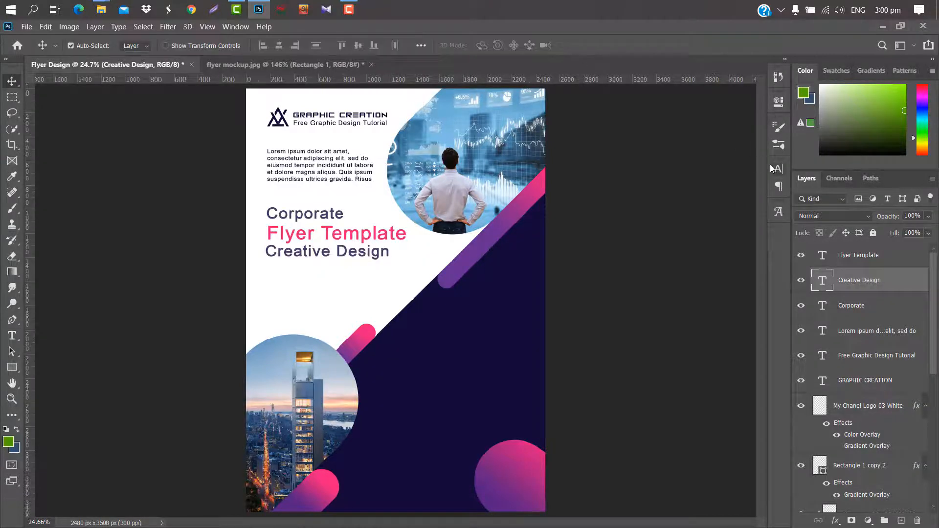
Color the Creative Design line with the dark navy sampled from the large diagonal shape and remove its faux bold.
click(778, 169)
click(756, 239)
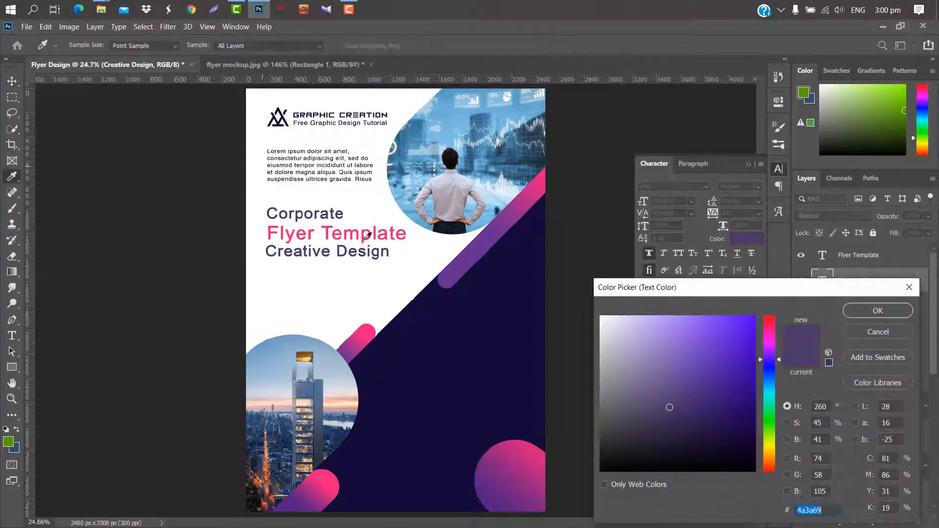
click(461, 354)
click(861, 312)
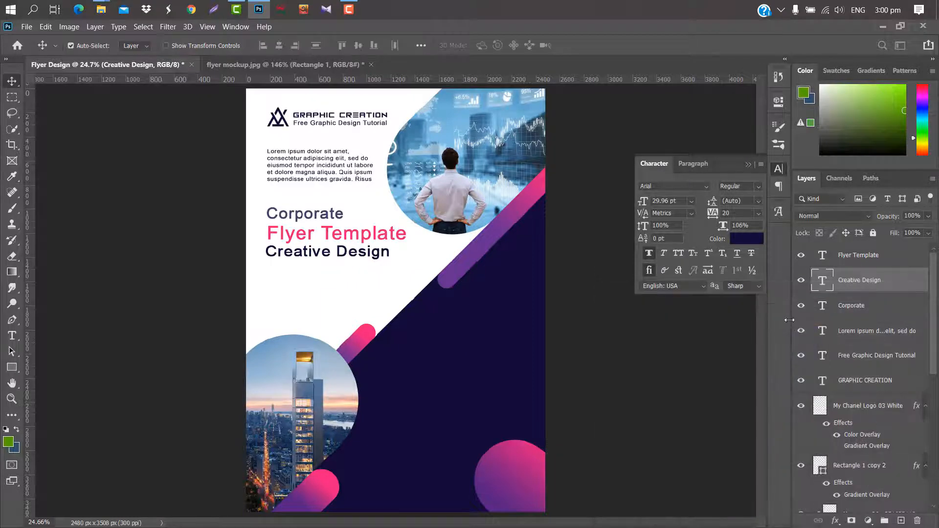
click(748, 165)
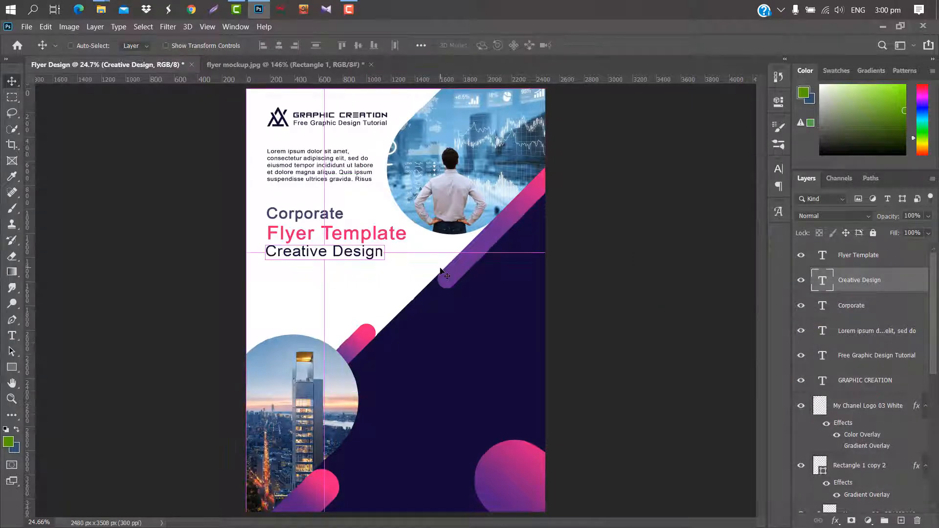
Scale the Creative Design line to about 87% and align its left edge with the headings above.
key(ctrl+t)
drag(385, 253, 371, 254)
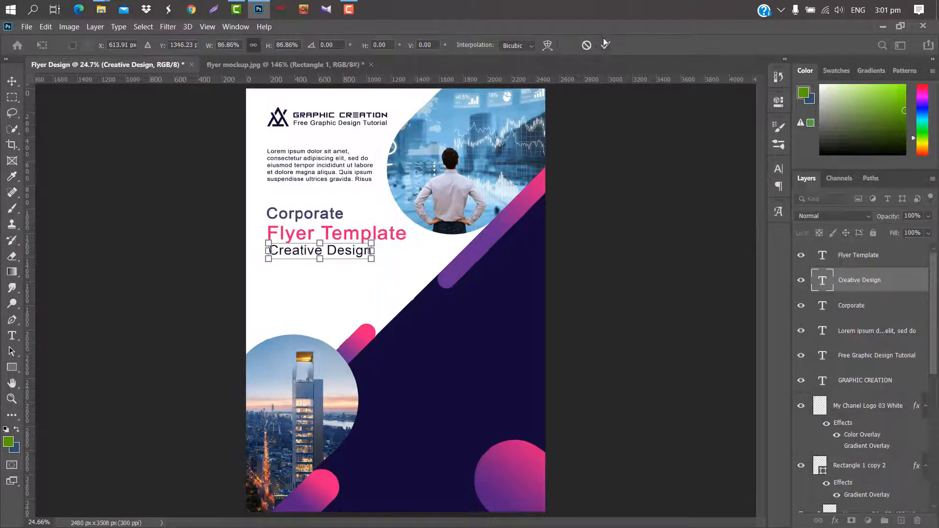
click(606, 44)
Add a Lorem ipsum paragraph text box below the Creative Design line, with the text size set to 14.96 pt.
drag(270, 275, 388, 300)
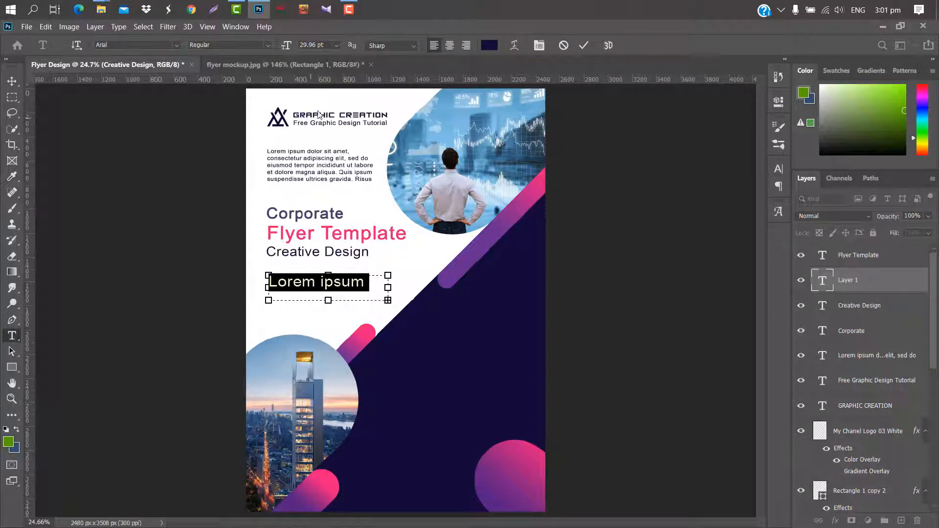
drag(291, 45, 283, 45)
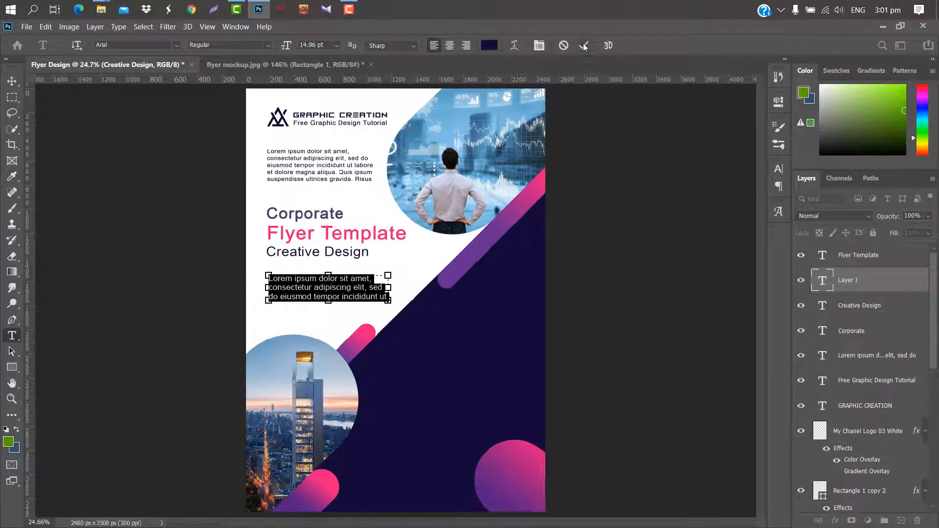
click(584, 45)
key(v)
Select all the heading, paragraph and tagline text layers together with the logo and nudge them slightly left as one block.
ctrl+click(881, 260)
ctrl+click(879, 305)
ctrl+click(874, 332)
ctrl+click(875, 354)
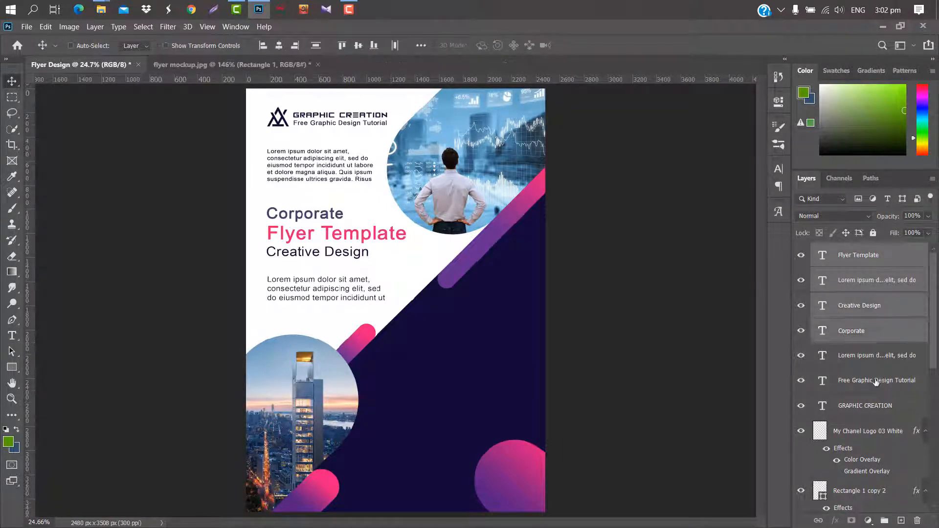
ctrl+click(877, 382)
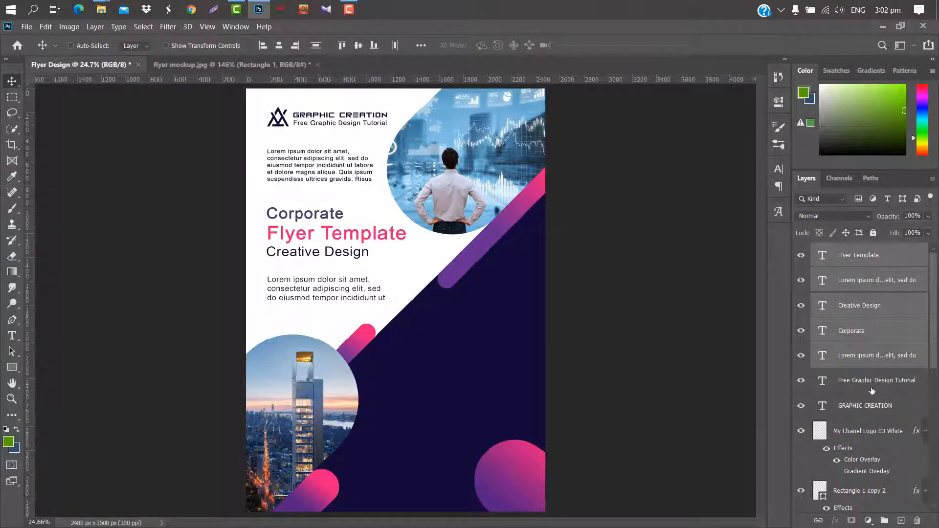
ctrl+click(866, 433)
key(ctrl+t)
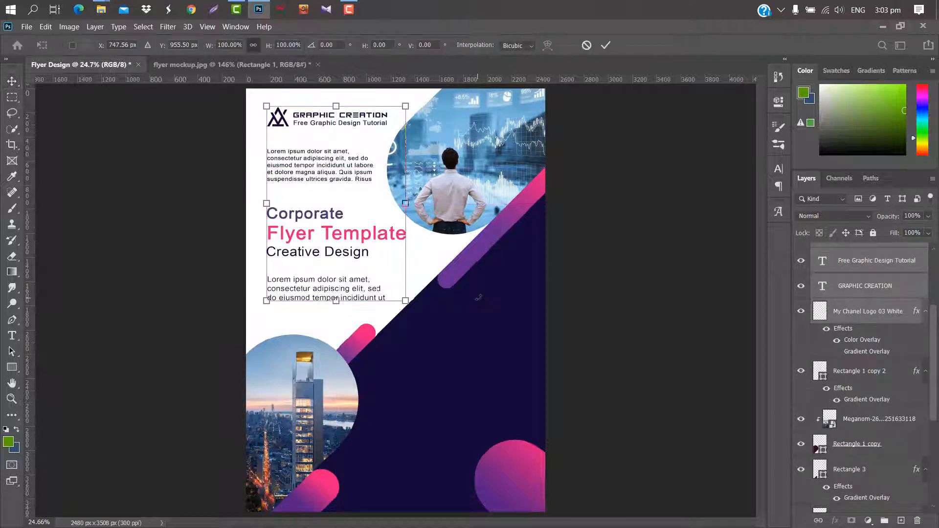
key(Left)
key(Left)
key(Left)
key(Left)
key(Left)
key(Left)
key(Left)
key(Left)
key(Left)
click(606, 45)
Add the text 31 at 21.88 pt on the navy area beside the long gradient bar.
key(t)
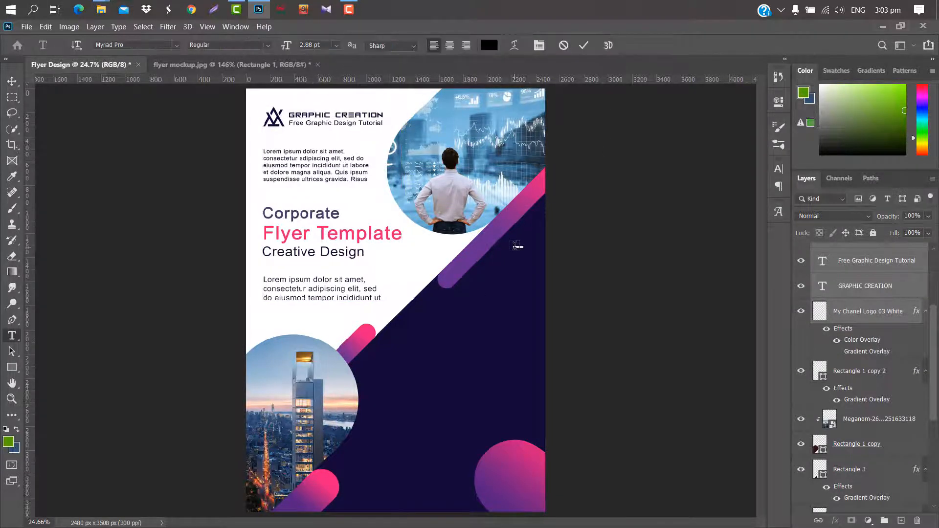
click(517, 247)
drag(283, 46, 596, 178)
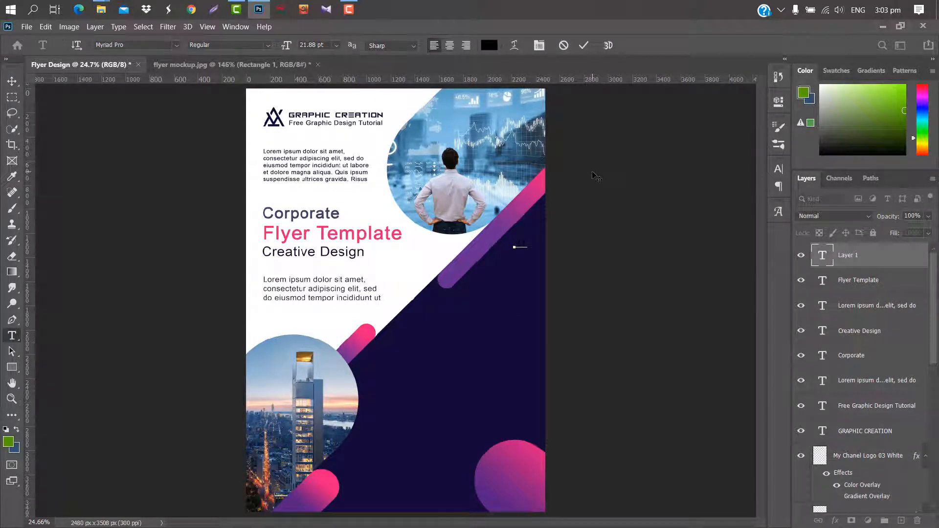
click(583, 45)
Color the 31 with the bright pink sampled from the rounded bar above the building photo and set its font to Nulshock Bold.
click(778, 168)
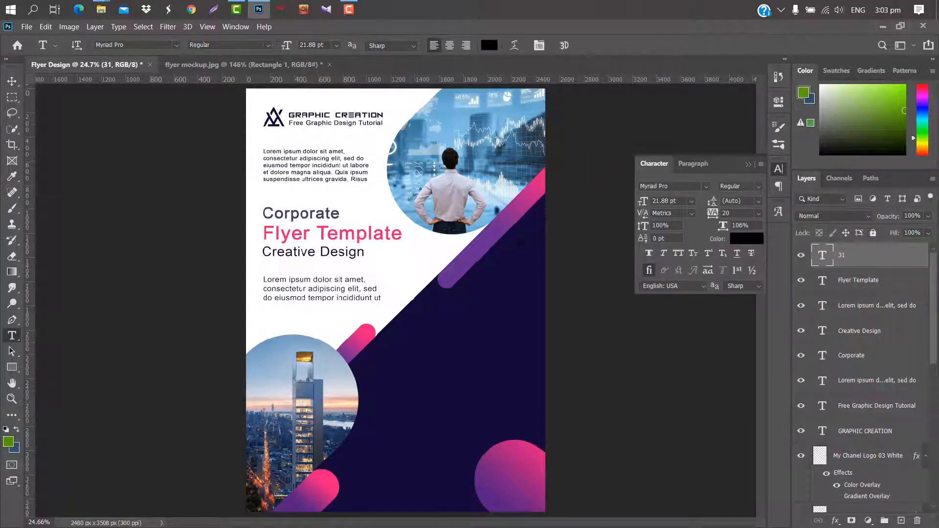
click(747, 238)
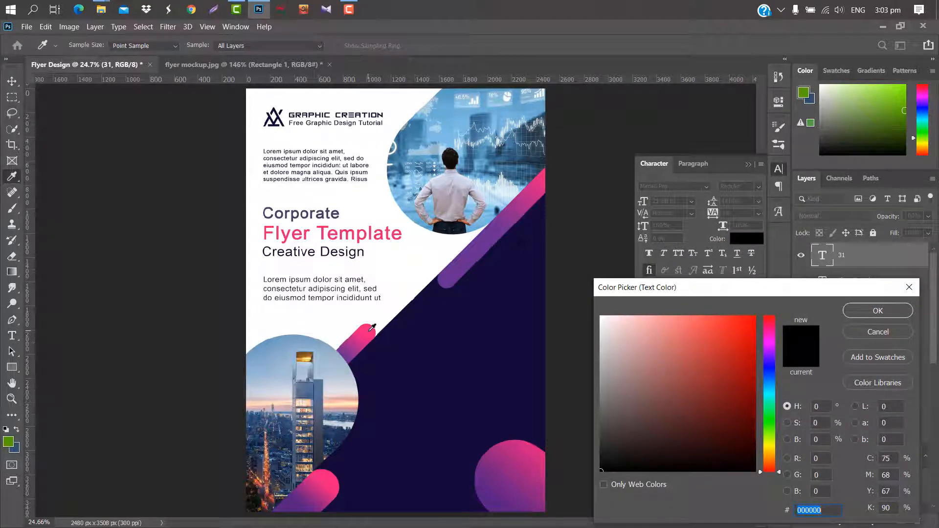
click(372, 326)
click(878, 311)
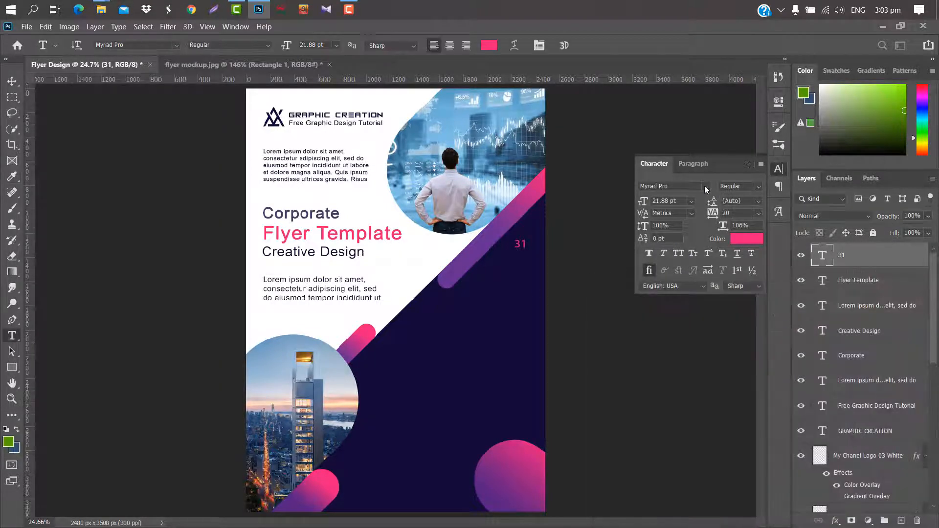
click(706, 186)
click(695, 234)
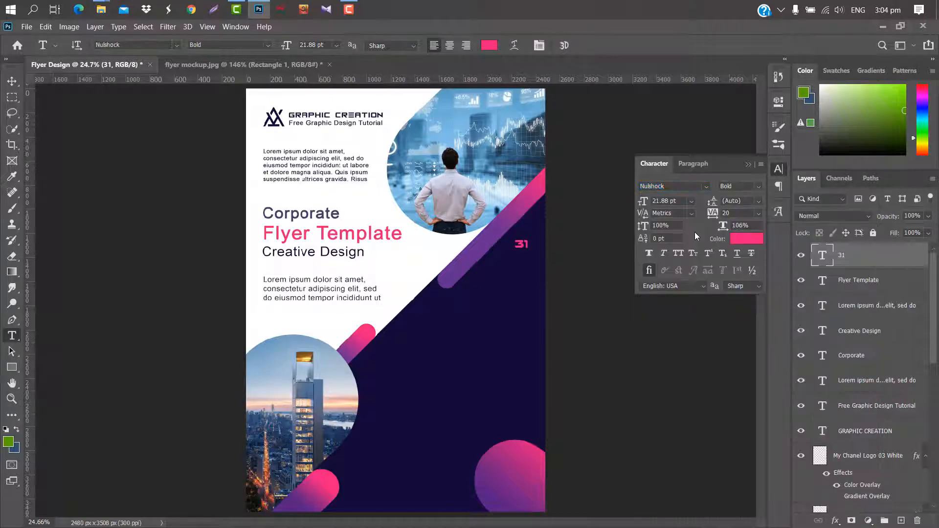
Enlarge the 31 to about 38 pt and position it slightly lower on the navy area near the flyer's right edge.
key(ctrl+t)
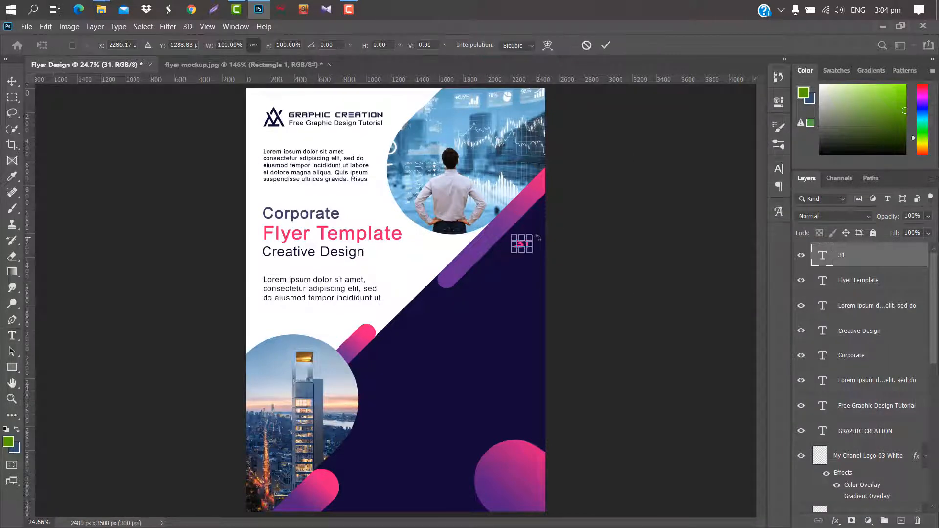
drag(532, 239, 521, 253)
click(606, 46)
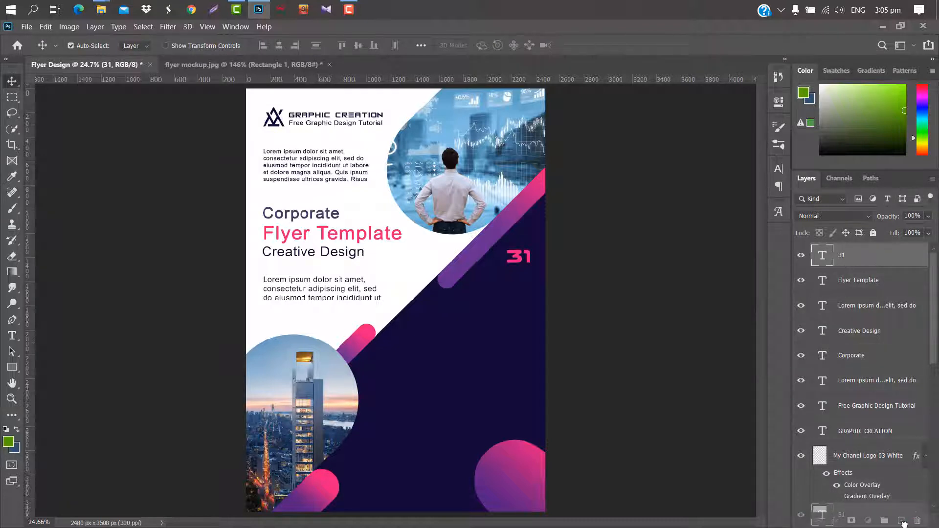
Duplicate the 31 text and place the copy directly below the original.
key(ctrl+j)
key(ctrl+t)
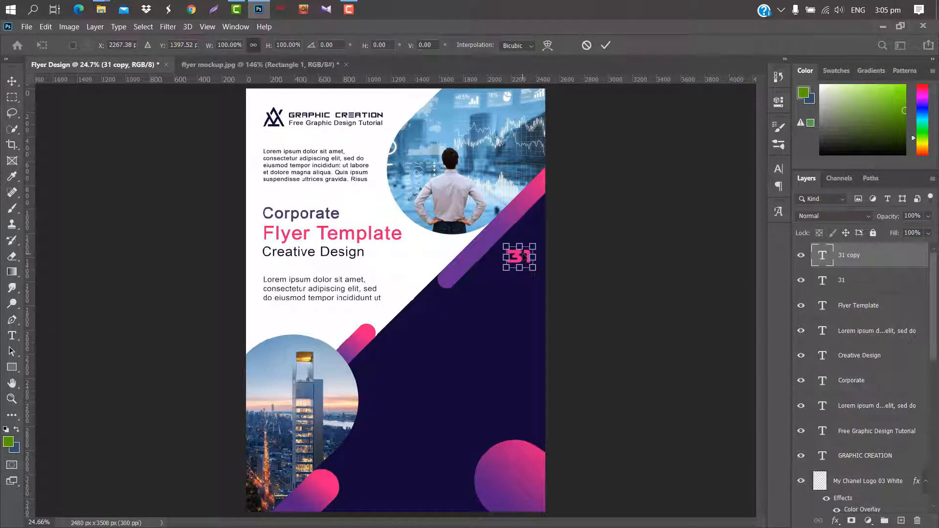
key(shift+Down)
key(shift+Down)
key(shift+Down)
key(shift+Down)
click(605, 46)
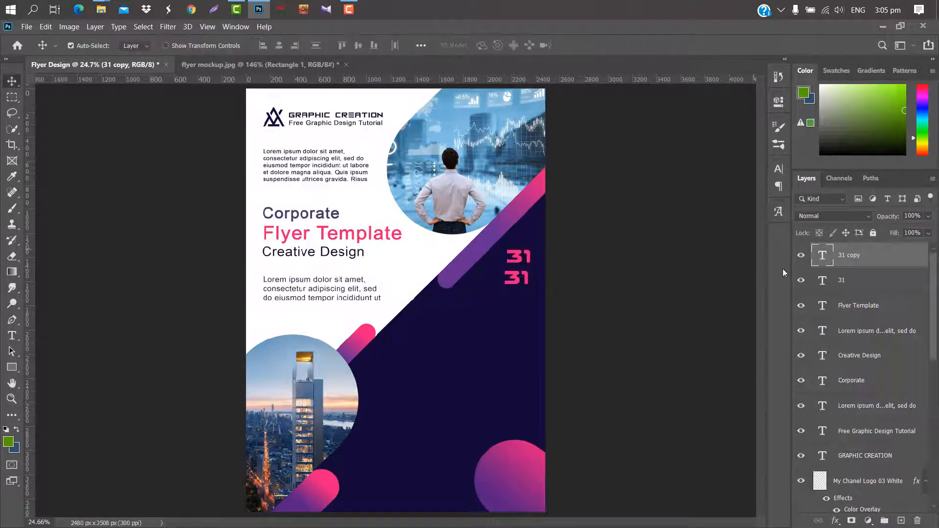
Replace the text of the lower 31 copy with Aug.
double_click(821, 260)
key(BackSpace)
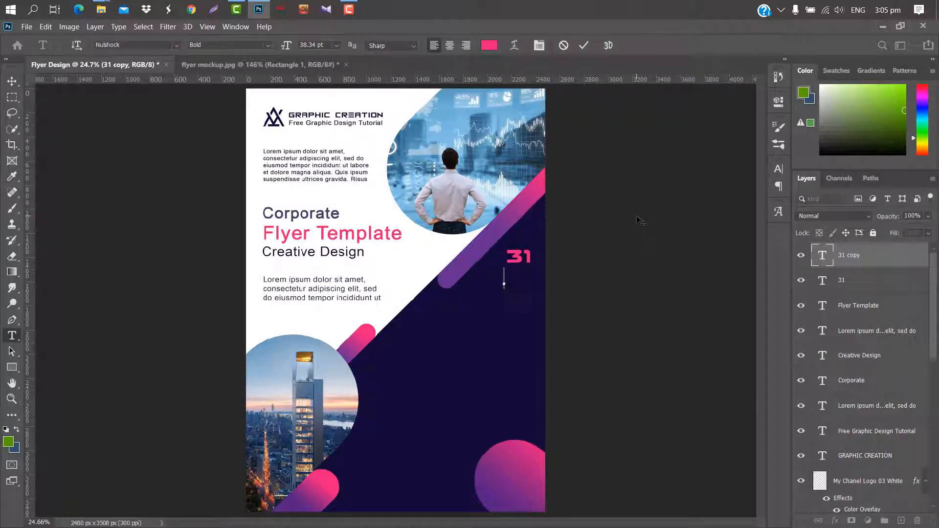
text(Aug 2020)
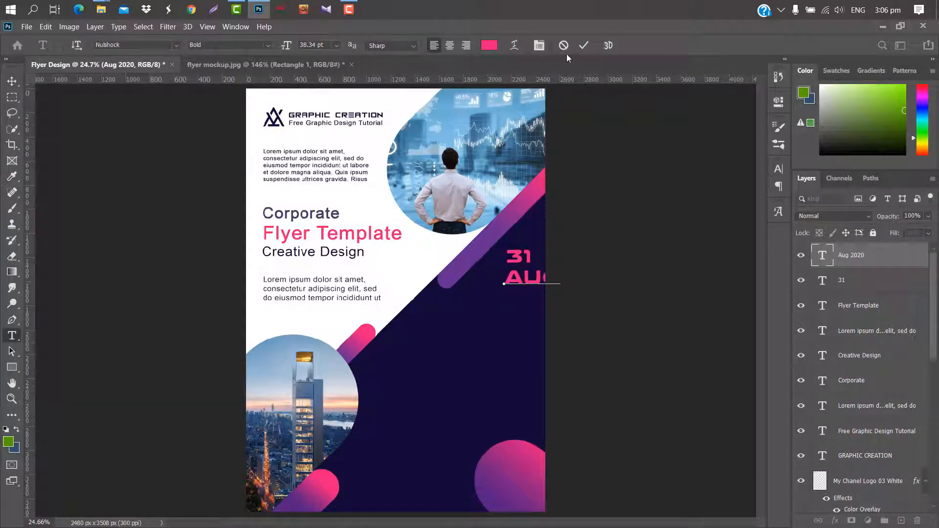
click(584, 45)
Set the Aug text's tracking to 60 and color it white, ffffff.
click(779, 169)
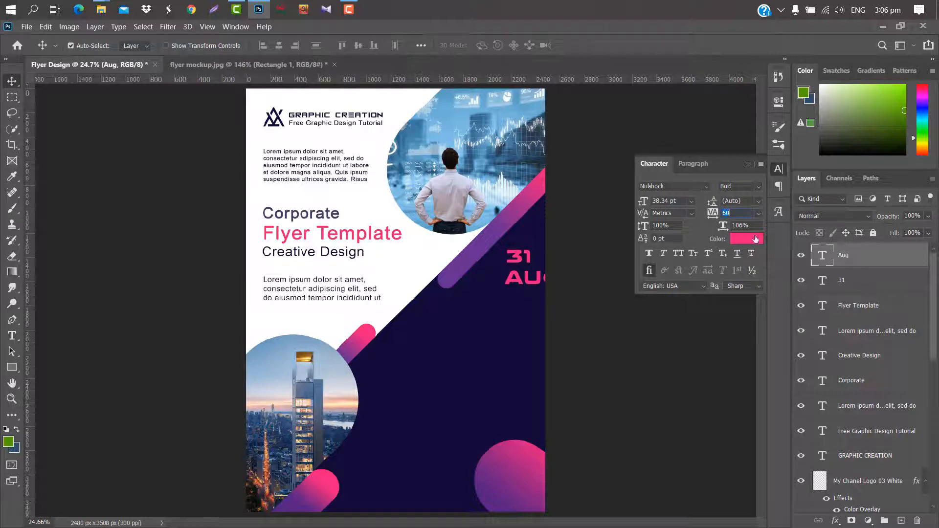
click(755, 239)
text(ffffff)
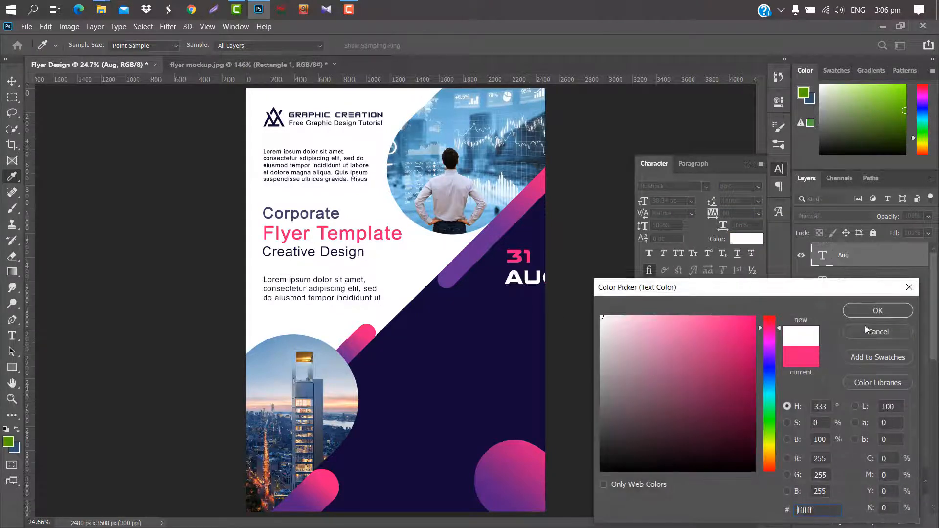
click(870, 312)
click(747, 165)
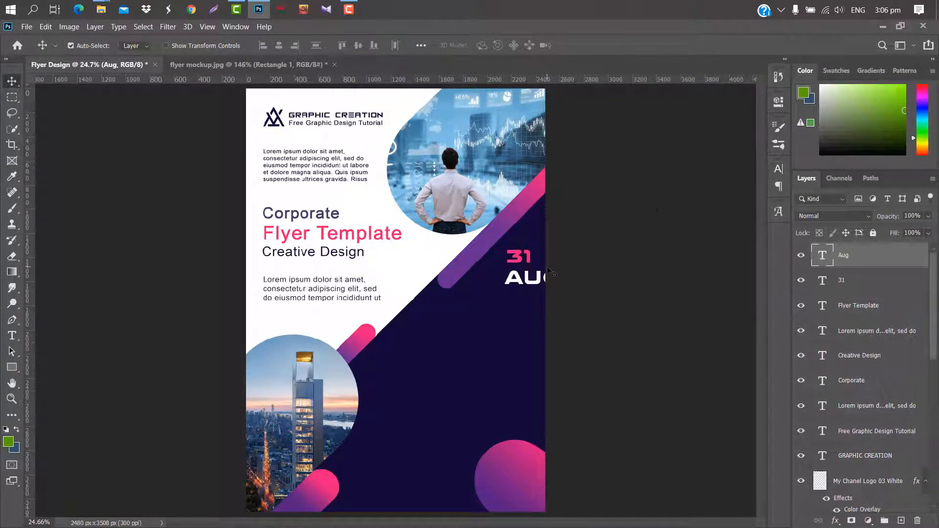
Move the Aug text left so that its right edge aligns with the 31 above it.
key(ctrl+t)
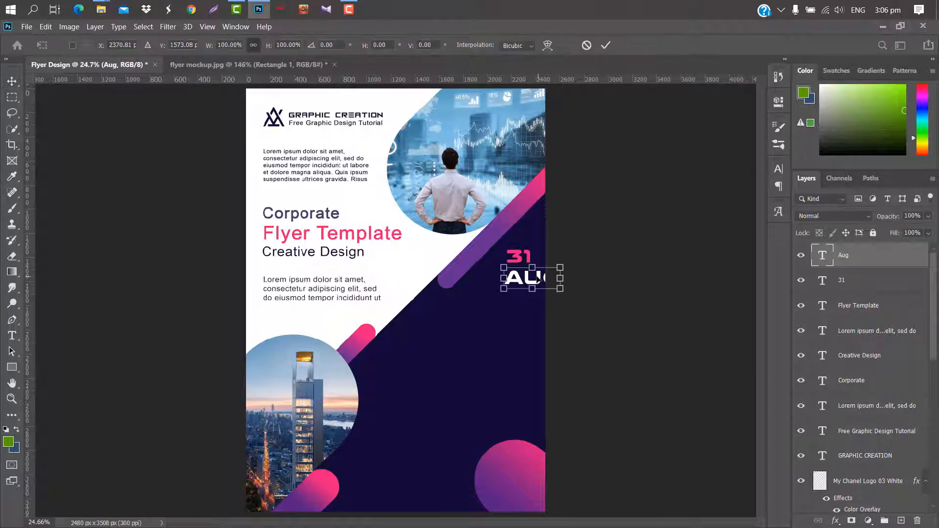
drag(551, 270, 522, 270)
click(605, 47)
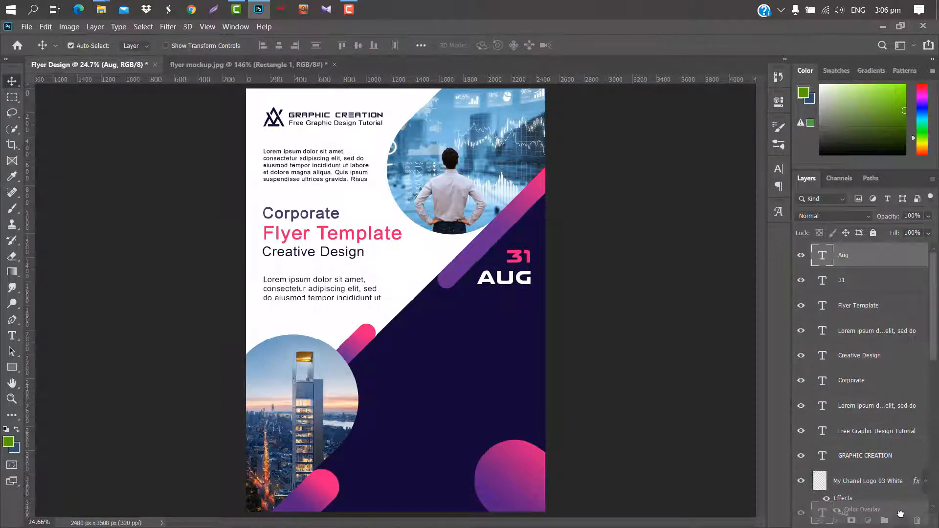
Duplicate the Aug text and place the copy directly below the original.
key(ctrl+j)
key(ctrl+t)
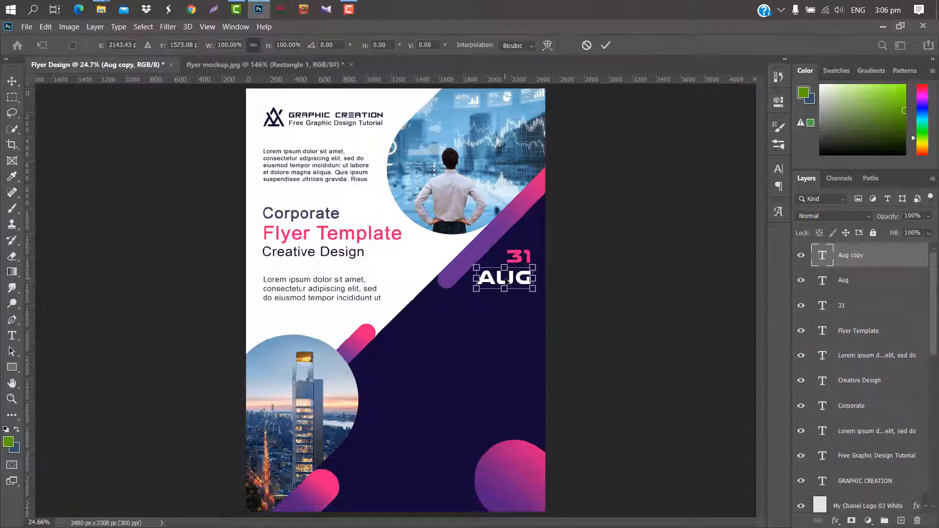
drag(506, 280, 501, 302)
key(Return)
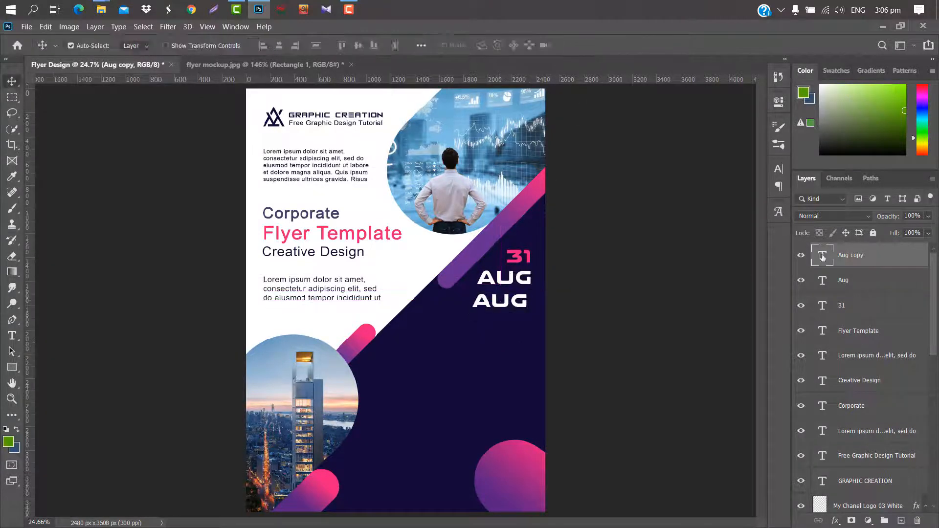
Replace the text of the lower Aug copy with 9 am 5 pm.
double_click(823, 256)
key(BackSpace)
text(9)
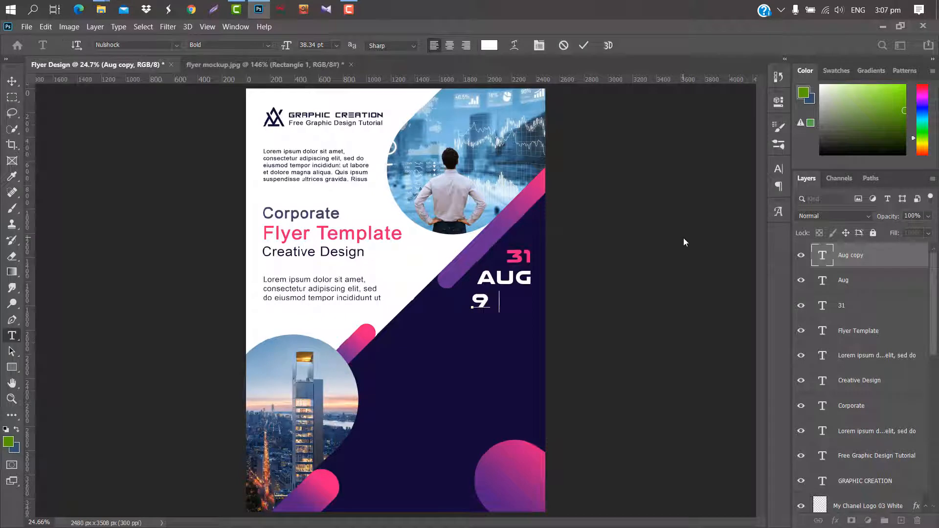
text( Am 5 pm)
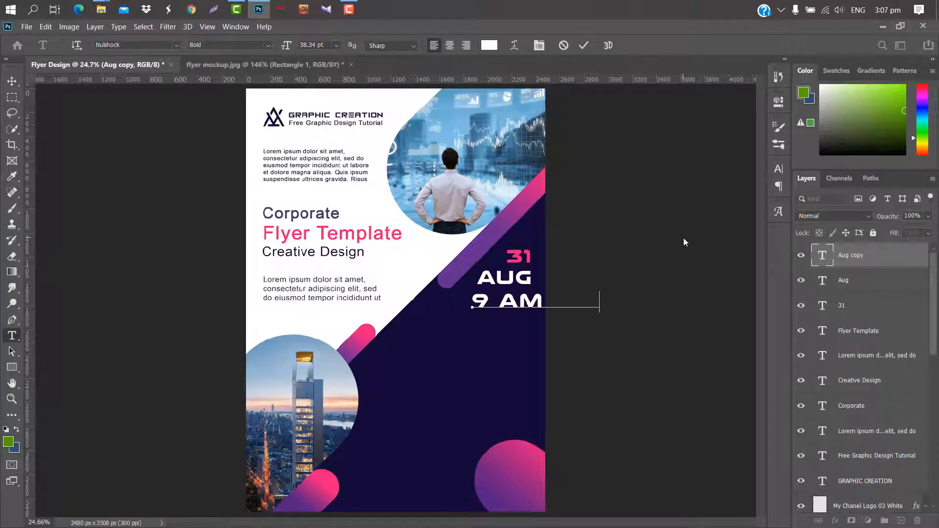
key(ctrl+Return)
Scale the 9 am 5 pm text down to about the width of the Aug text above it.
key(v)
key(ctrl+t)
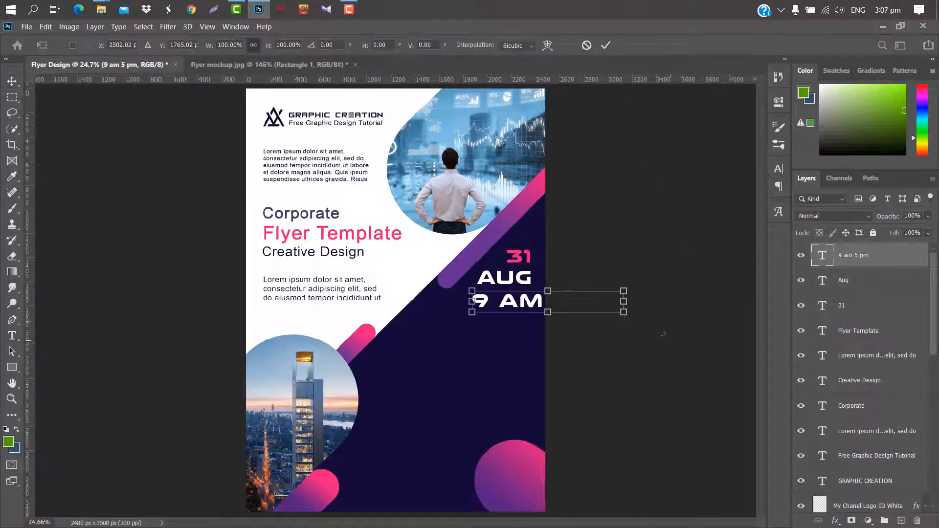
drag(624, 312, 530, 295)
click(606, 45)
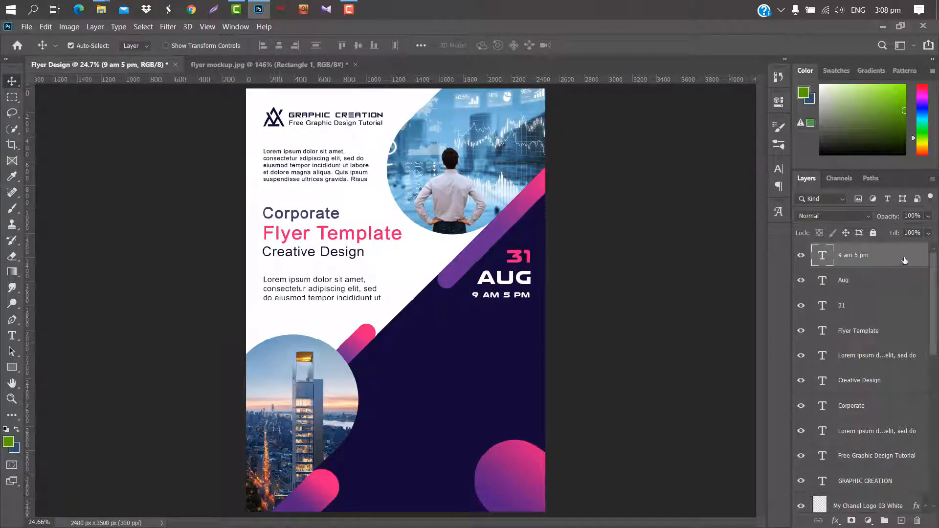
Duplicate the 9 am 5 pm text, enlarge the copy to about 175%, and place it below the original.
drag(905, 259, 901, 520)
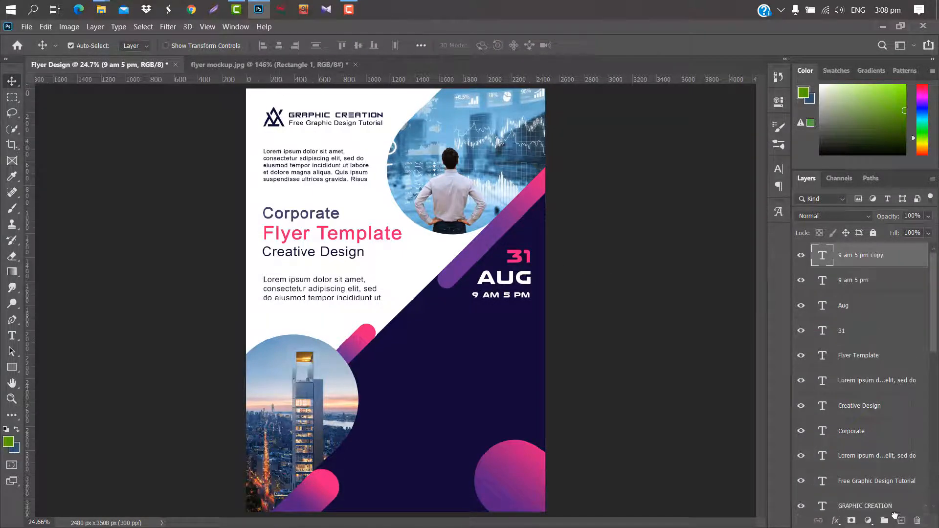
key(ctrl+t)
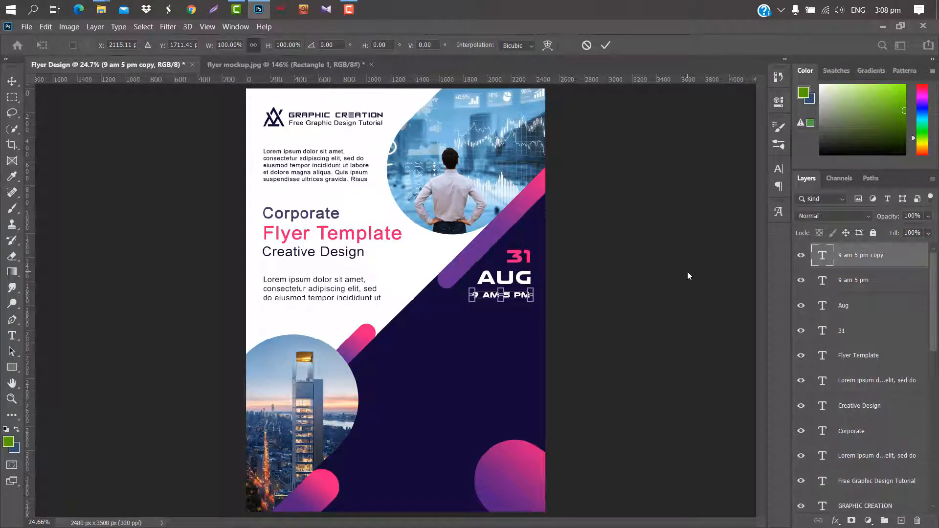
drag(520, 297, 501, 318)
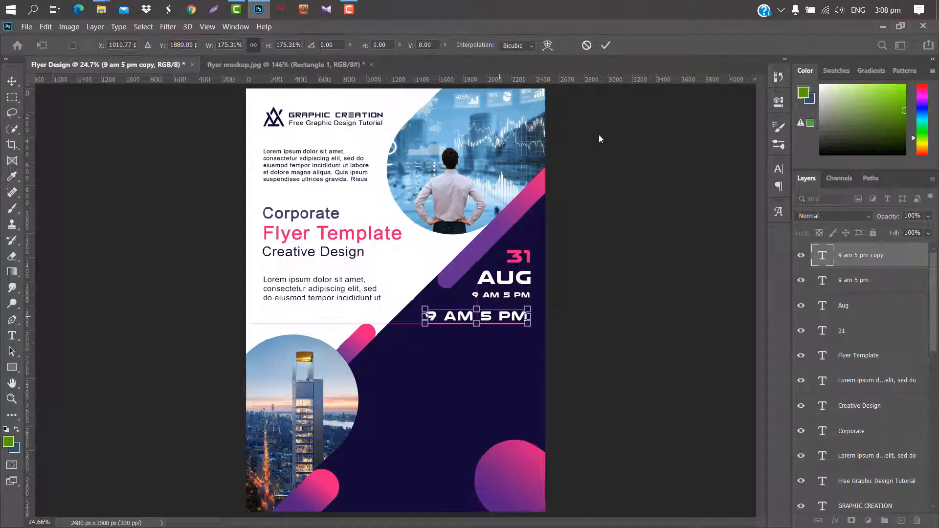
click(607, 46)
Replace the text of the enlarged 9 am 5 pm copy with MAIN SERVICE.
key(t)
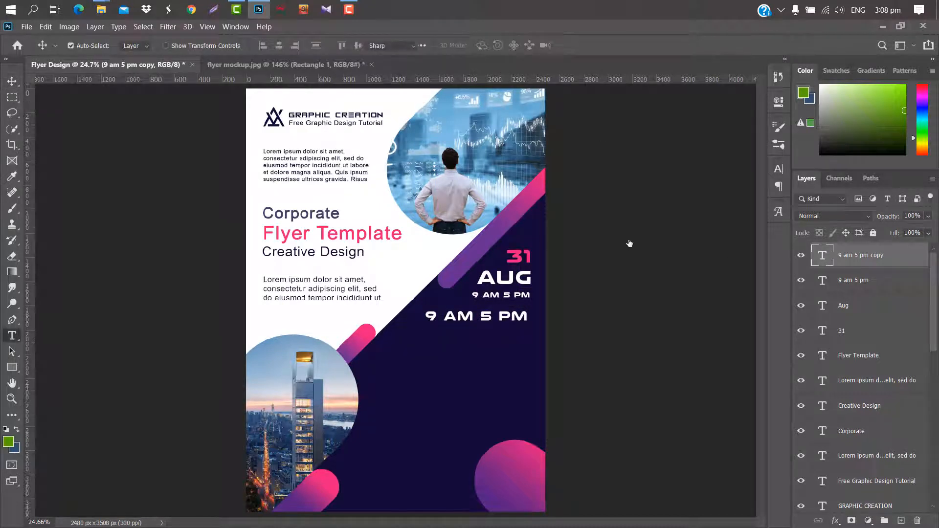
key(Return)
text(MAI)
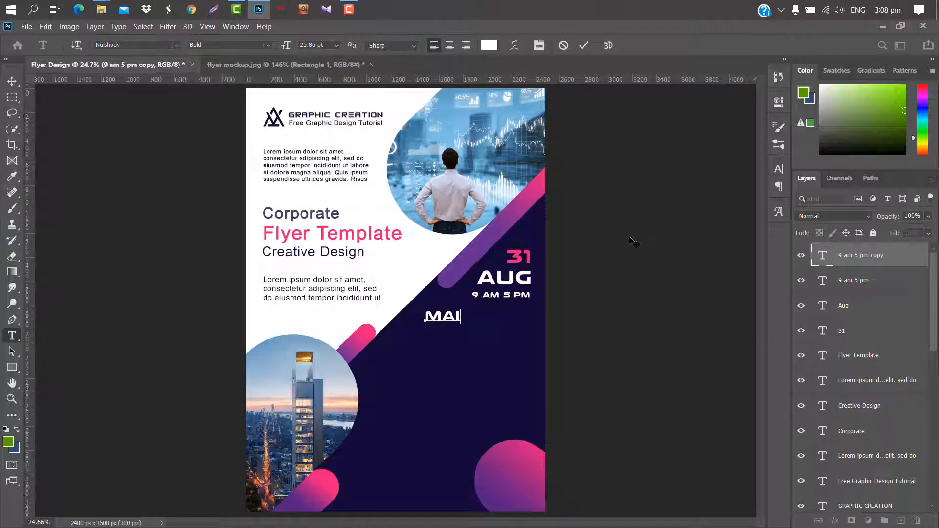
text(N SERVIC)
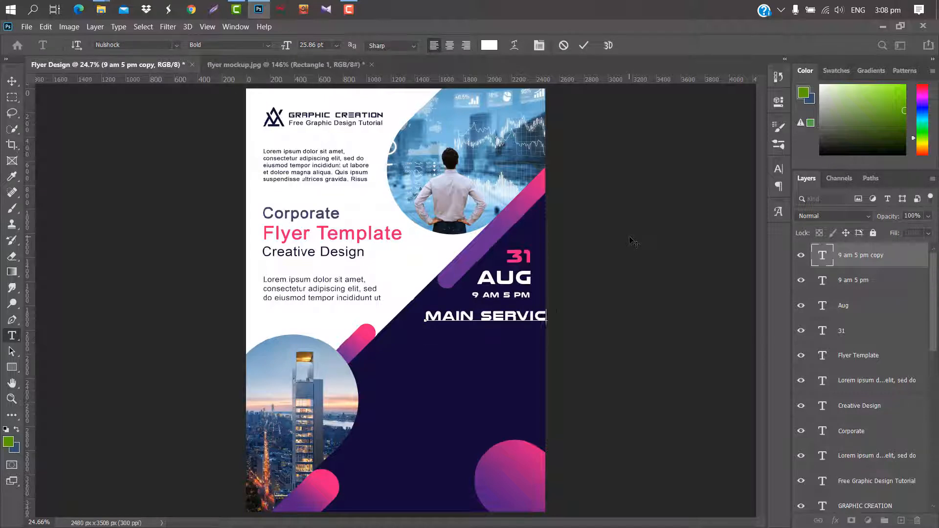
text(E)
click(584, 45)
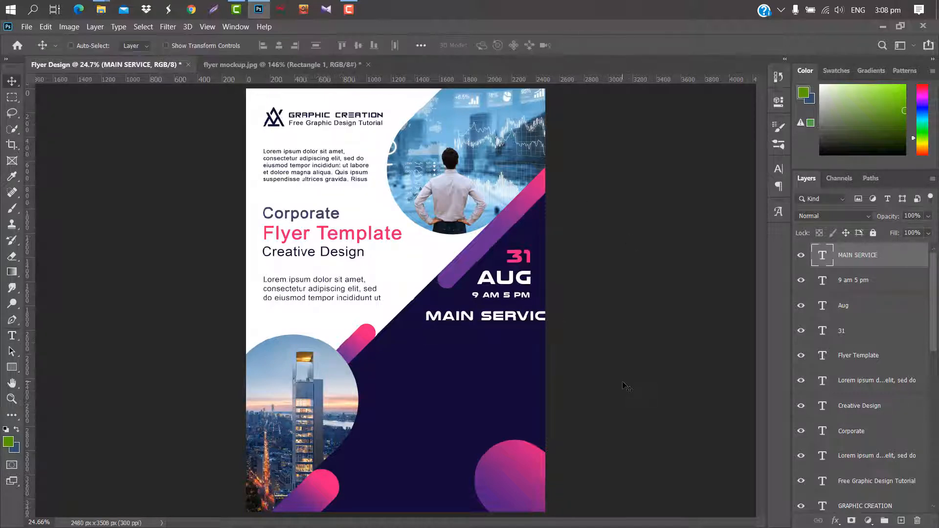
Move MAIN SERVICE left and slightly down, and shrink it so its right edge lines up with the date text.
key(ctrl+t)
drag(527, 319, 509, 330)
drag(541, 320, 533, 321)
click(606, 45)
Duplicate the MAIN SERVICE heading and place the copy directly below it.
drag(889, 256, 901, 522)
key(ctrl+t)
drag(513, 330, 515, 345)
click(606, 45)
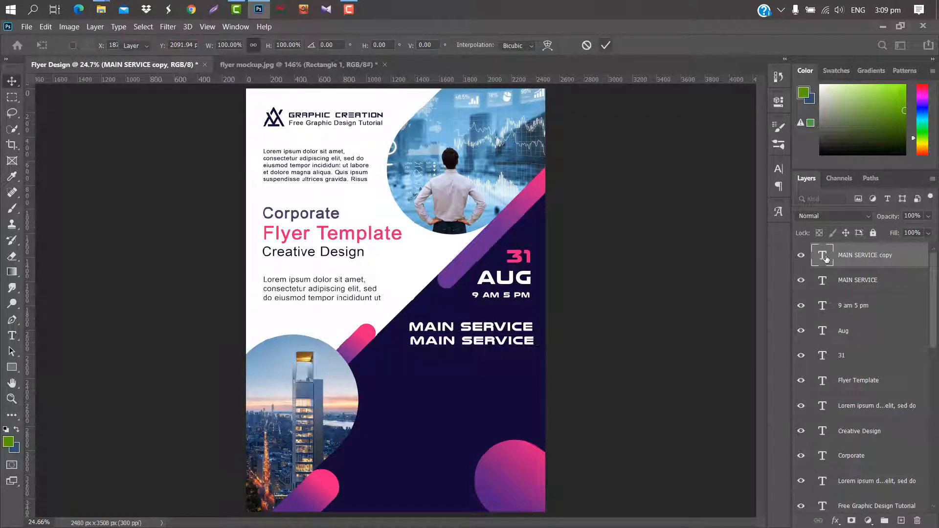
Replace the text of the lower MAIN SERVICE copy with SOMETHING ABOUT SERVICE.
double_click(822, 255)
text(SOM)
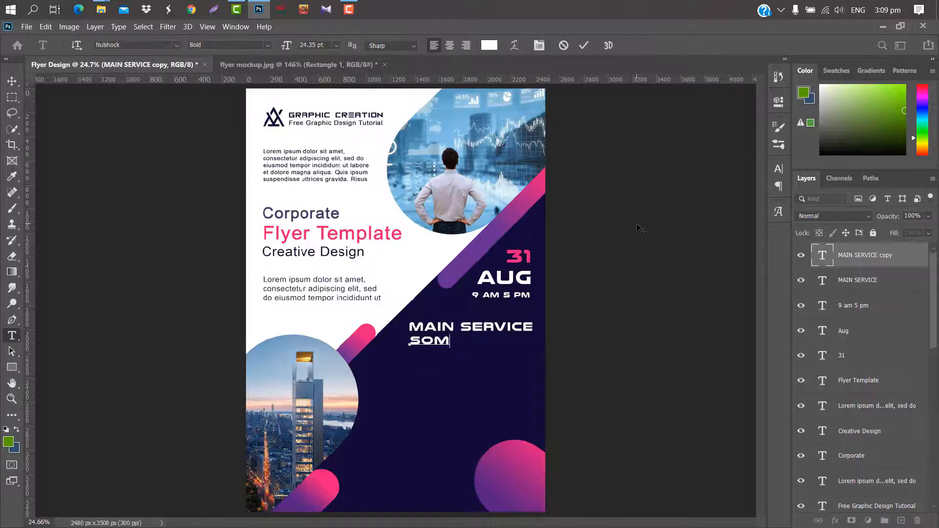
text(ETHING AB)
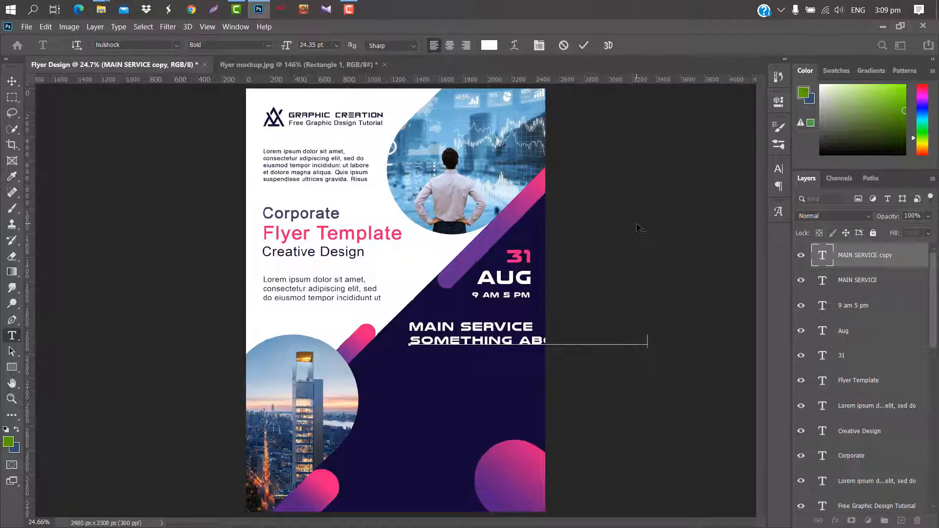
click(584, 46)
Scale the SOMETHING ABOUT SERVICE line down to the width of the MAIN SERVICE heading.
key(ctrl+t)
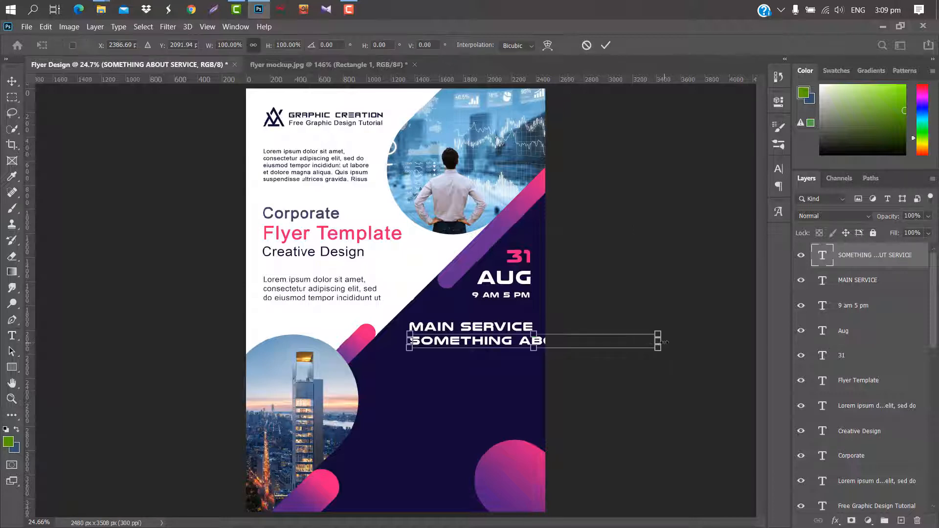
drag(659, 341, 537, 358)
click(605, 46)
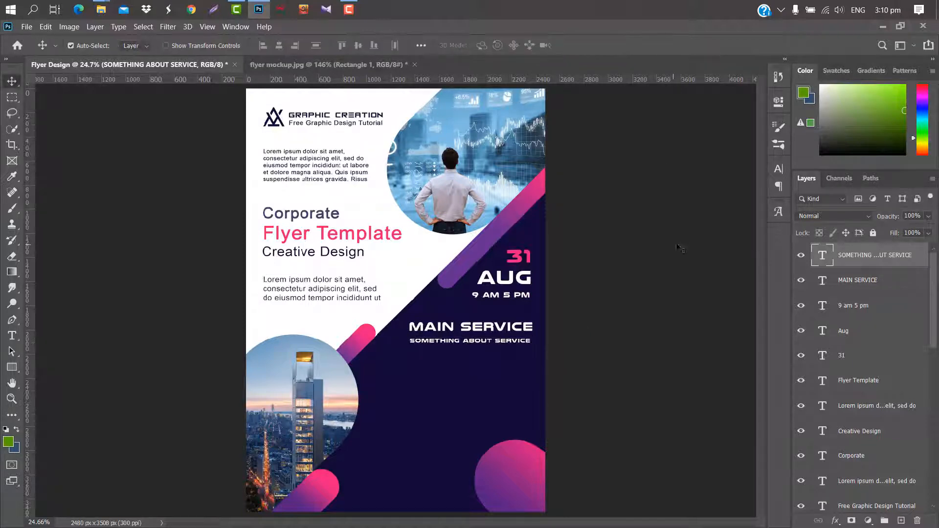
Color the SOMETHING ABOUT SERVICE text pink, ee1e7c, sampled from the small diagonal rounded bar.
click(778, 169)
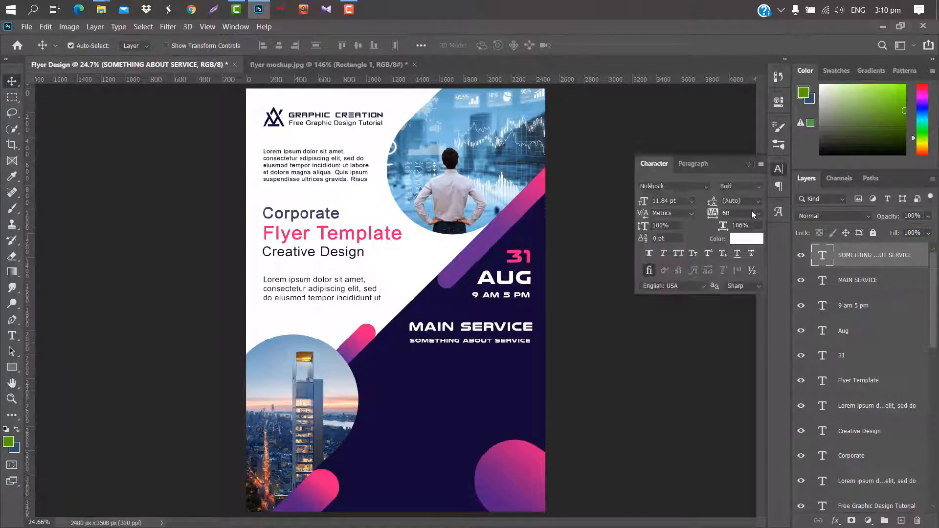
click(747, 239)
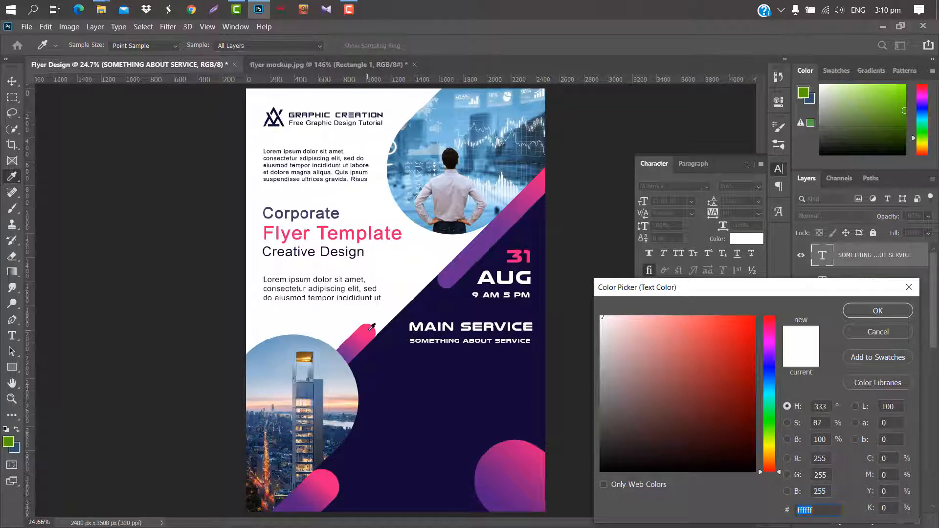
click(371, 328)
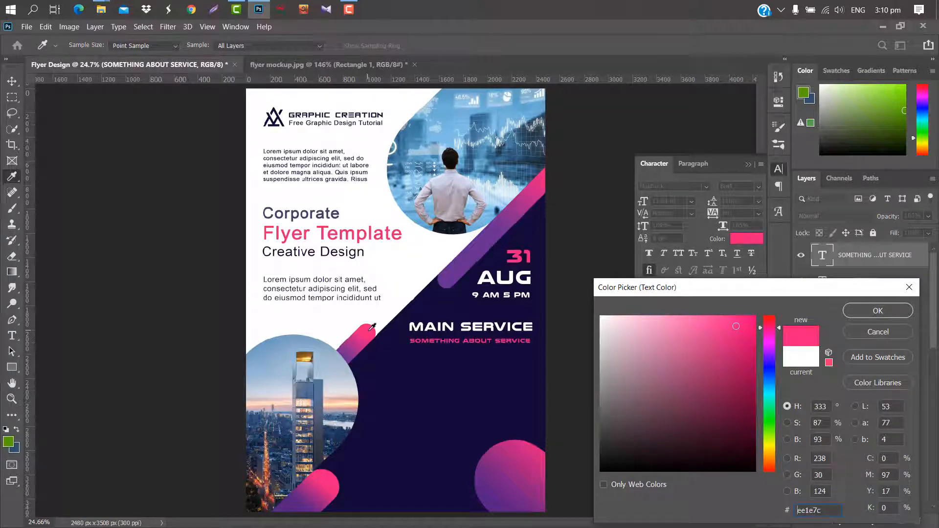
click(875, 314)
click(748, 164)
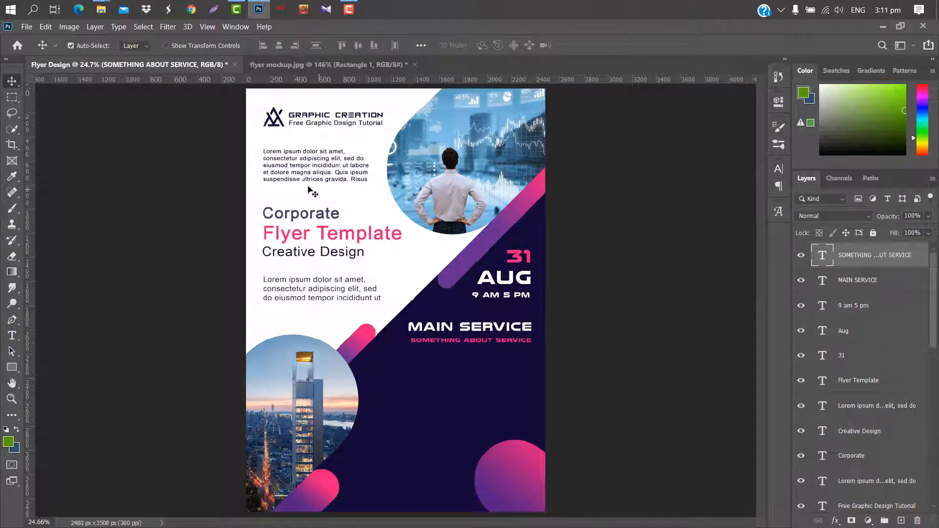
Place the improve-money business icon from the Icon folder, scaled to about 9.8%, below the right end of the service subtitle.
mouse_move(101, 9)
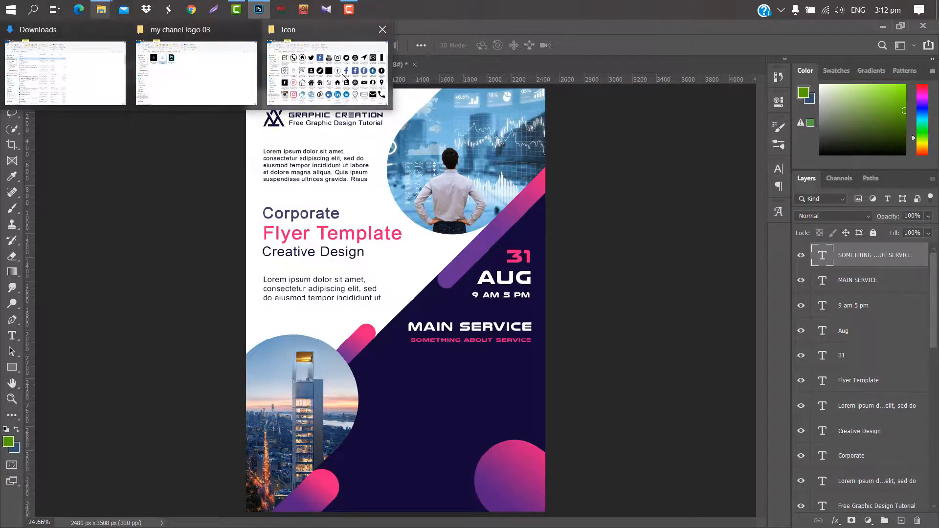
click(326, 64)
drag(140, 167, 388, 401)
drag(519, 176, 514, 365)
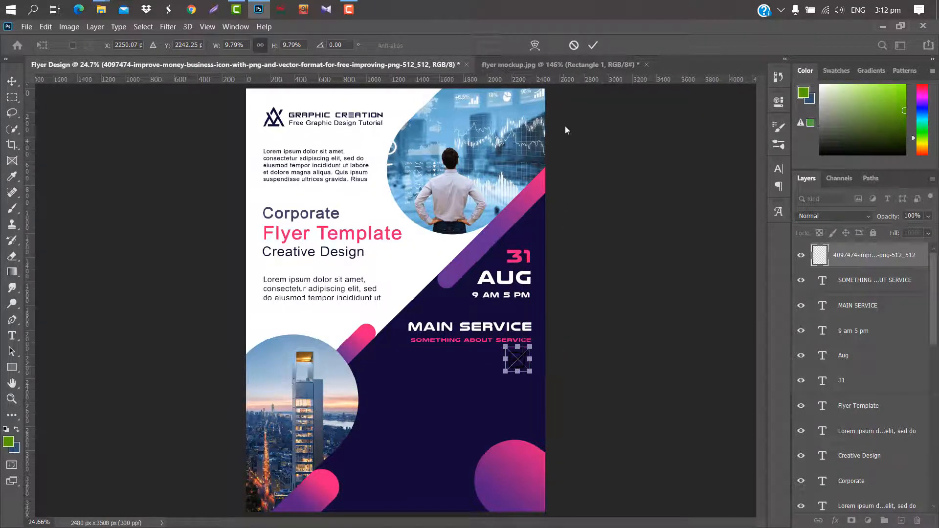
click(593, 45)
Place the iconfinder_Cobweb-02_1531903 icon from the Icon folder, scaled to about 7.9%, below the business icon.
mouse_move(101, 9)
click(332, 87)
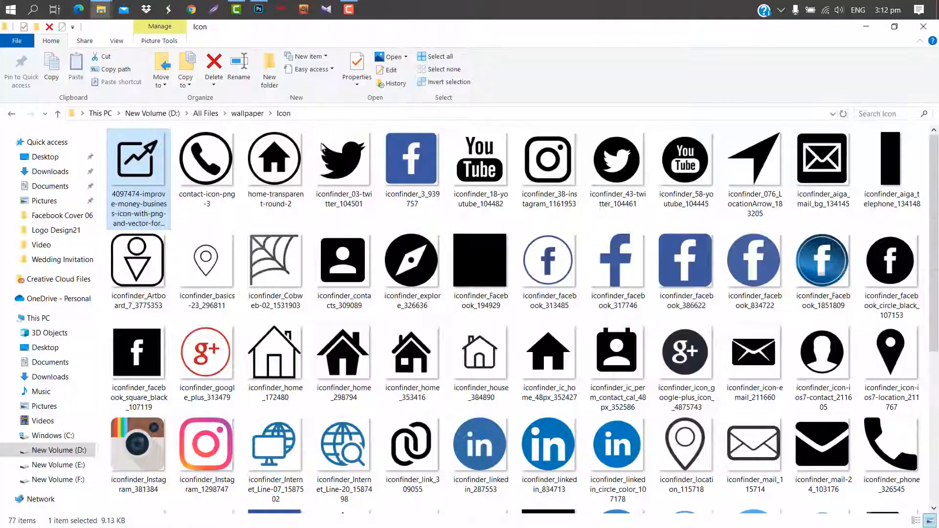
drag(284, 208, 454, 438)
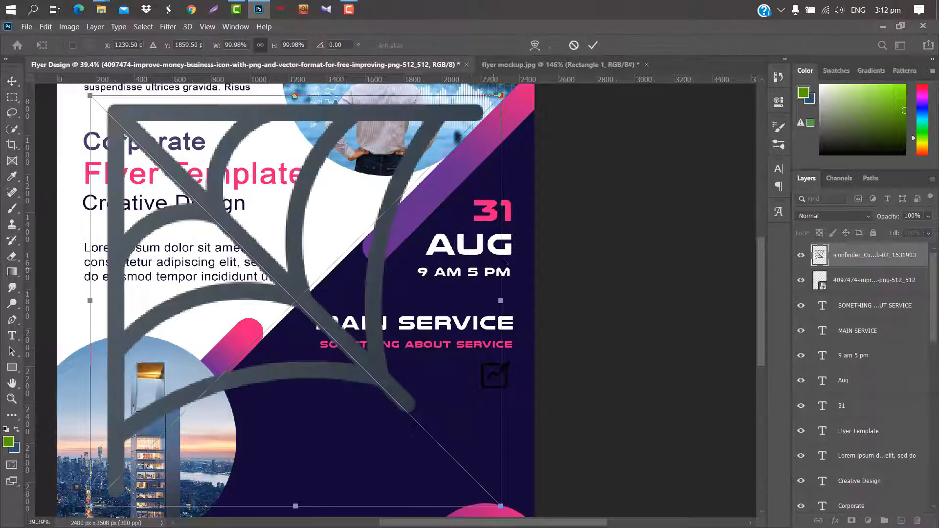
drag(503, 92, 496, 419)
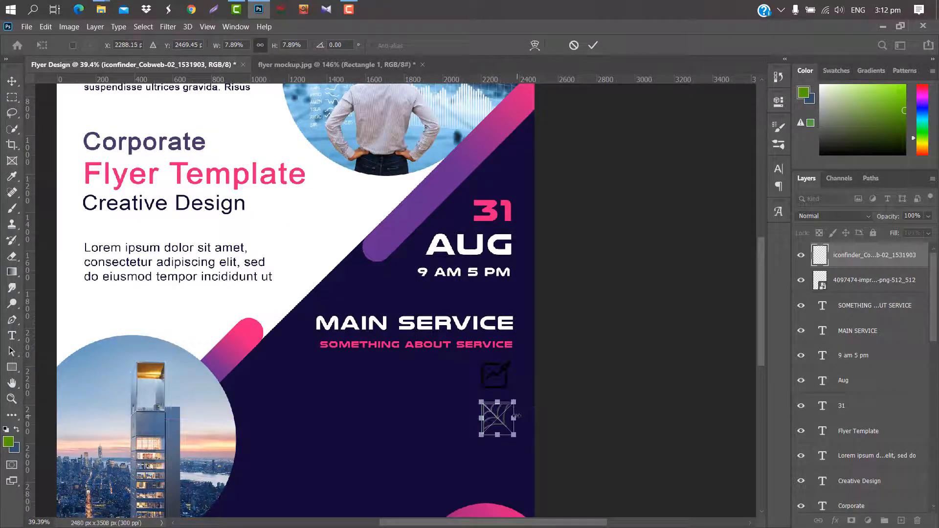
key(Return)
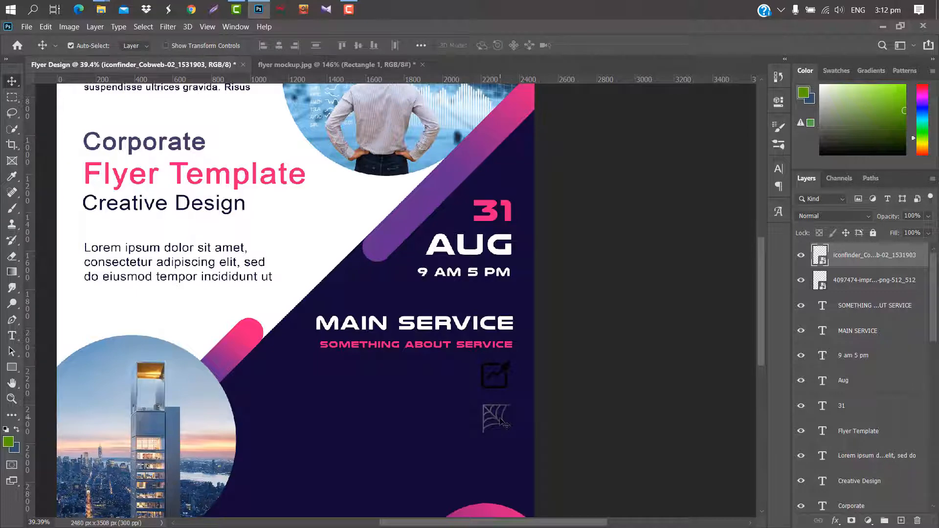
Place the iconfinder_link_309055 icon from the Icon folder, scaled to about 9.35%, below the cobweb icon.
click(101, 10)
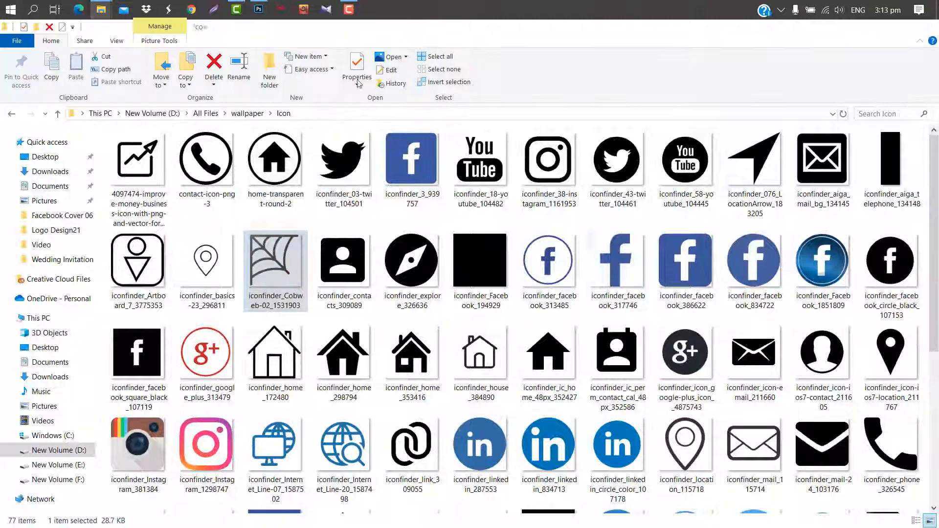
scroll(393, 264, down, 3)
drag(413, 166, 489, 457)
drag(502, 301, 131, 211)
drag(107, 295, 492, 459)
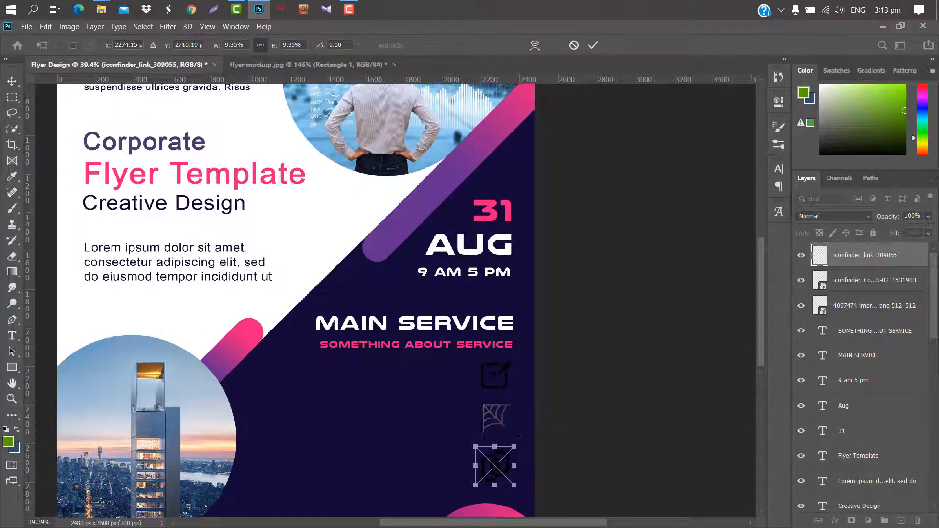
click(593, 45)
Group the link, cobweb and business icon layers.
scroll(379, 215, down, 5)
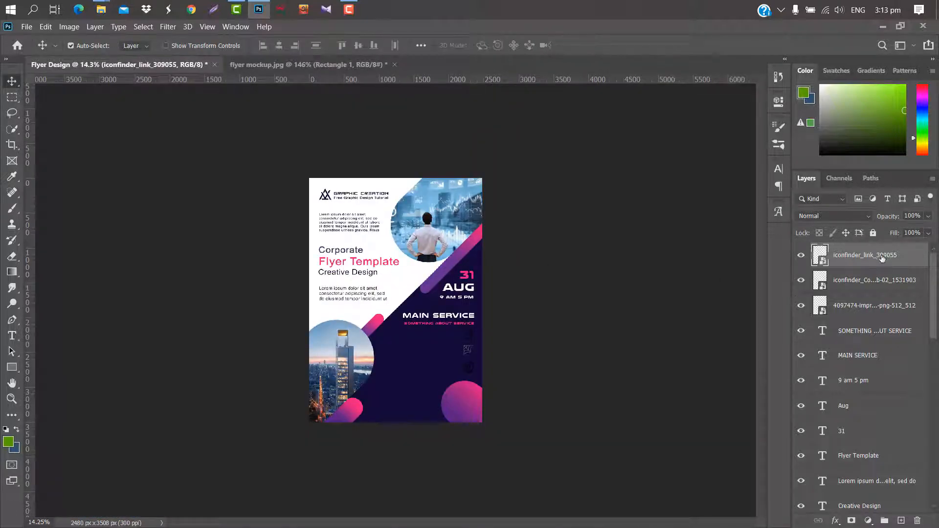
shift+click(891, 280)
shift+click(886, 306)
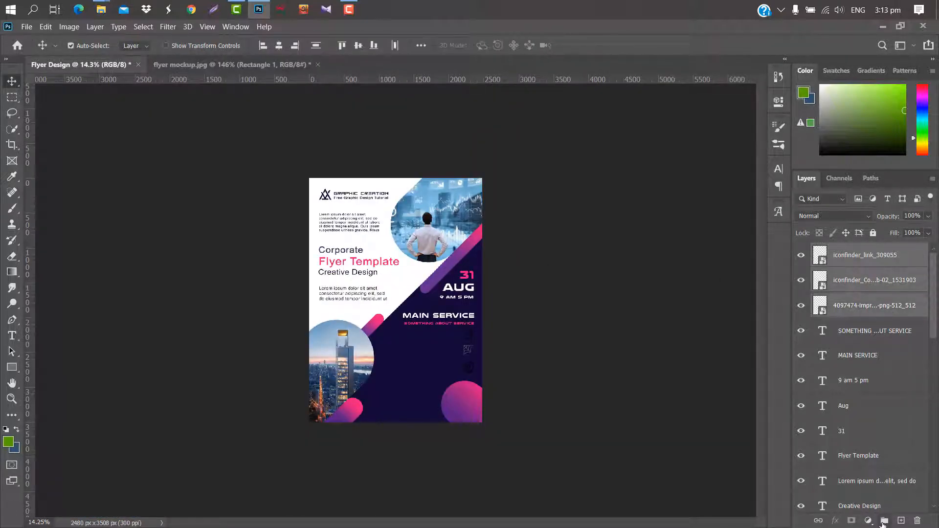
click(884, 522)
Apply a pink (ee1e7c) Color Overlay to the icon group, sampling the color from the pink diagonal bar.
double_click(916, 254)
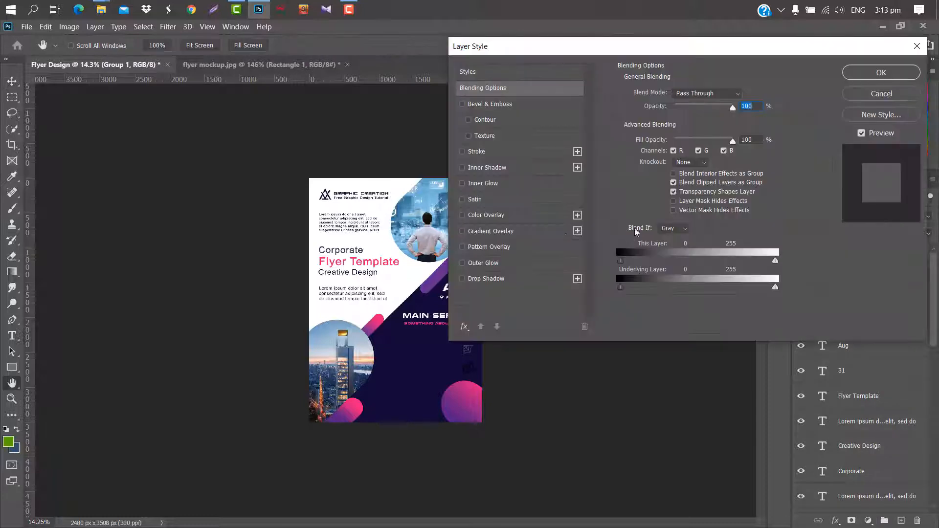
click(526, 215)
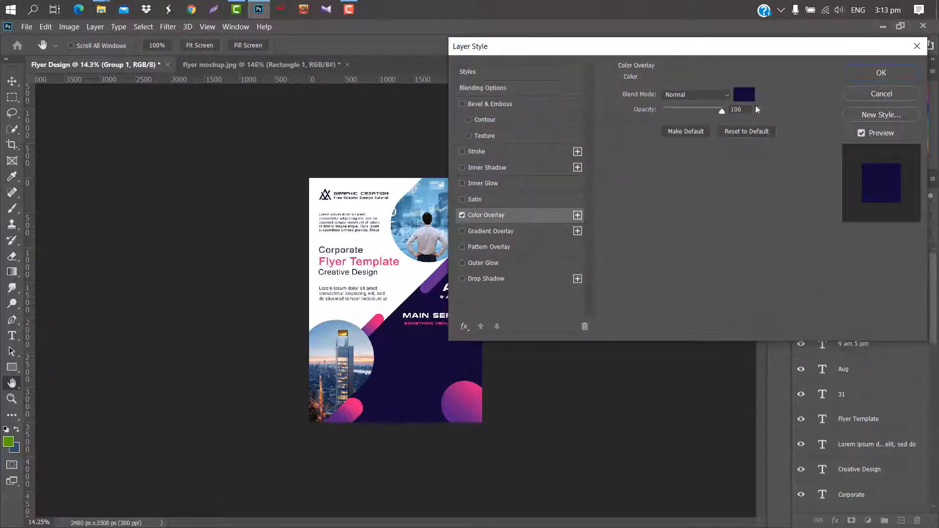
click(744, 94)
click(379, 316)
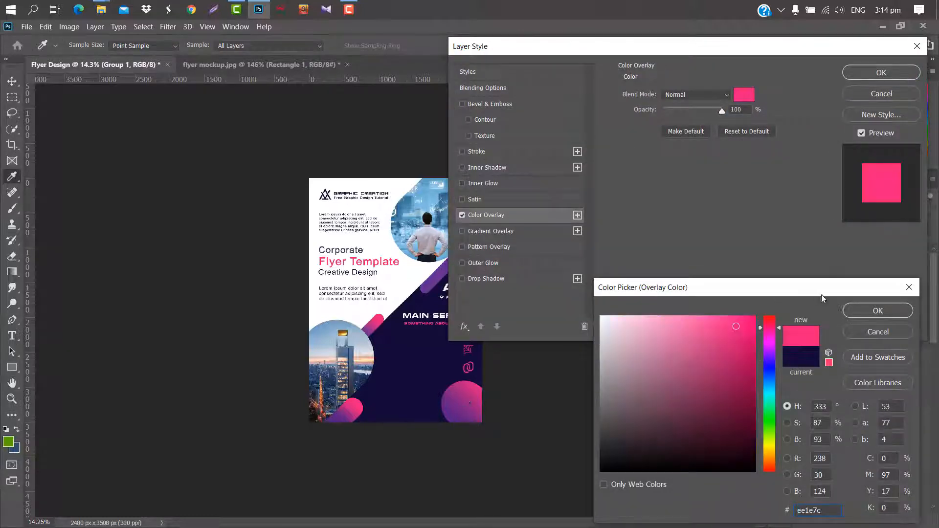
click(861, 312)
click(881, 72)
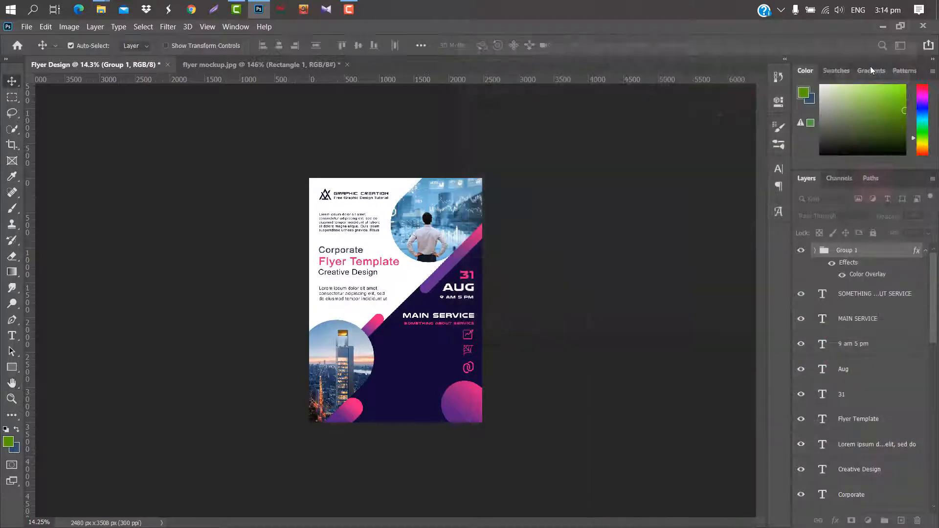
Add a "Lorem Ipsum" text line below the service subtitle and color it white (ffffff).
click(11, 336)
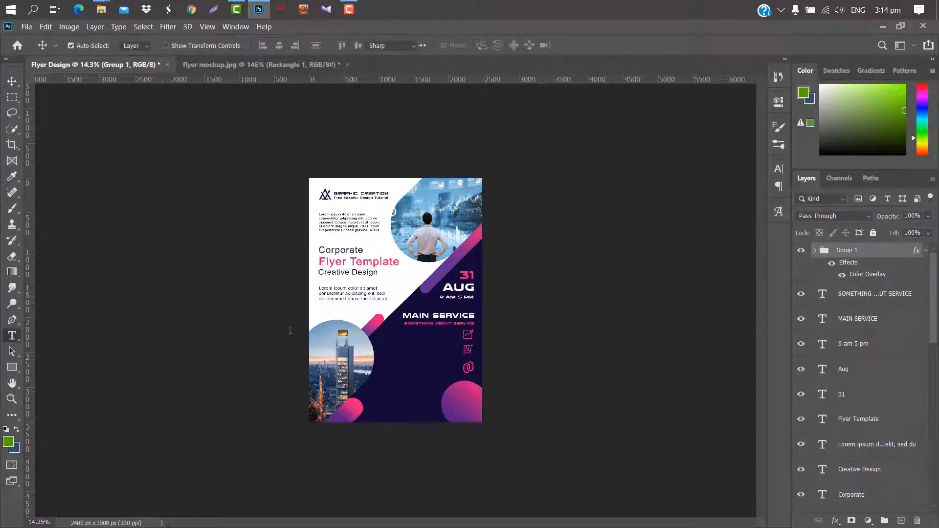
scroll(412, 329, up, 3)
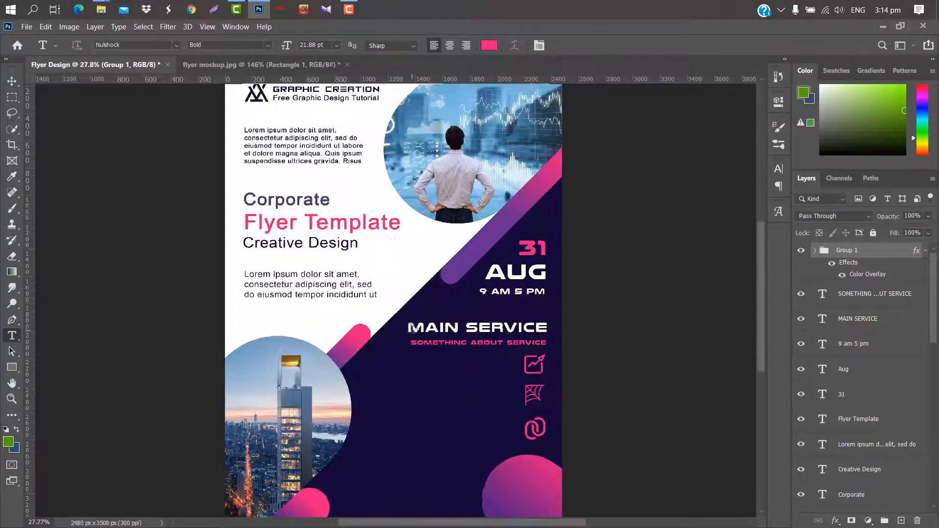
click(417, 360)
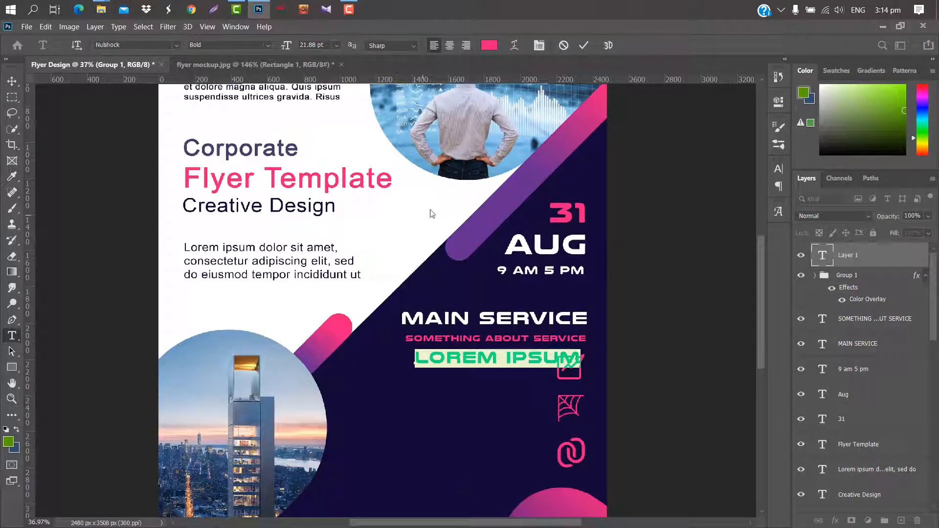
click(583, 45)
click(778, 170)
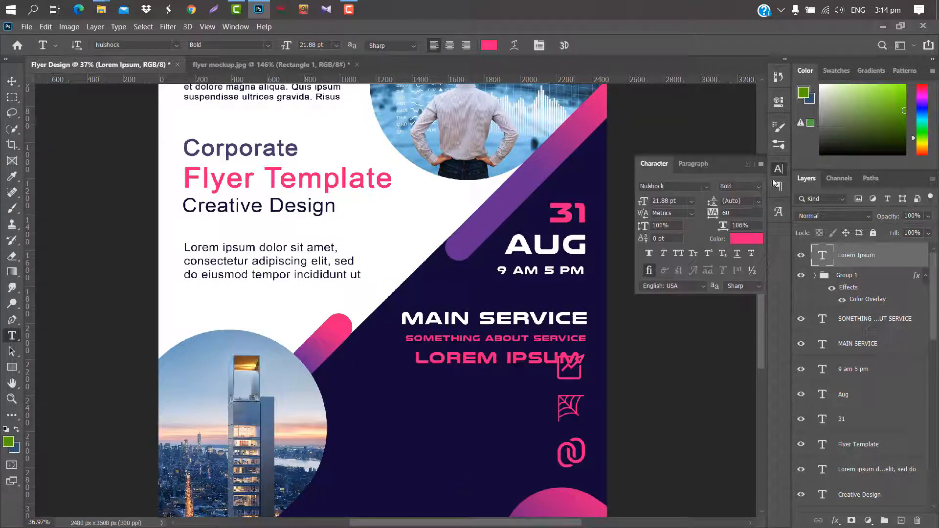
click(748, 239)
click(601, 317)
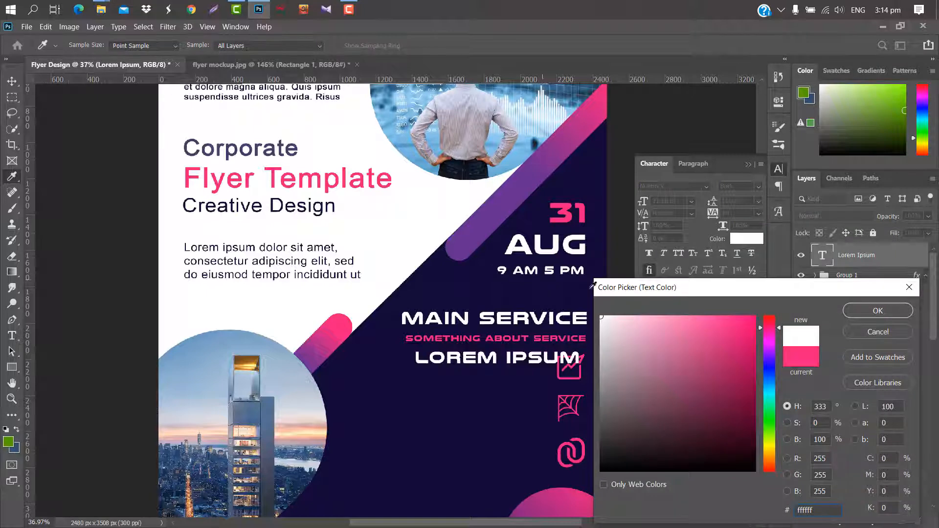
click(861, 310)
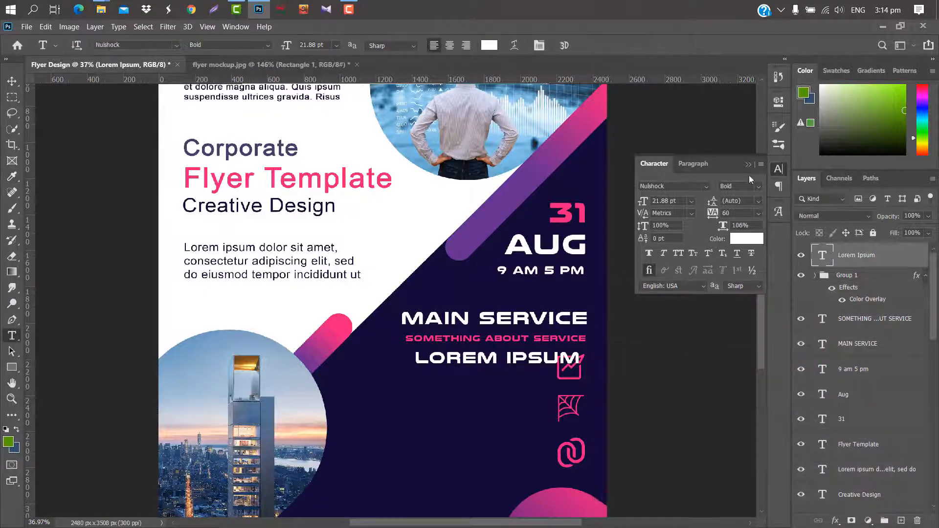
Scale down the Lorem Ipsum heading so it fits beside the business icon.
key(ctrl+t)
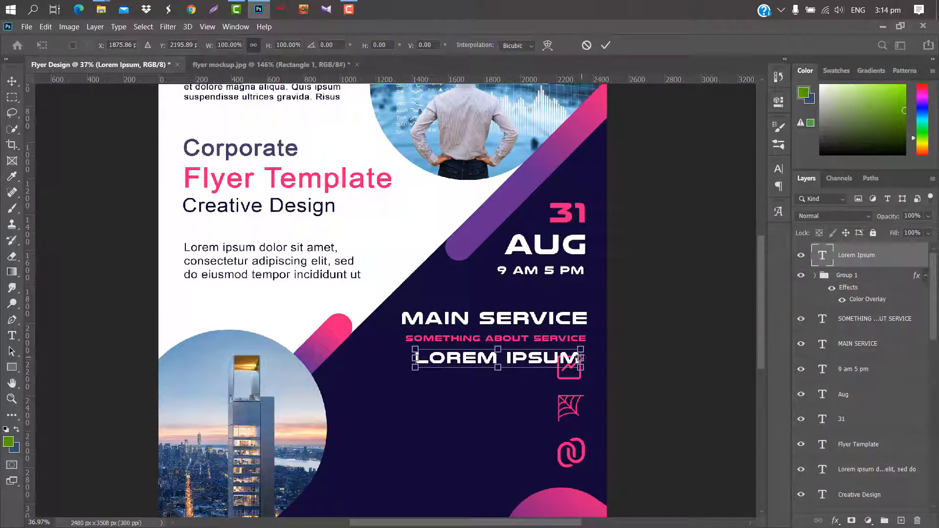
drag(580, 358, 540, 361)
click(605, 45)
Add a lorem ipsum paragraph box below the Lorem Ipsum heading at 9.88 pt, with extra spaces before "sed".
key(ctrl+0)
drag(383, 377, 520, 386)
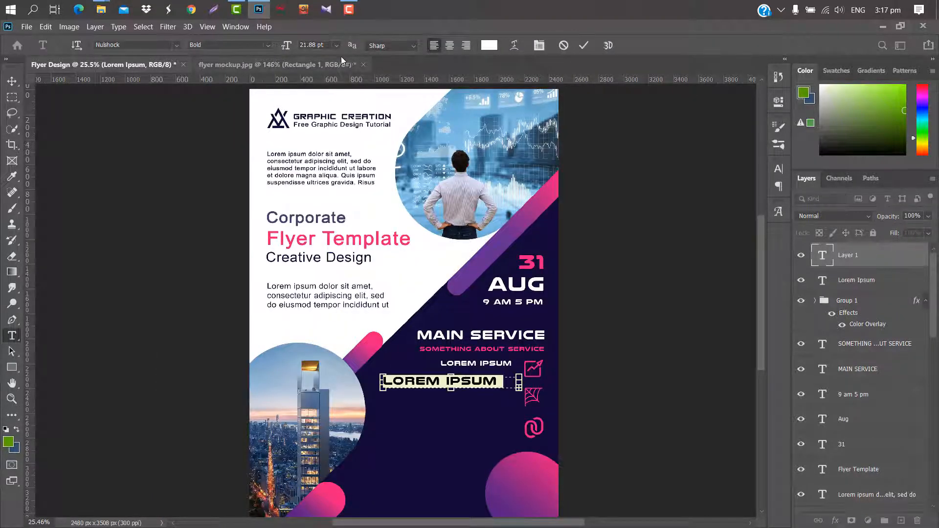
drag(289, 47, 283, 46)
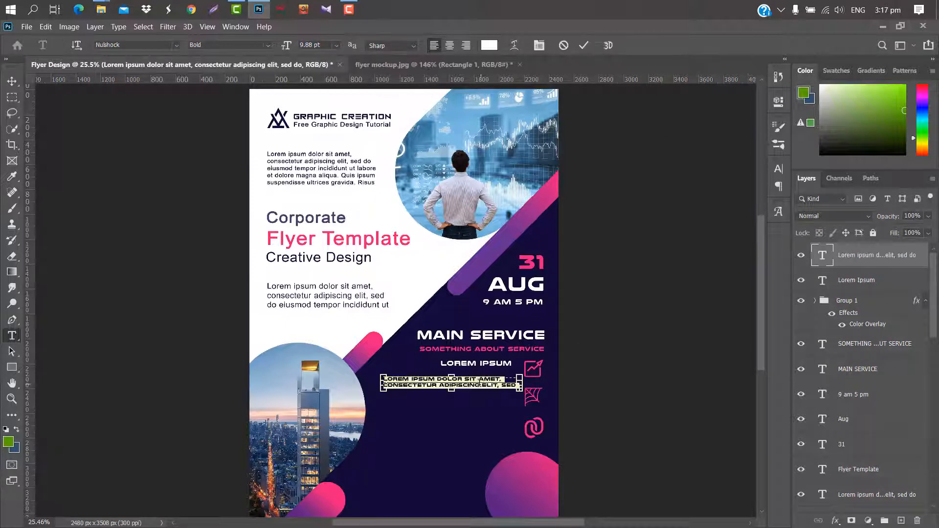
scroll(507, 401, up, 2)
scroll(506, 401, up, 8)
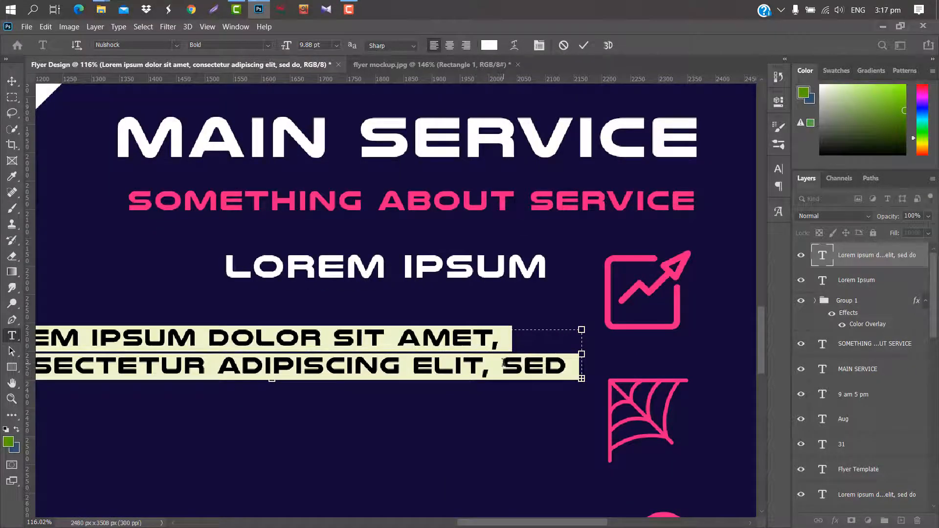
click(504, 363)
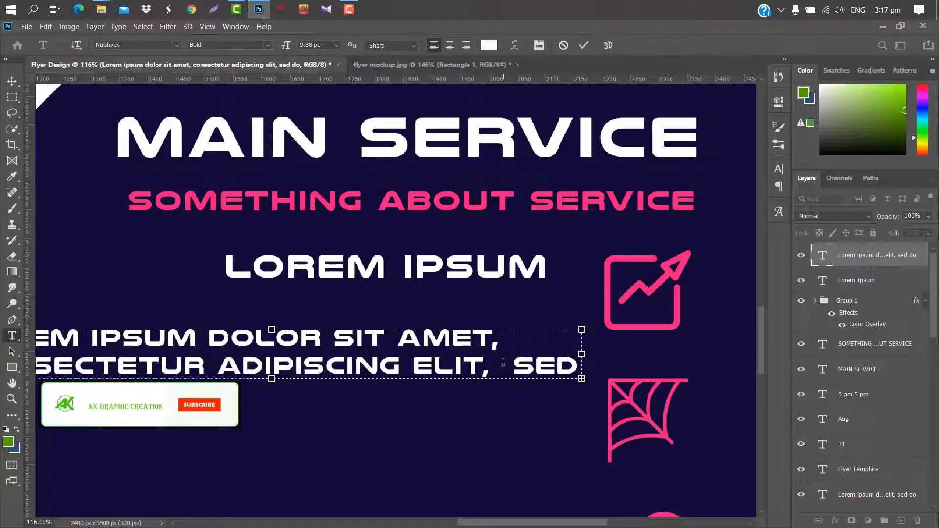
click(454, 366)
click(584, 45)
Move the paragraph directly under the Lorem Ipsum heading and scale it to about 87%.
scroll(439, 122, down, 7)
key(ctrl+t)
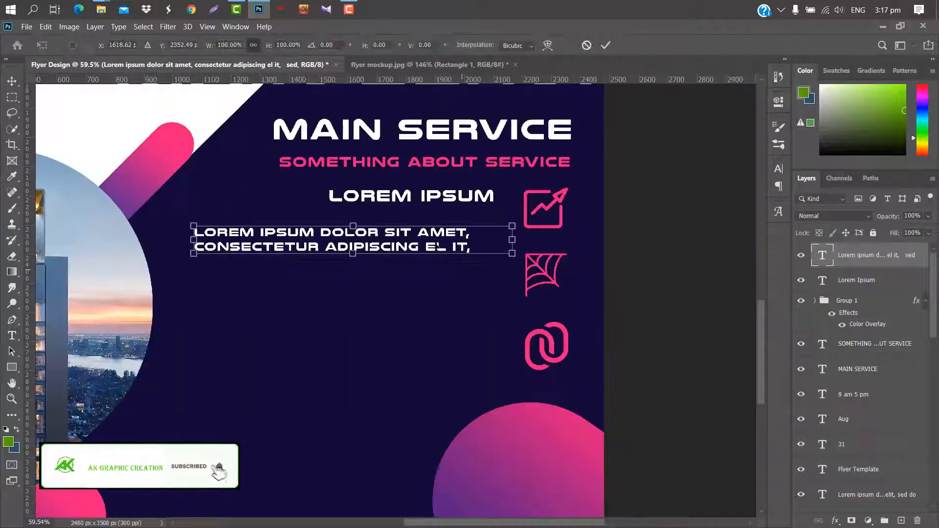
drag(425, 242, 459, 224)
drag(545, 226, 509, 220)
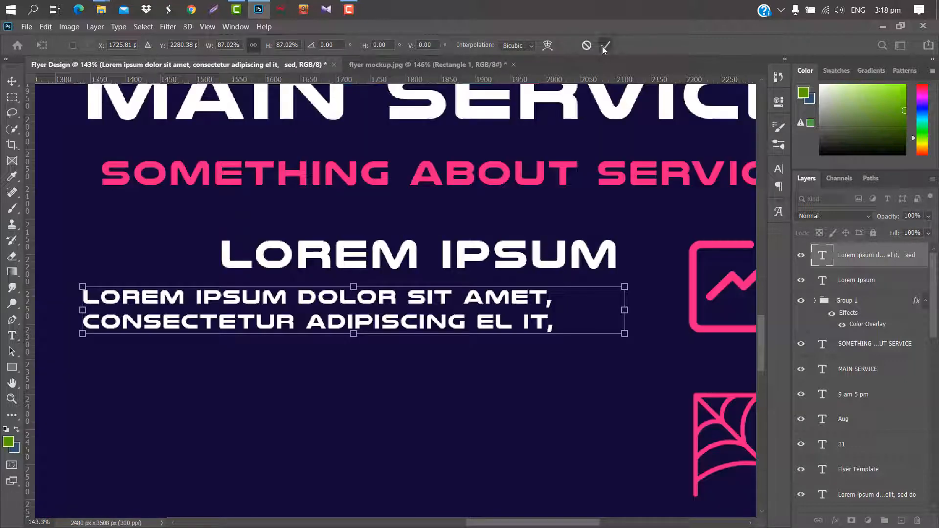
click(606, 45)
Change the service paragraph's font to Arial.
click(778, 169)
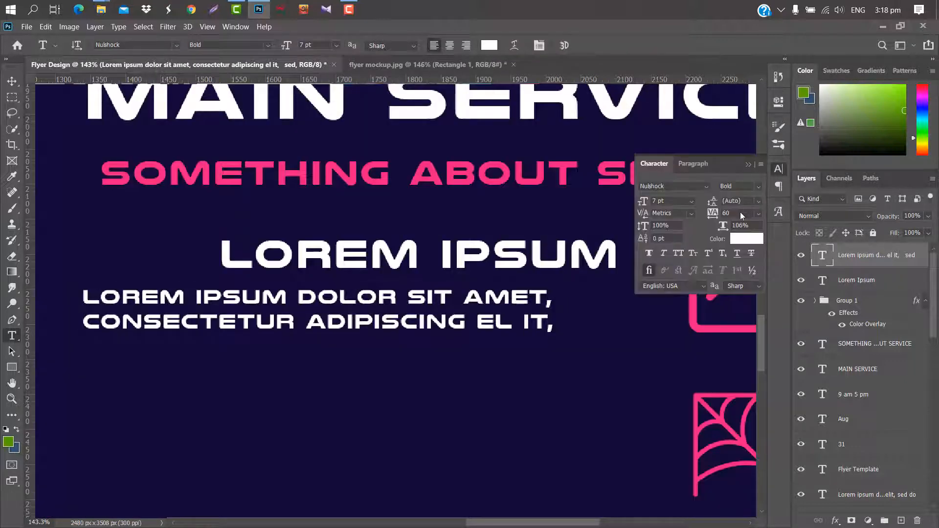
click(706, 187)
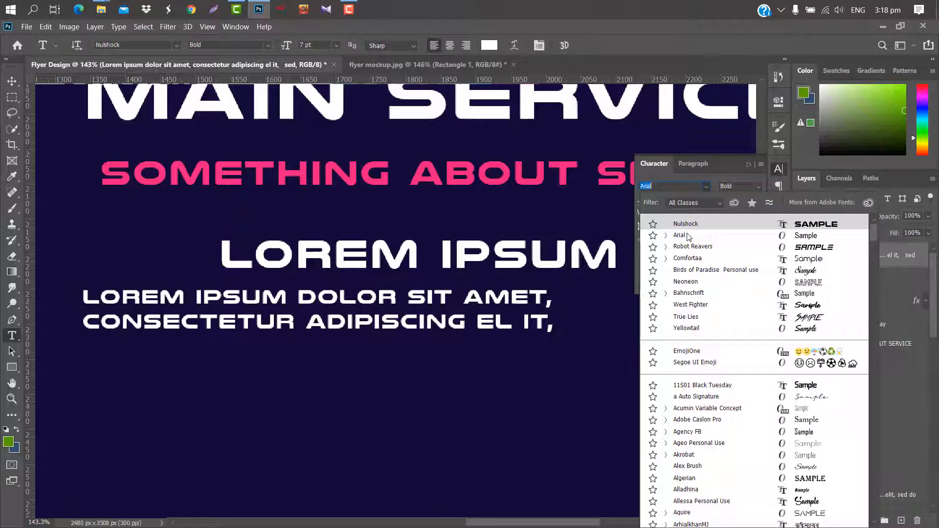
click(689, 237)
click(749, 165)
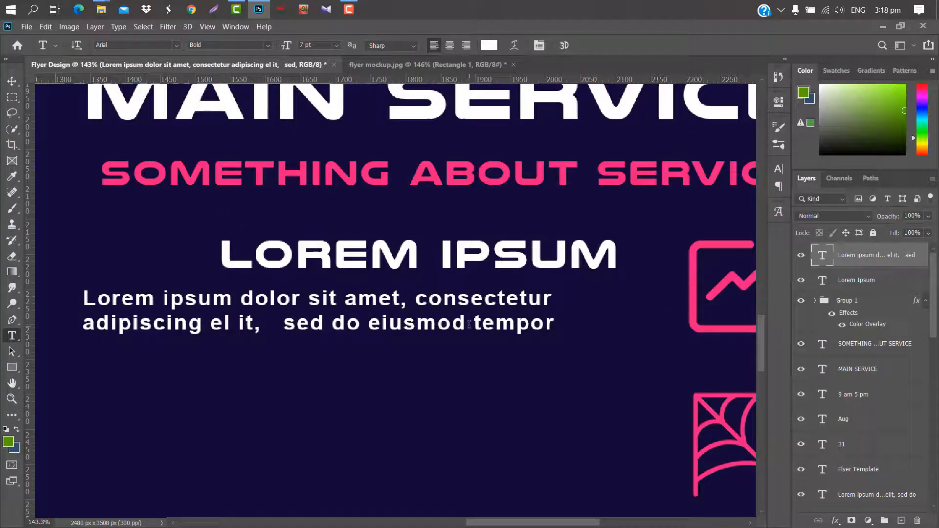
Shift the paragraph and the Lorem Ipsum heading so their right edges align beside the business icon.
key(ctrl+t)
drag(453, 309, 498, 305)
key(Return)
drag(414, 255, 419, 255)
Group the Lorem Ipsum heading and its paragraph layers.
scroll(351, 174, down, 10)
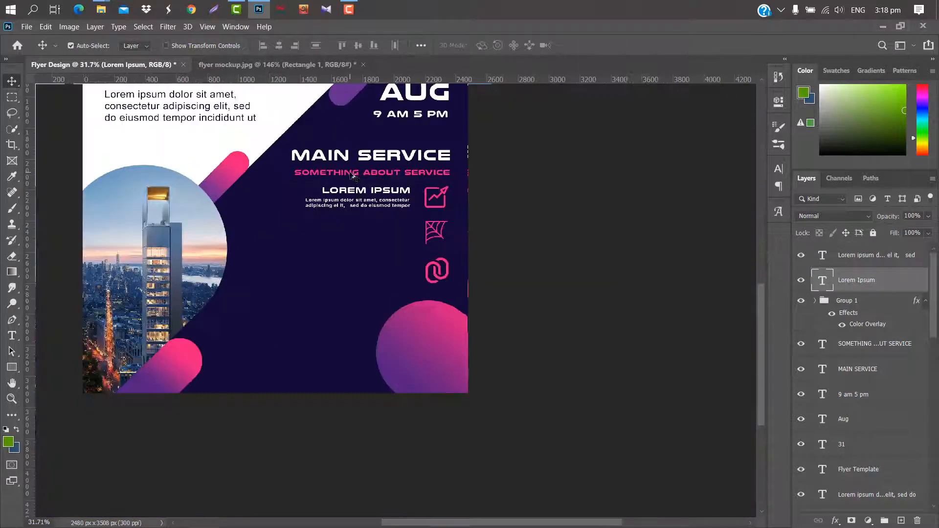
scroll(352, 176, down, 2)
shift+click(888, 260)
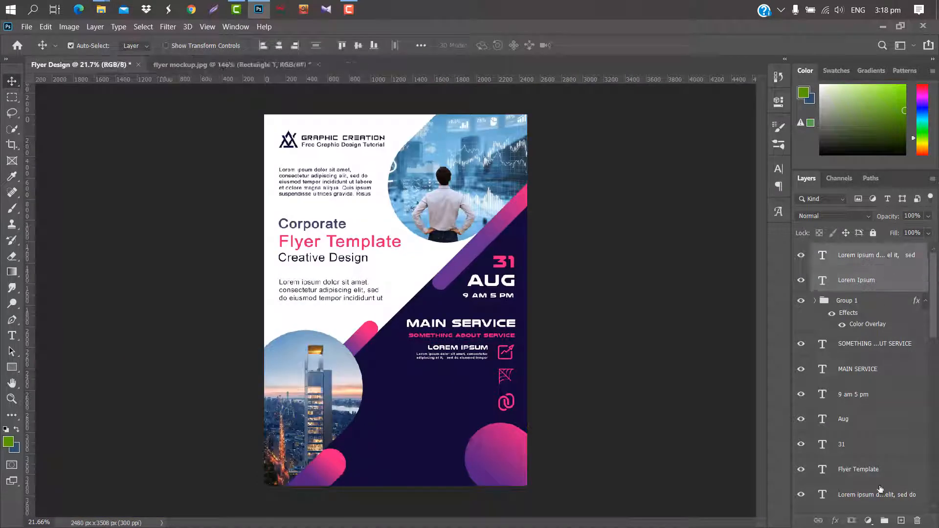
click(884, 521)
Duplicate the service text group and place the copy beside the cobweb icon.
drag(886, 250, 902, 520)
key(ctrl)
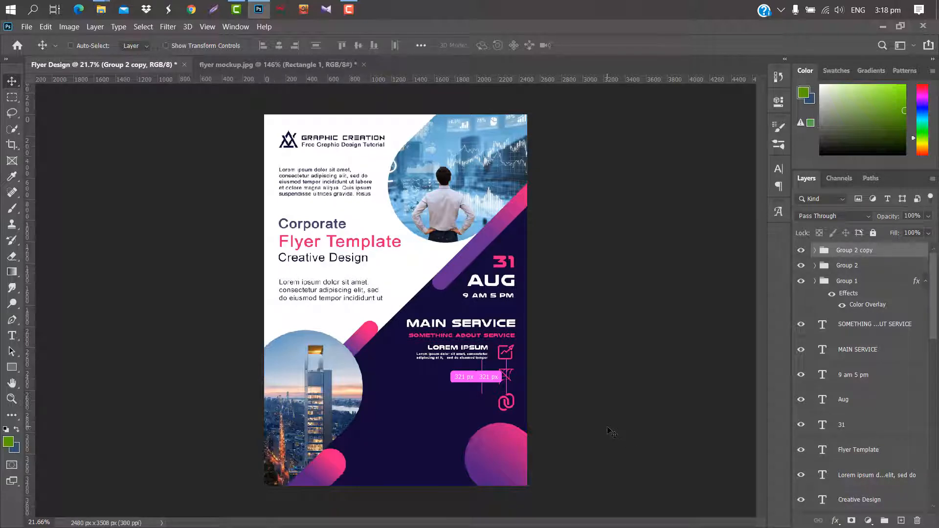
key(ctrl+t)
scroll(493, 349, up, 5)
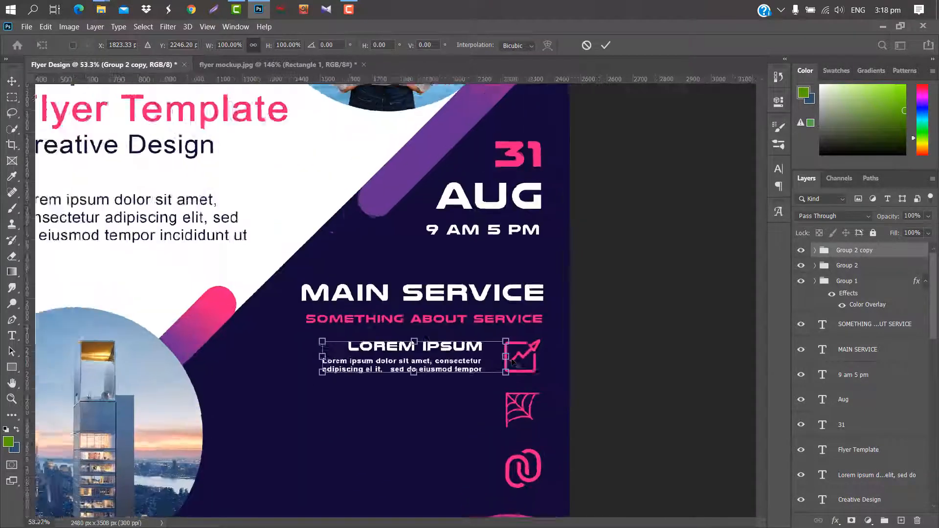
scroll(470, 313, down, 3)
drag(438, 256, 438, 315)
click(605, 46)
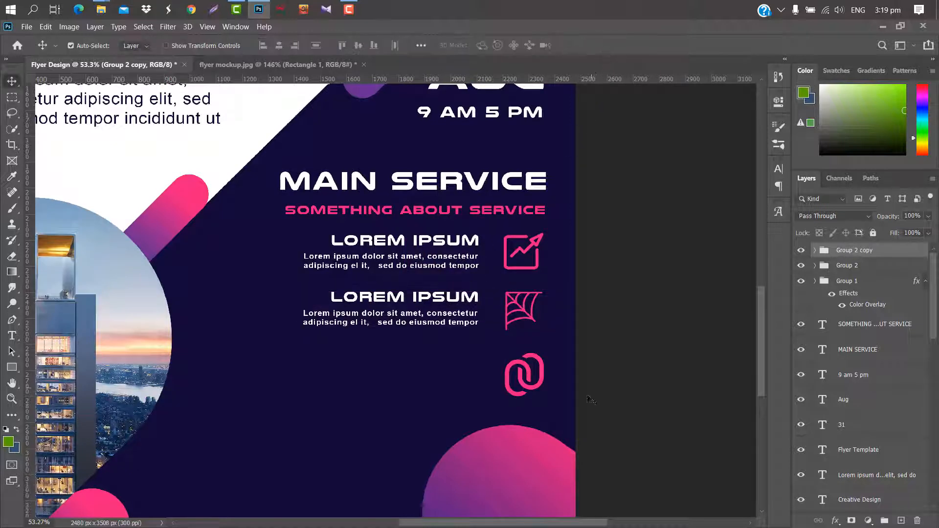
Duplicate the service text group again and place the copy beside the link icon.
key(ctrl+j)
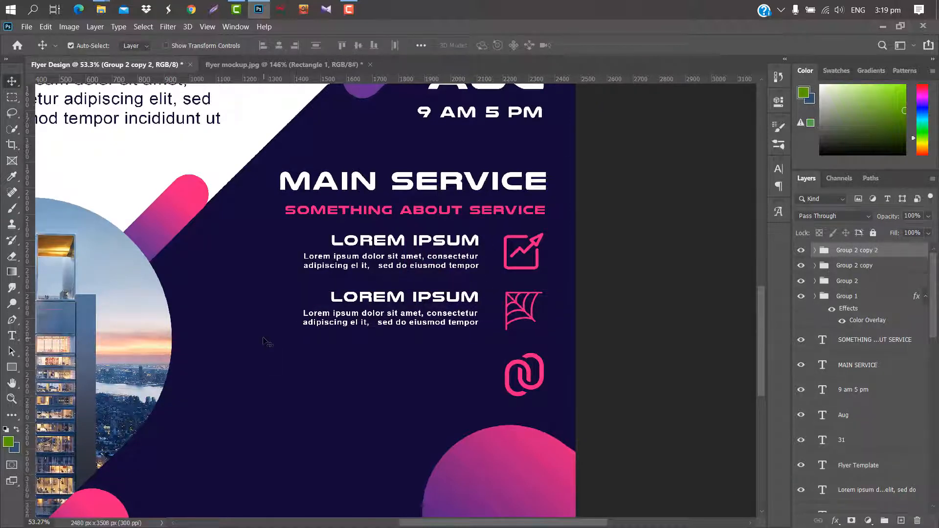
key(ctrl+t)
drag(439, 307, 440, 377)
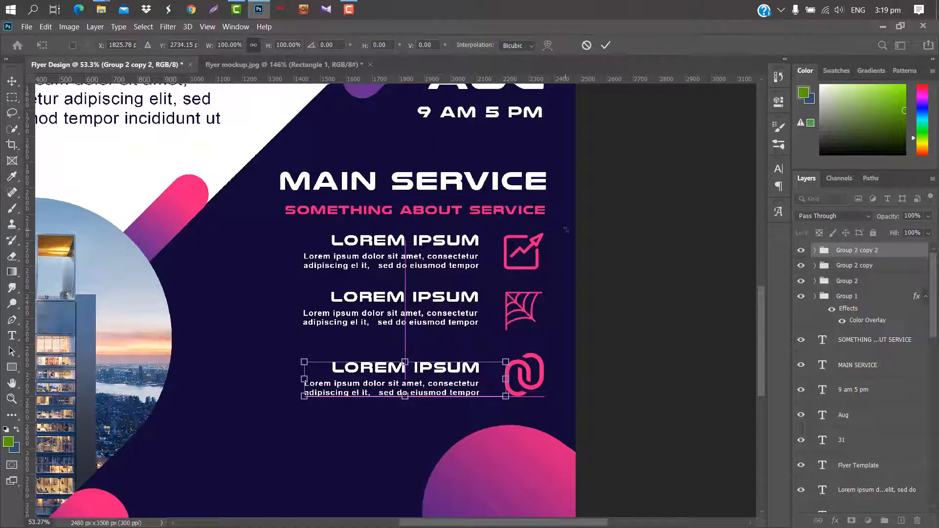
click(605, 49)
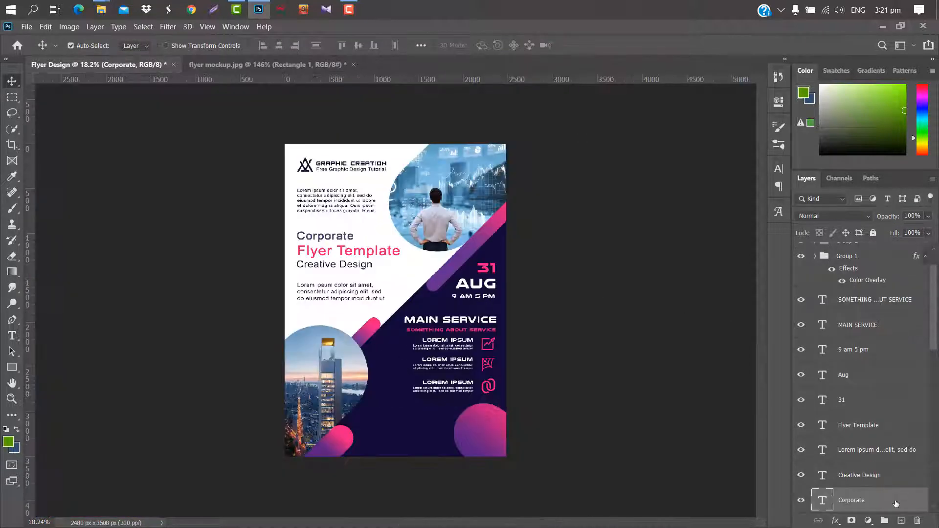
Duplicate the Corporate text layer and move the copy below the service list, beside the gradient circle.
drag(899, 505, 901, 521)
key(ctrl+t)
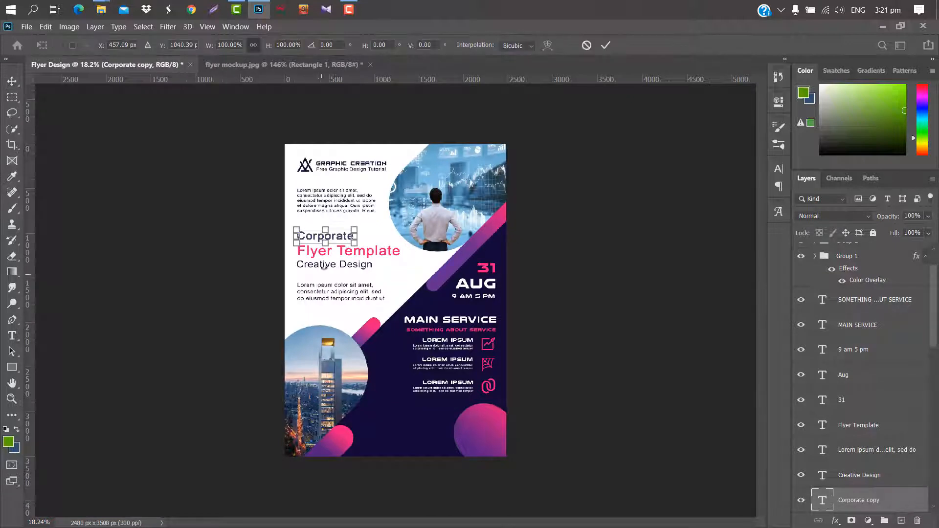
drag(338, 243, 420, 424)
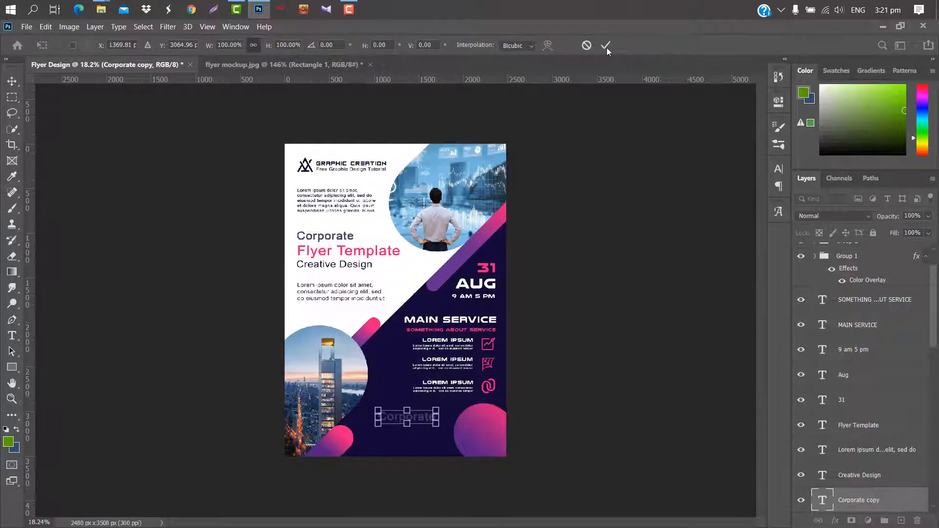
click(605, 45)
Replace the copied Corporate text with "Contact Us".
double_click(825, 500)
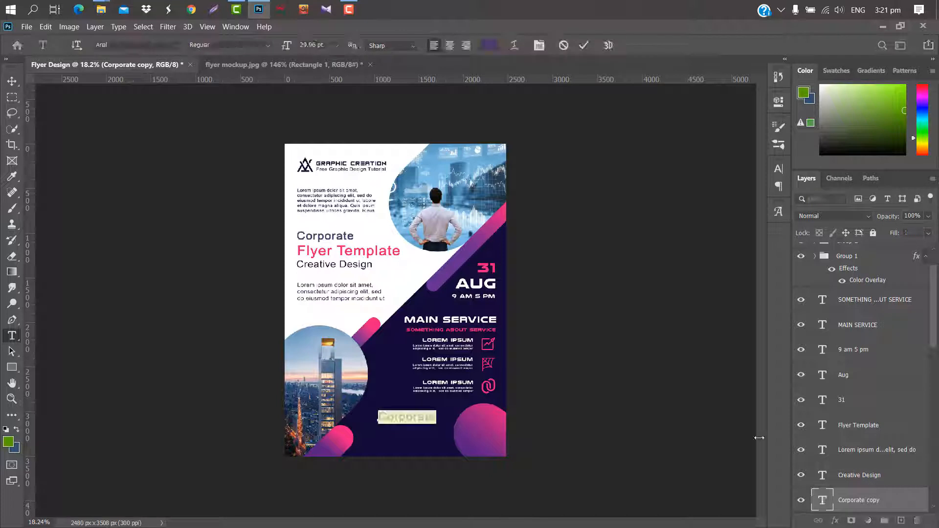
text(Contact Us)
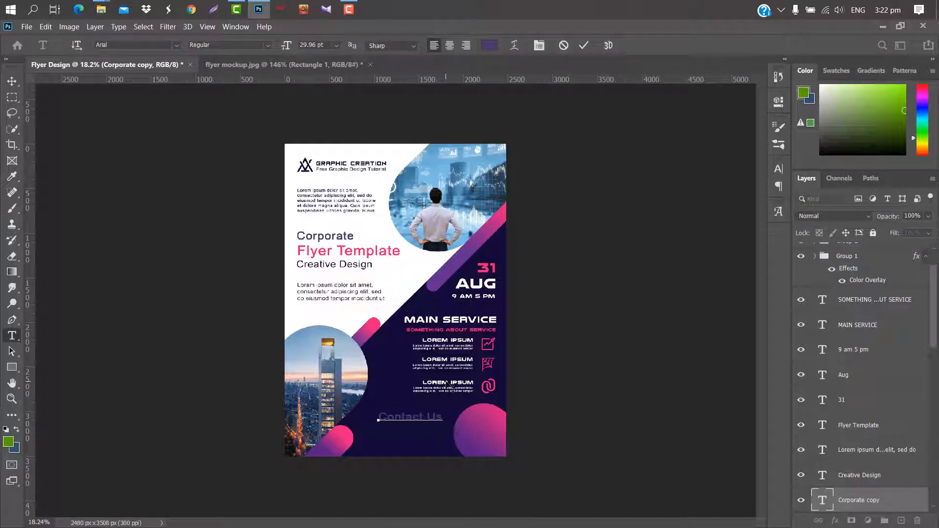
click(584, 45)
Recolour the "Contact Us" text with the pink sampled from the short diagonal gradient bar.
click(778, 169)
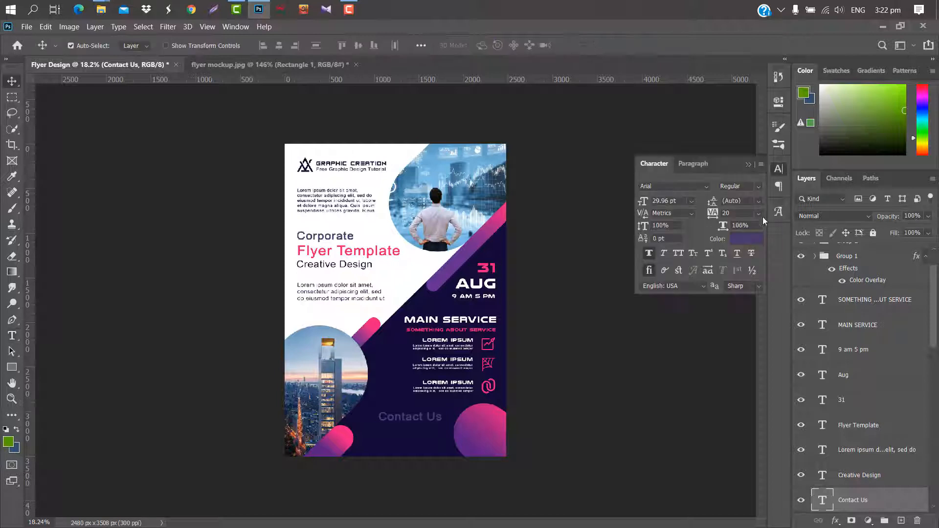
click(747, 239)
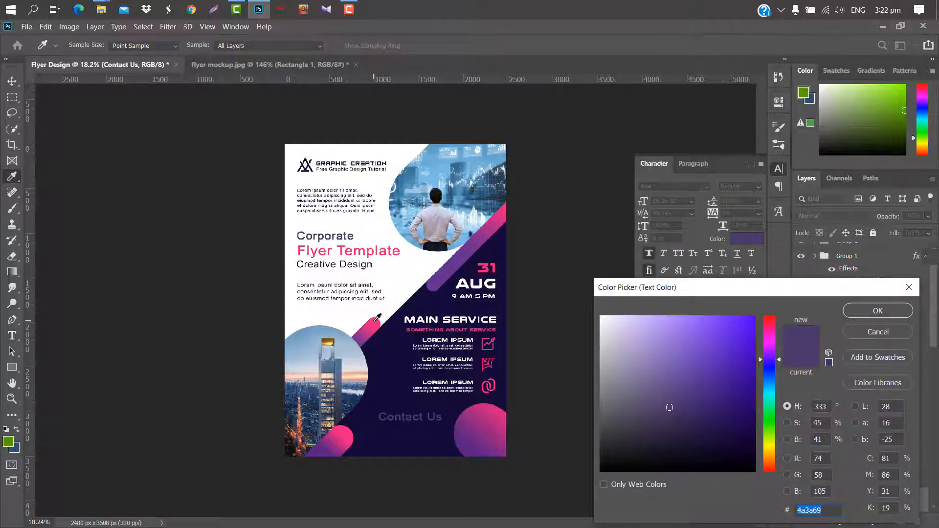
click(375, 321)
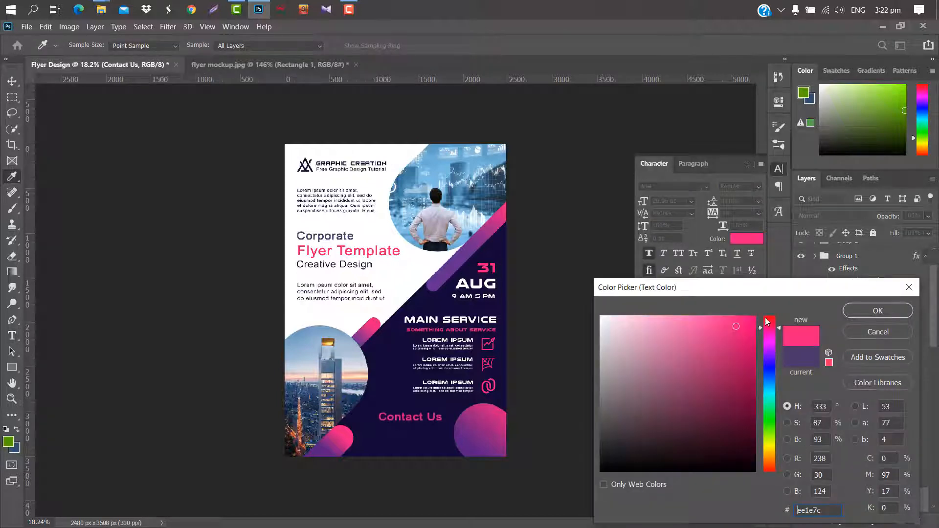
click(874, 312)
click(748, 165)
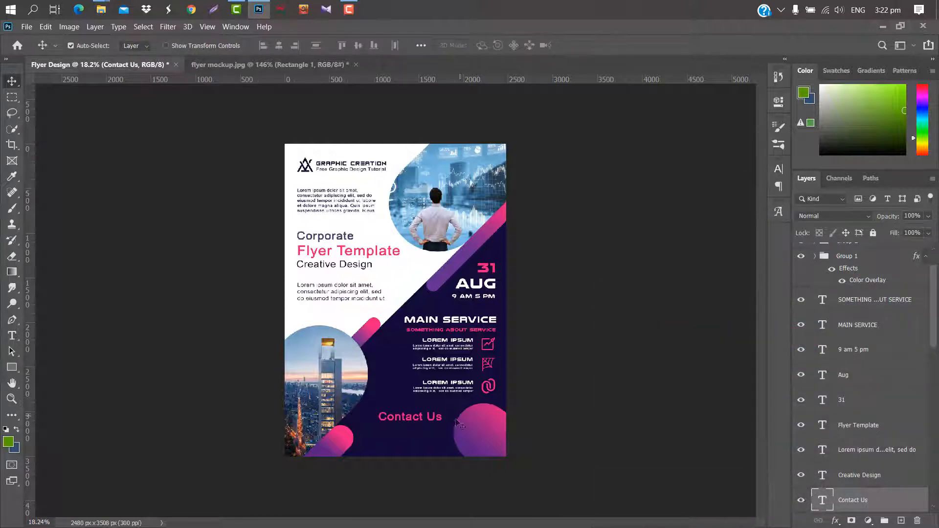
Scale down the "Contact Us" text, keeping it between the lower gradient bar and the gradient circle.
scroll(449, 418, up, 8)
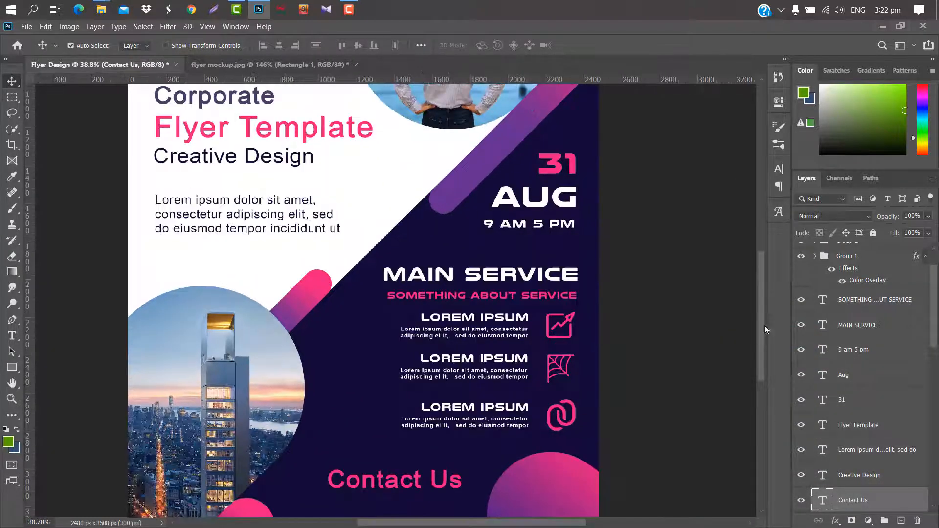
drag(761, 333, 762, 371)
key(ctrl+t)
drag(463, 364, 423, 378)
click(605, 47)
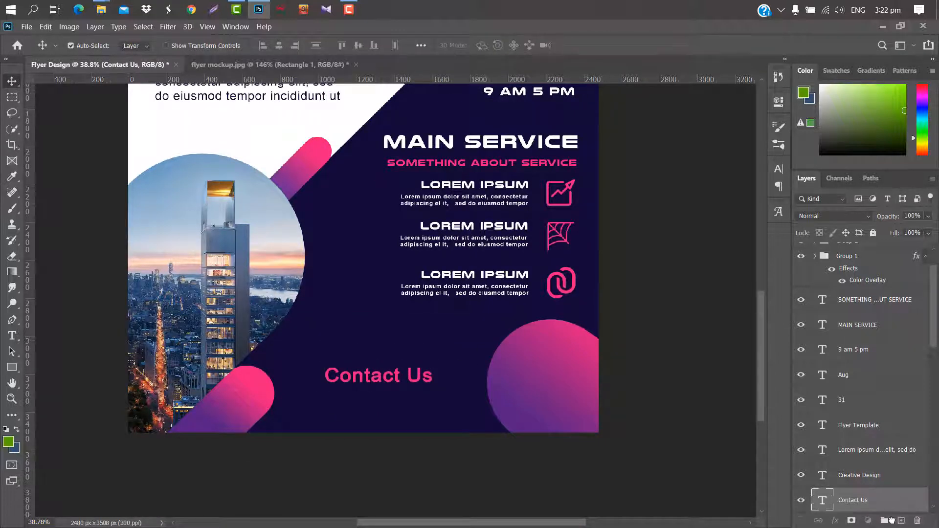
Duplicate the "Contact Us" text layer and place the copy directly below the original.
key(ctrl+t)
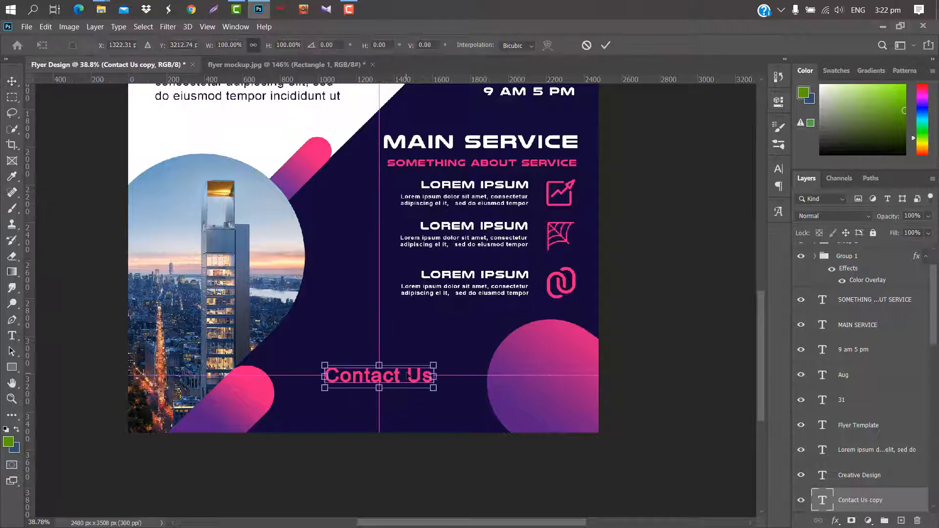
drag(404, 374, 402, 403)
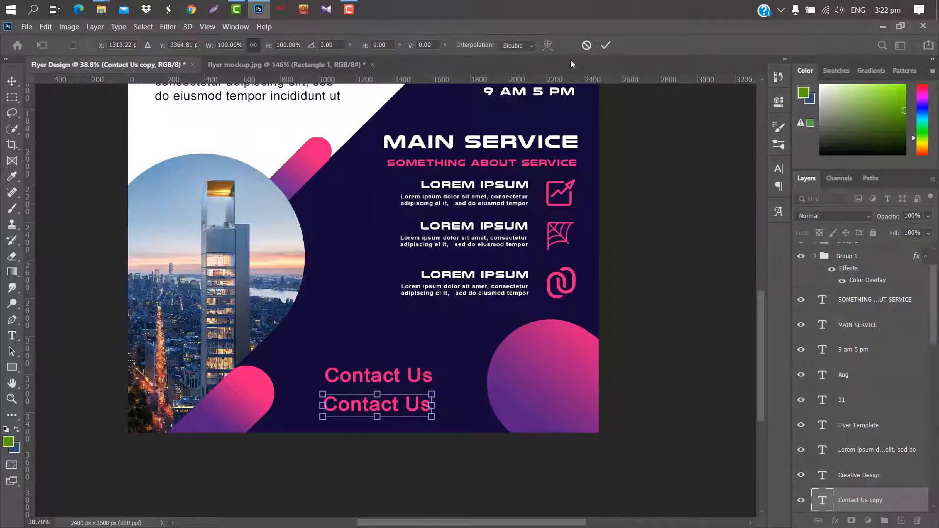
click(606, 48)
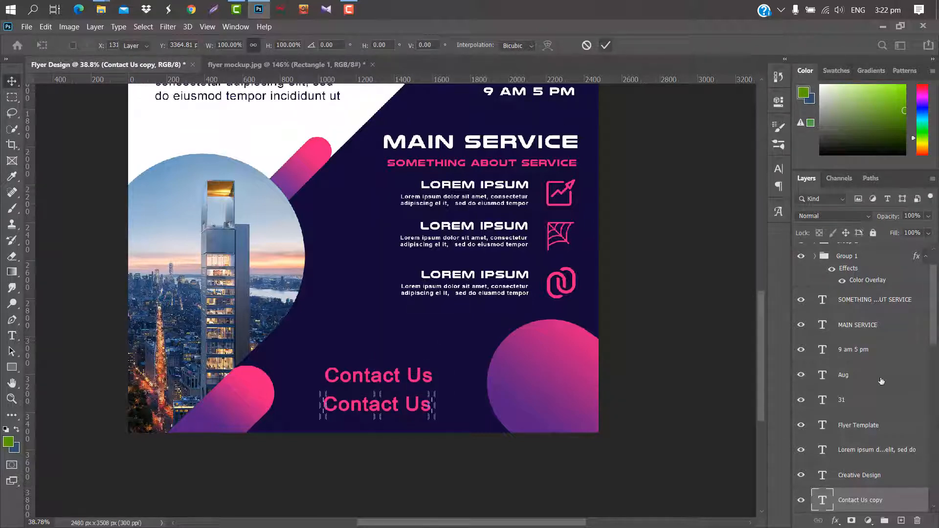
Replace the copied "Contact Us" text with the contact phone number.
double_click(823, 500)
key(BackSpace)
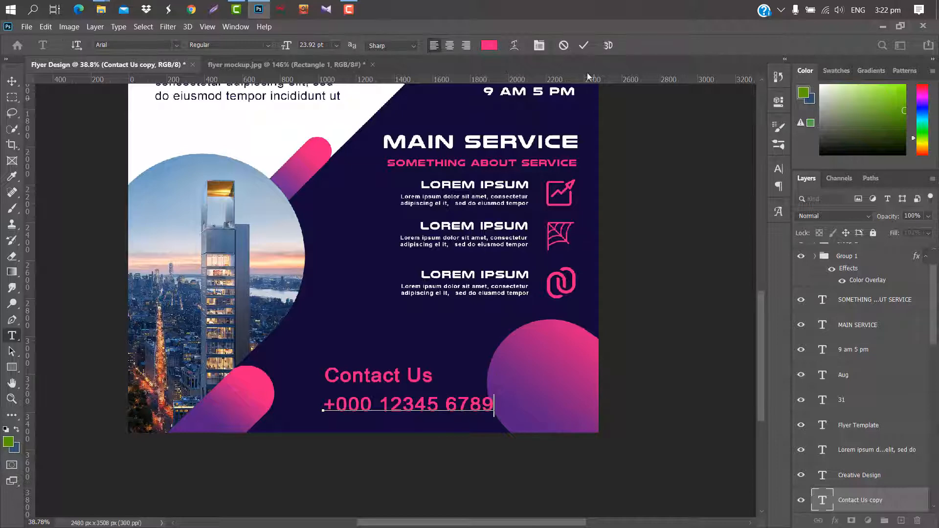
click(584, 46)
Set the phone number text to white (ffffff) and its font to Nulshock Bold.
click(778, 172)
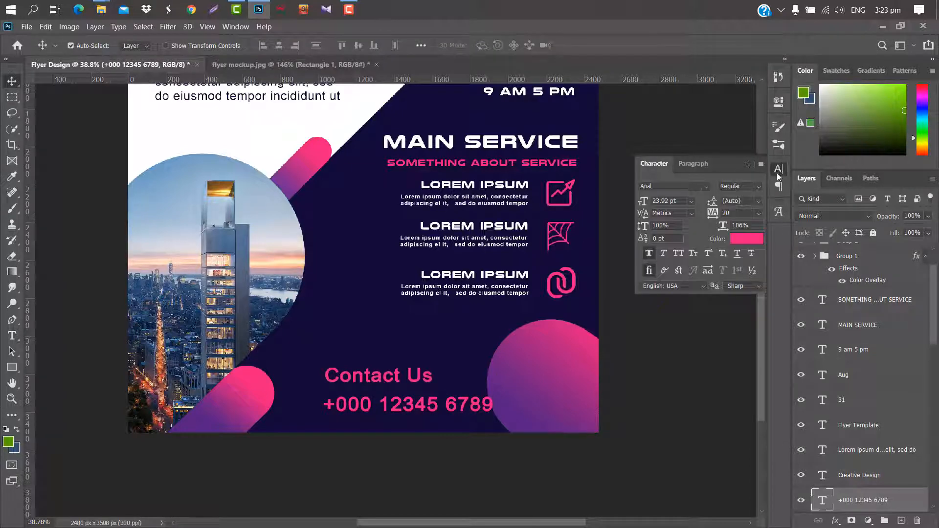
click(754, 244)
click(602, 317)
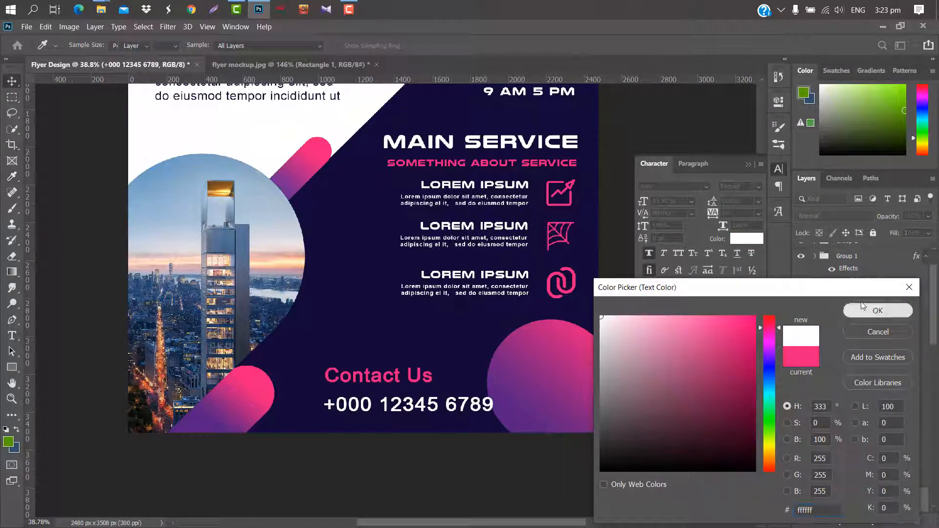
click(863, 306)
click(706, 185)
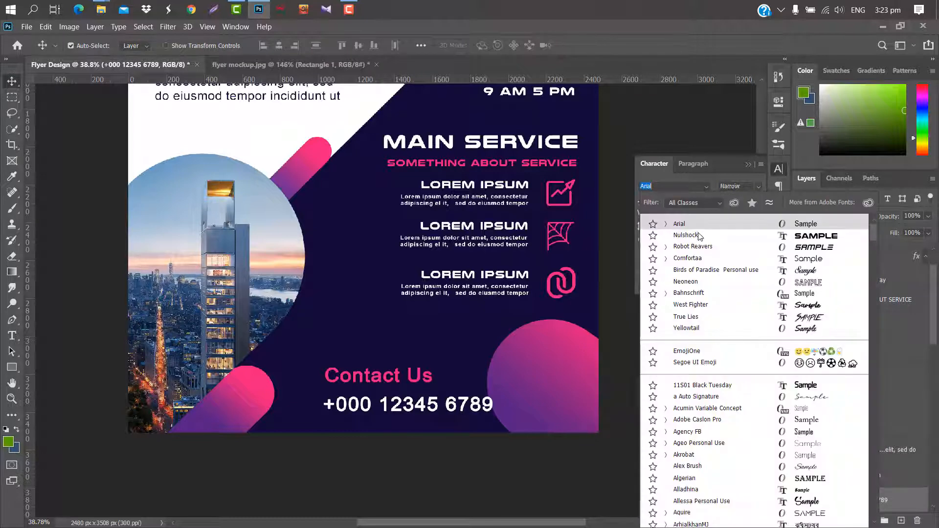
click(687, 236)
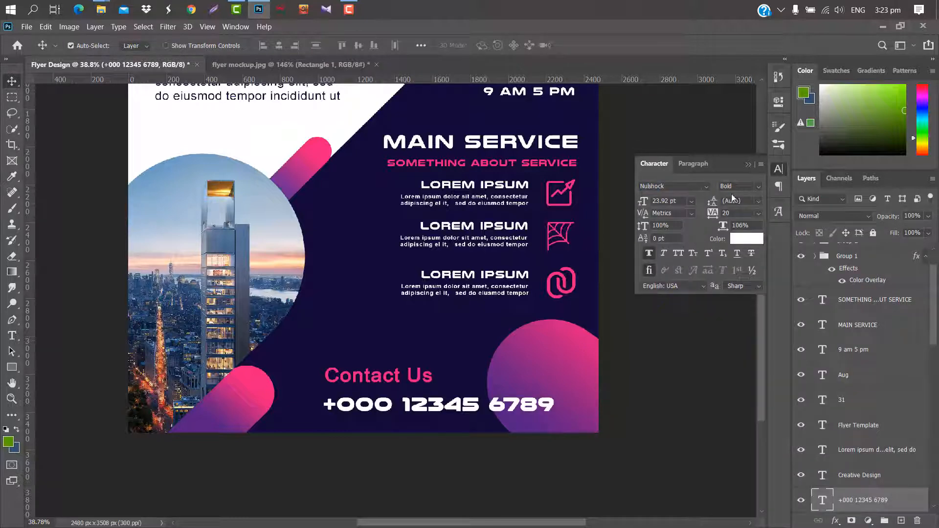
click(748, 164)
Scale the phone number text to about 65% and centre it beneath "Contact Us".
key(ctrl+t)
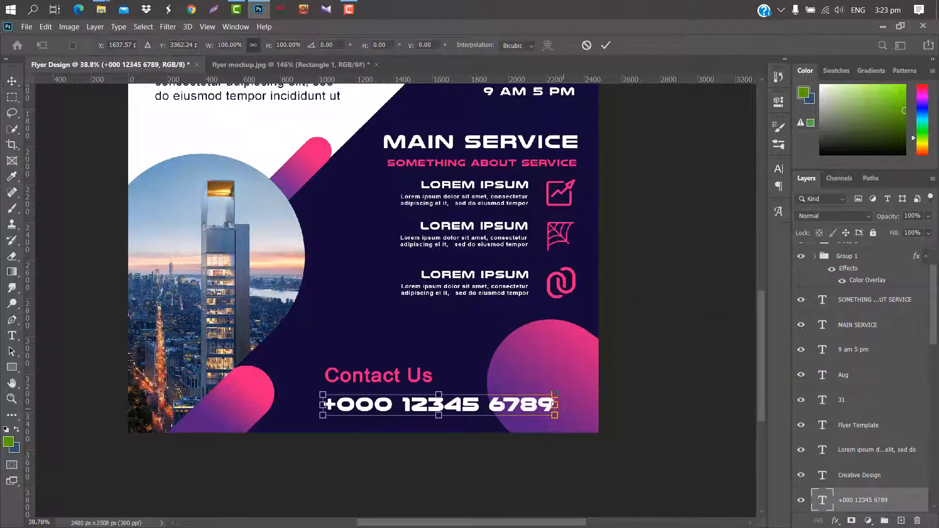
drag(558, 405, 433, 408)
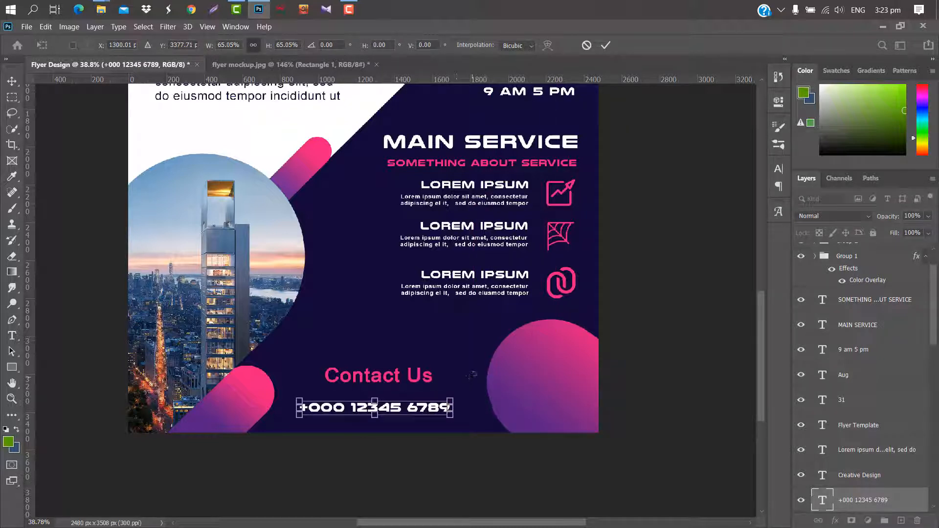
click(606, 45)
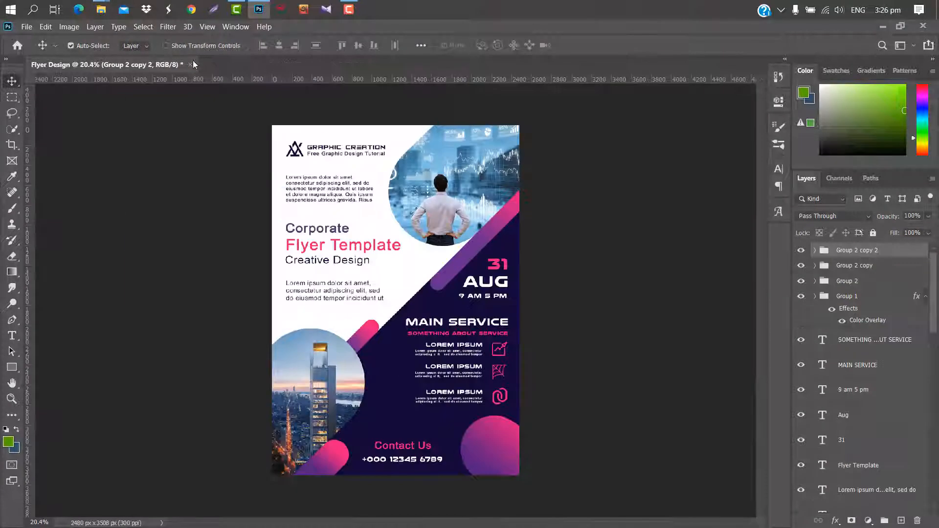
Place the "qr code icone" image from the icone folder, sized to fit on the gradient circle in the flyer's lower corner.
mouse_move(101, 9)
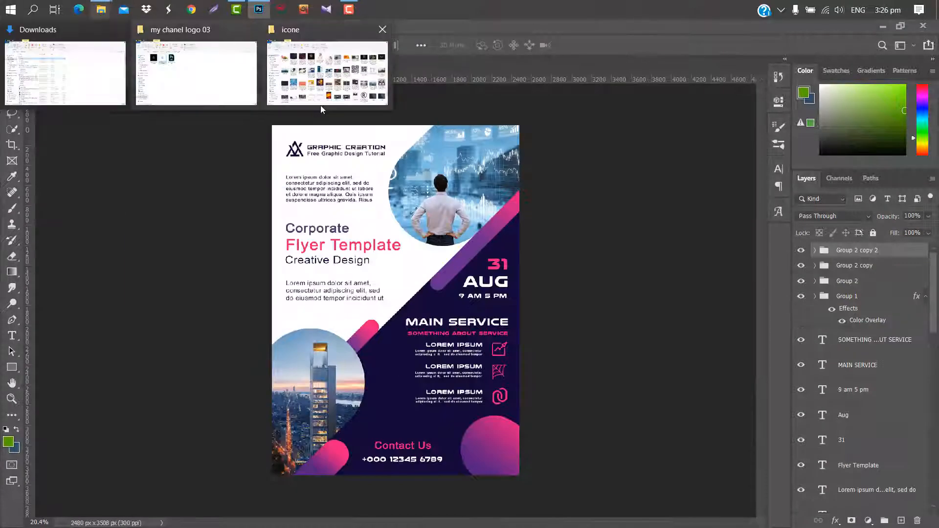
click(321, 98)
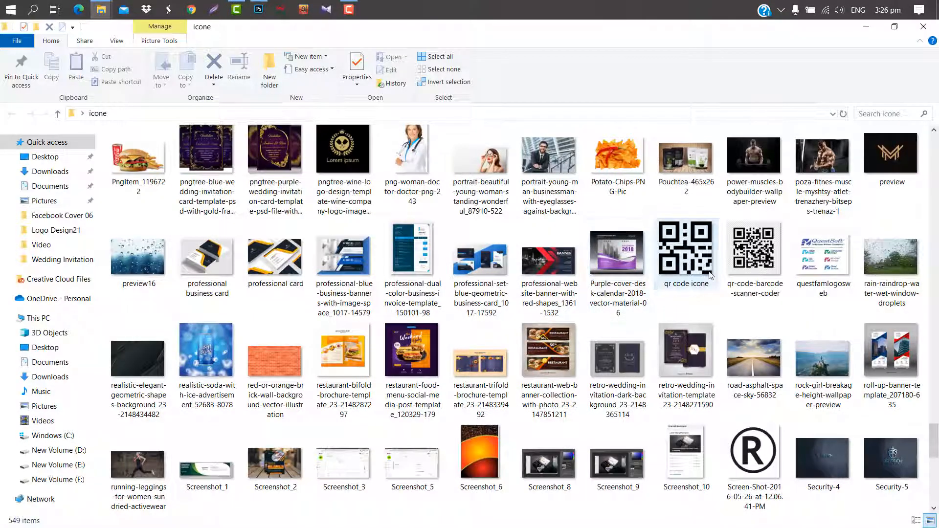
drag(711, 276, 473, 373)
drag(520, 169, 499, 447)
click(593, 45)
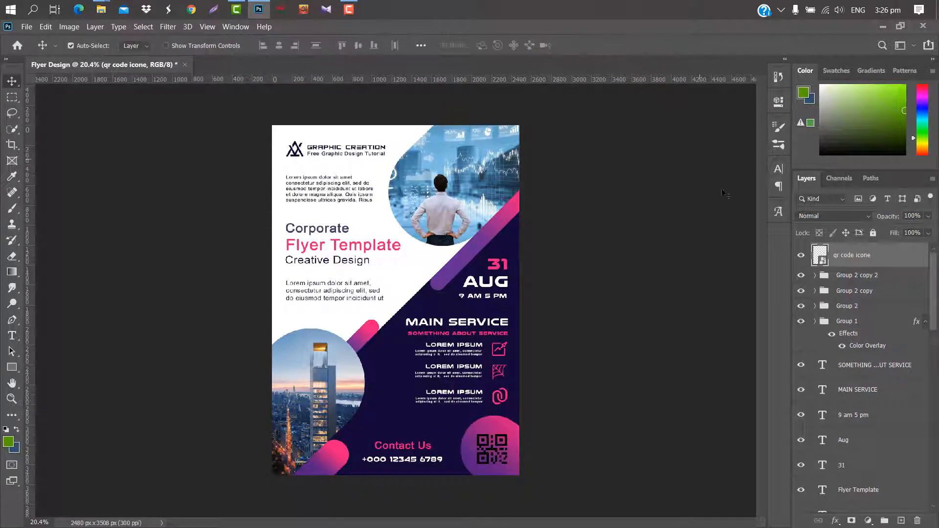
Apply a white Color Overlay to the QR code layer with Normal blending at 100% opacity.
double_click(916, 254)
click(539, 212)
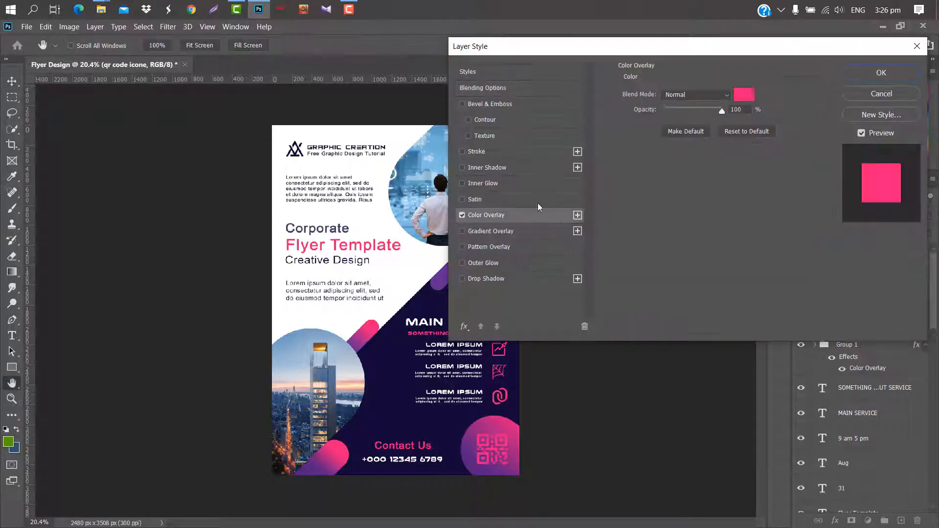
click(749, 101)
drag(735, 325, 471, 266)
click(866, 311)
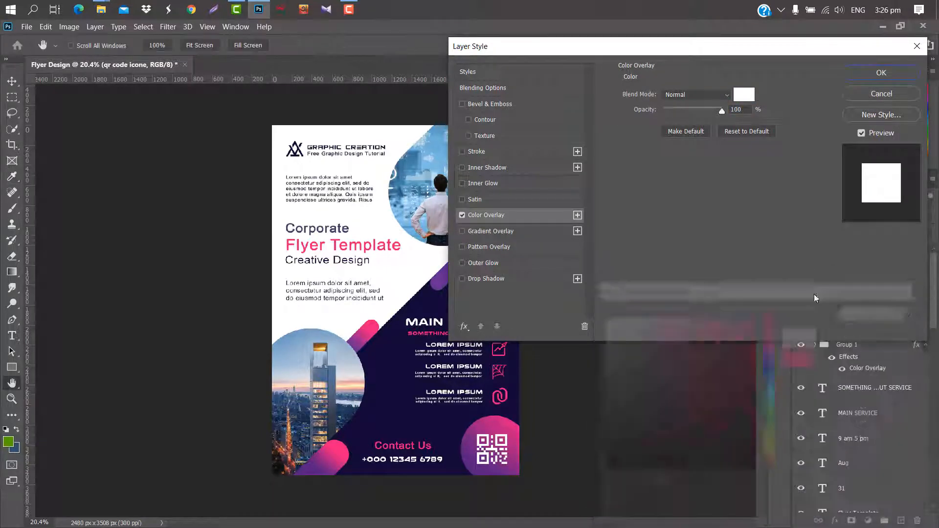
click(880, 72)
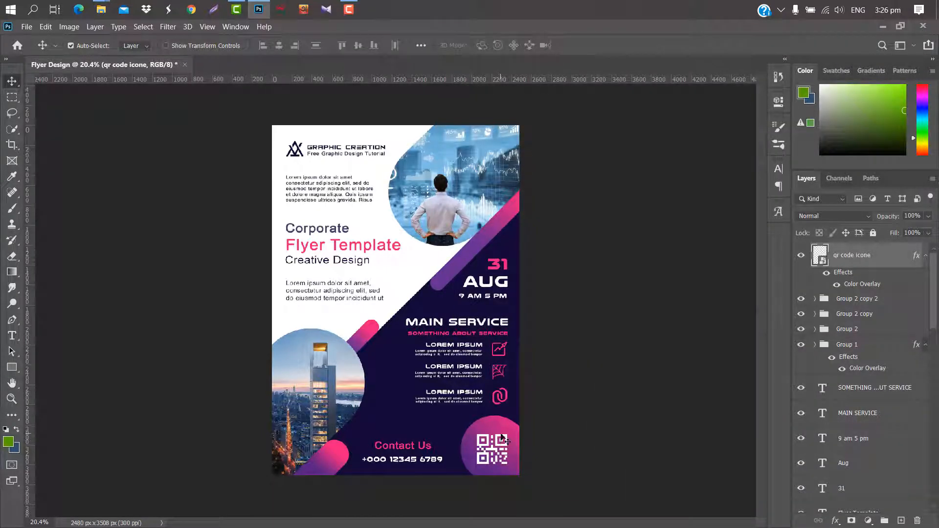